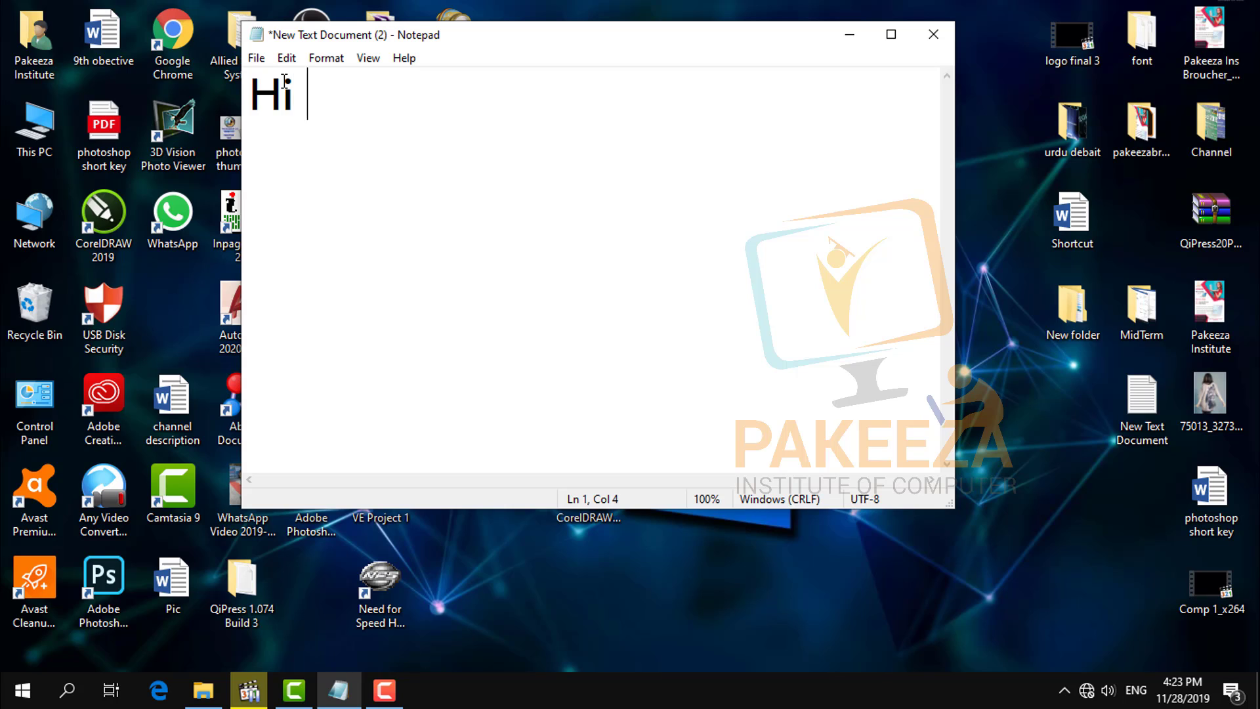
Complete the greeting line in the note so that it reads "Hi Everyone ," and start a new line
type("e")
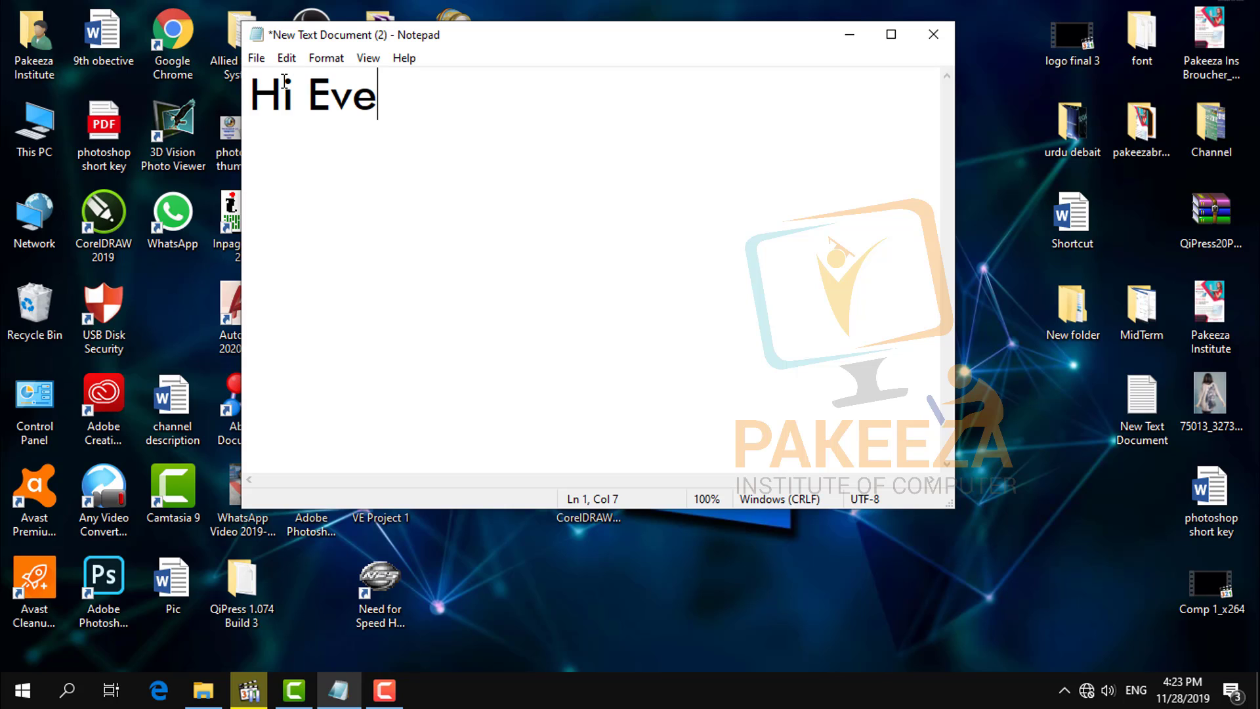
type("ryone")
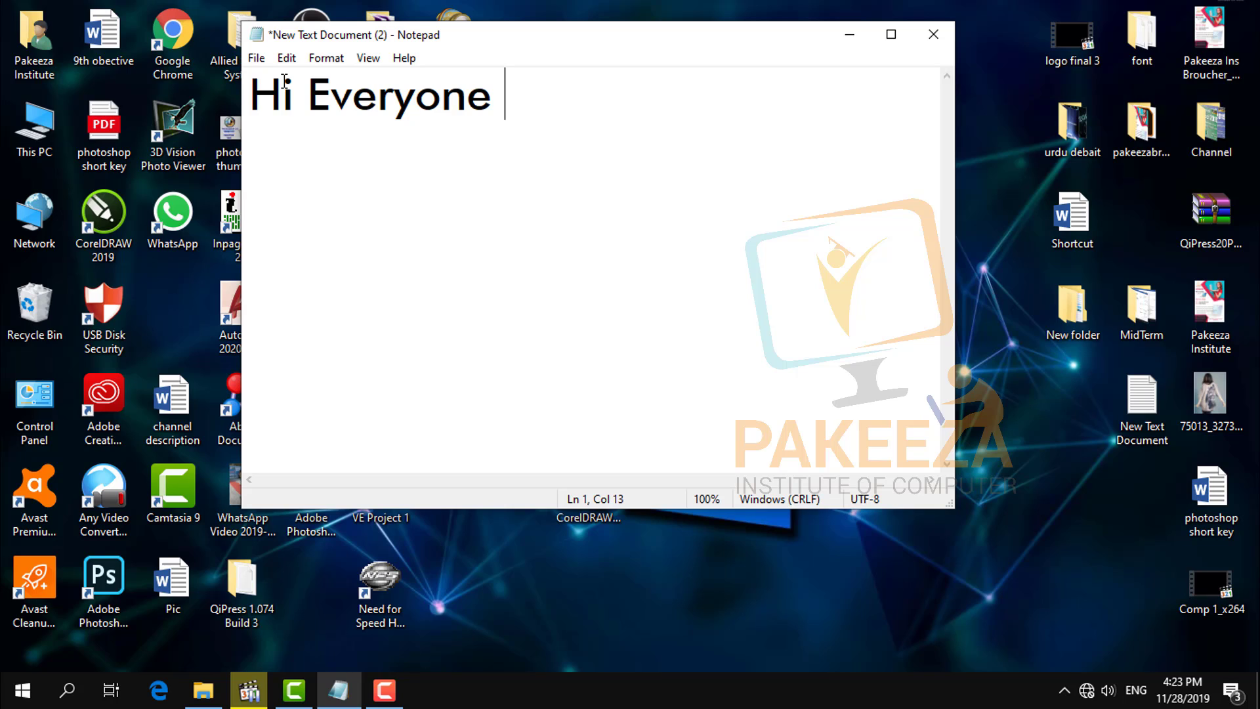
type(",")
key("Return")
Write the second line of the note: "in this video i'm going to show"
type("in ")
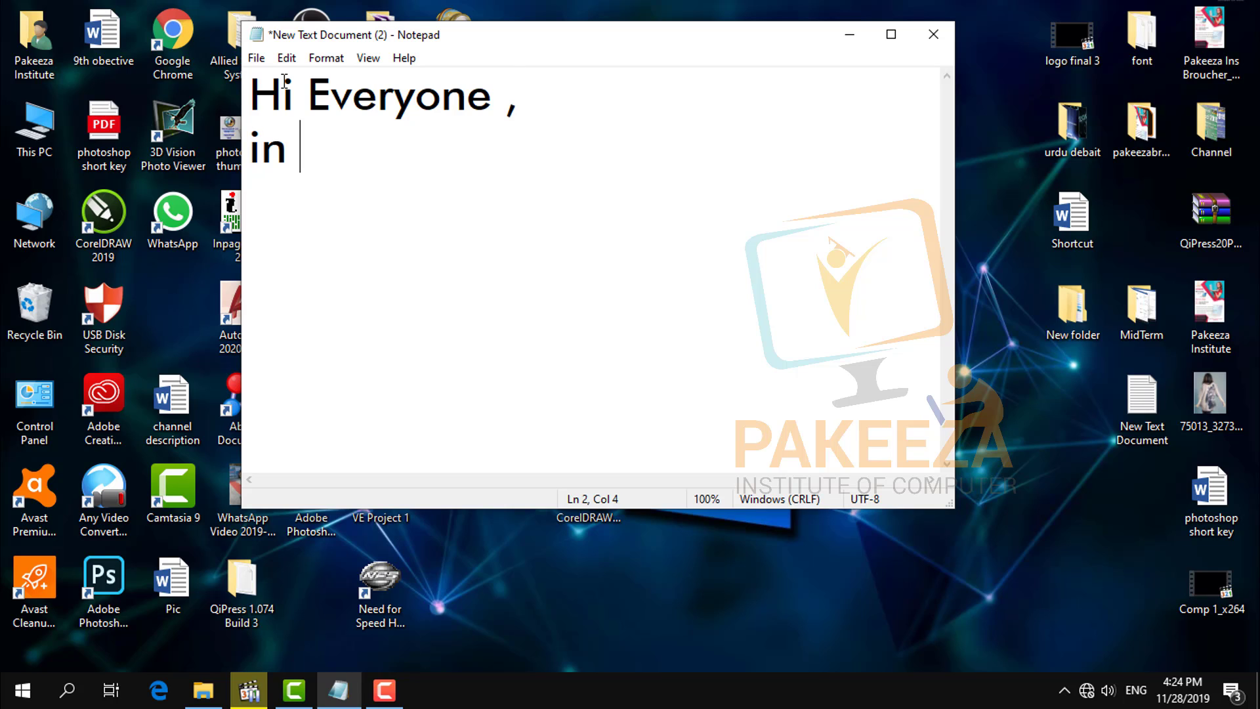
type("this vvvvvvv")
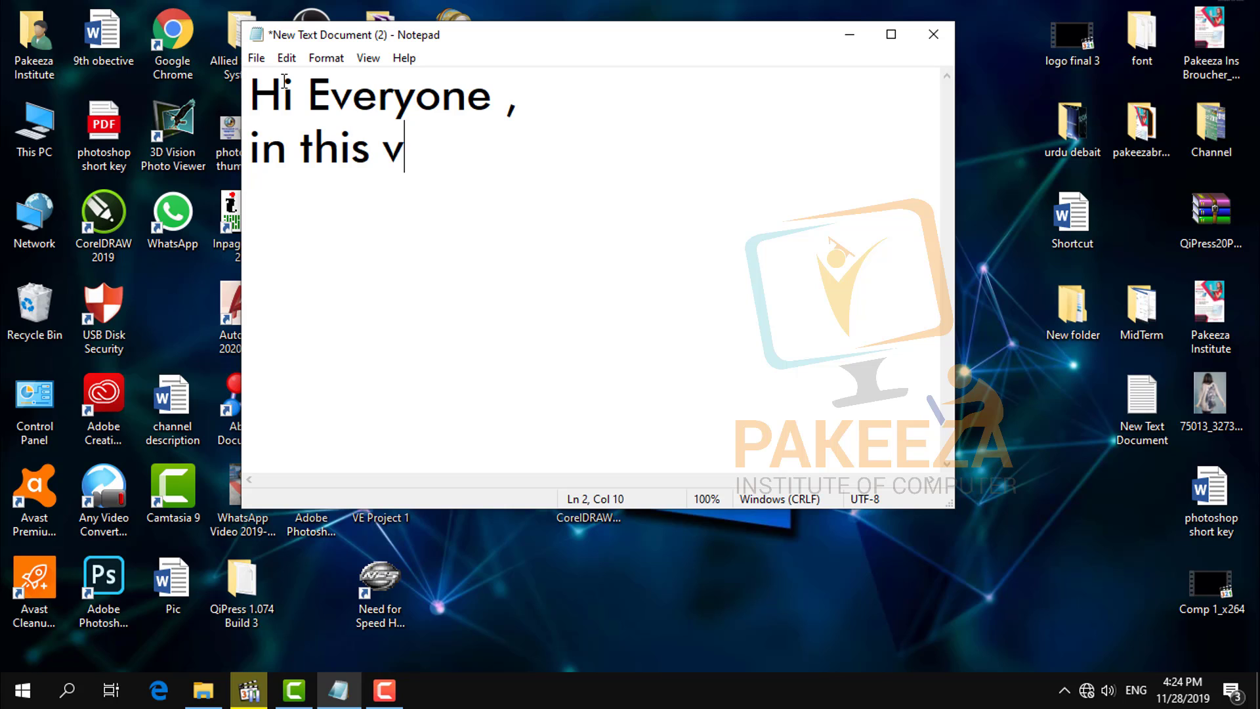
key("BackSpace")
key("BackSpace")
key("BackSpace")
key("BackSpace")
key("BackSpace")
key("BackSpace")
key("BackSpace")
type("video ")
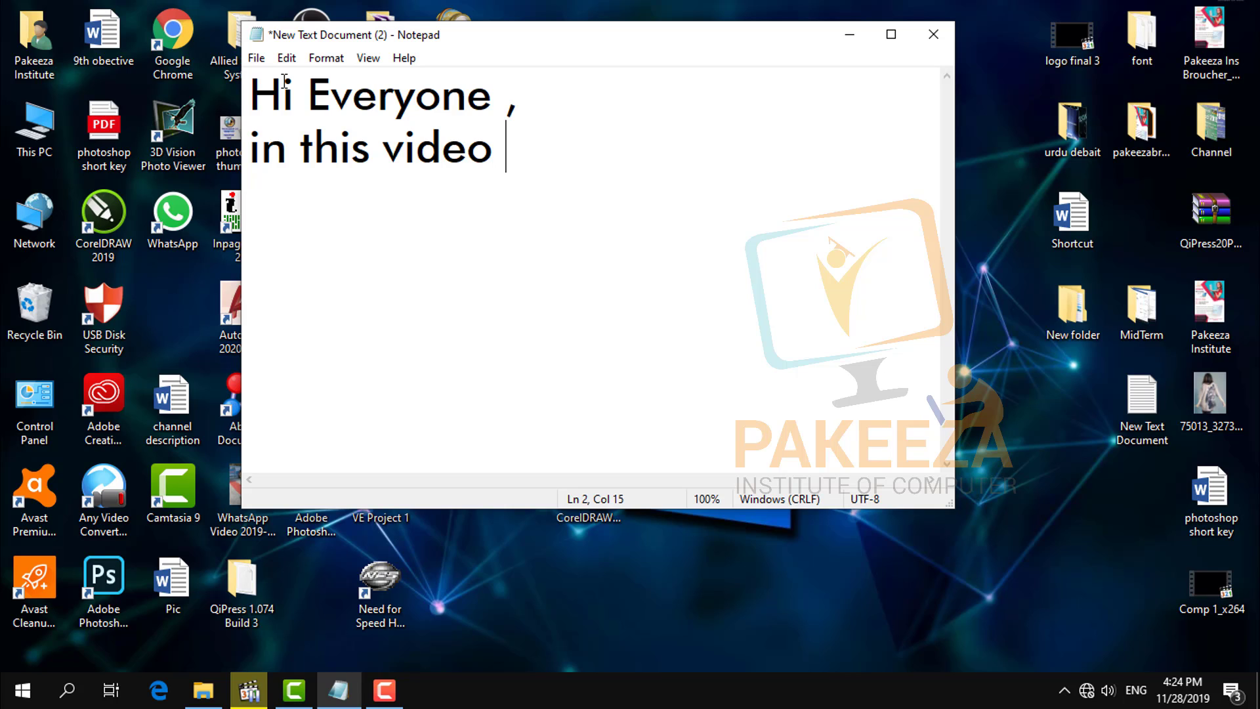
type("i")
type("'m go")
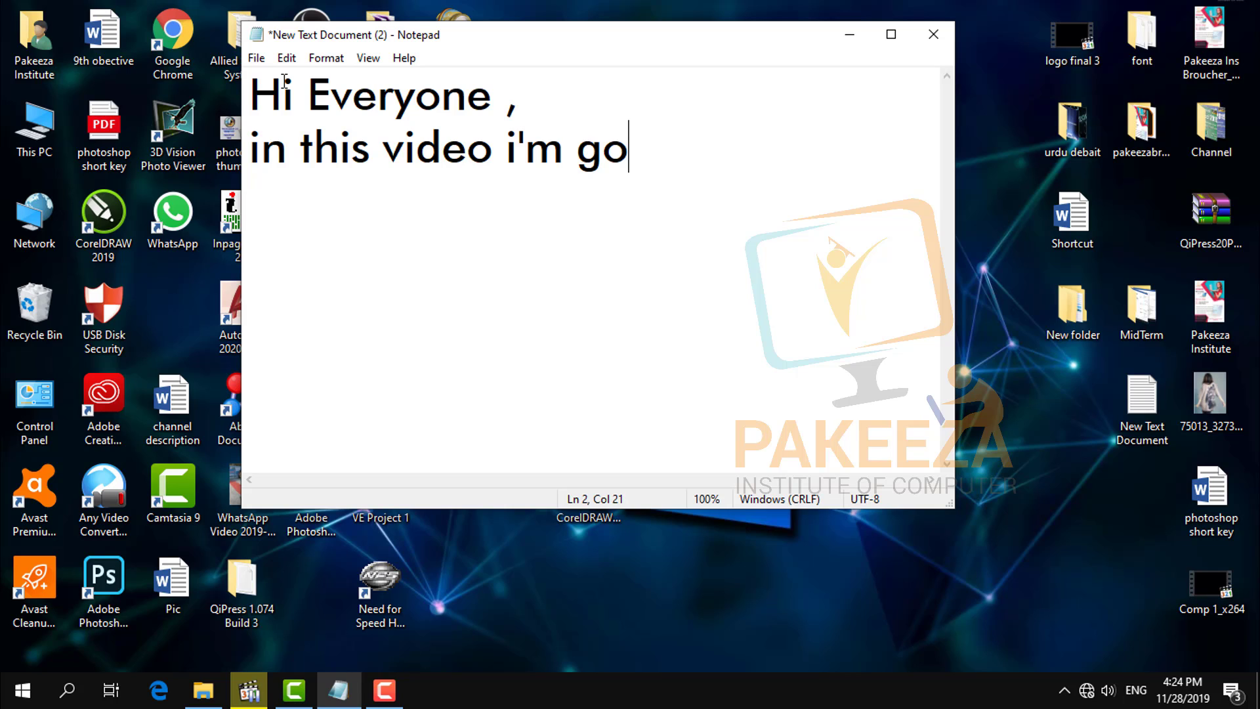
type("ing to ")
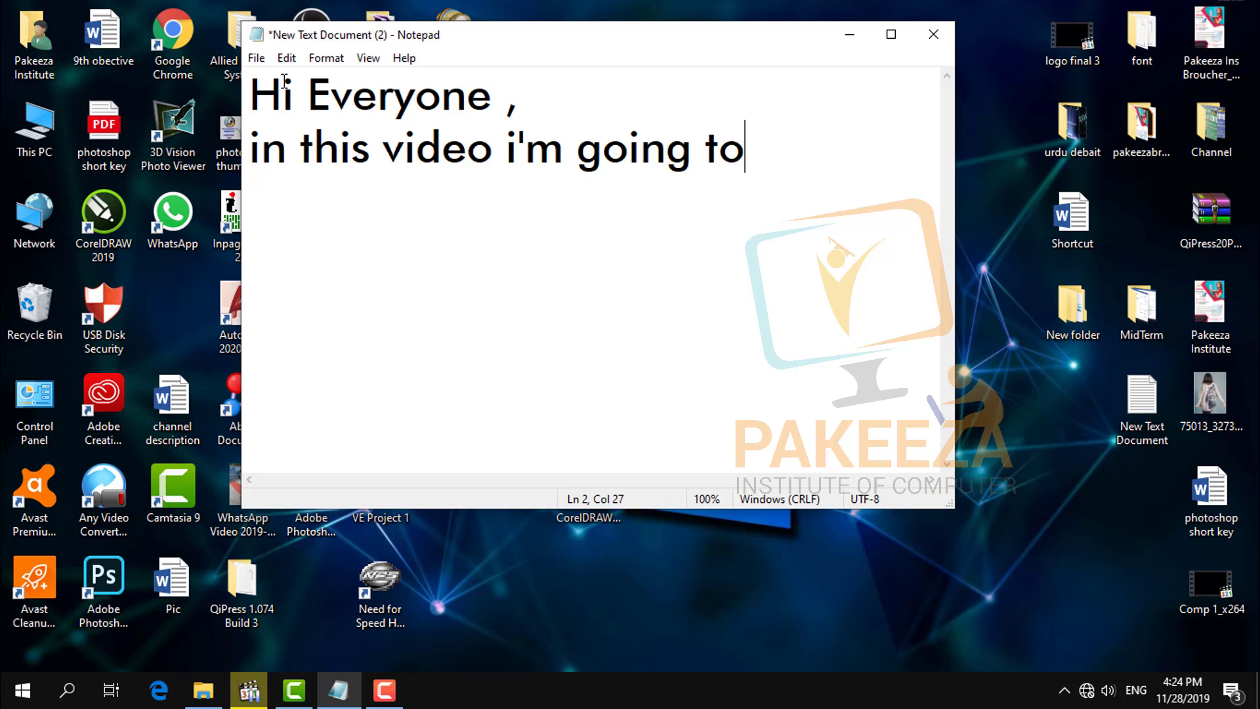
type("show")
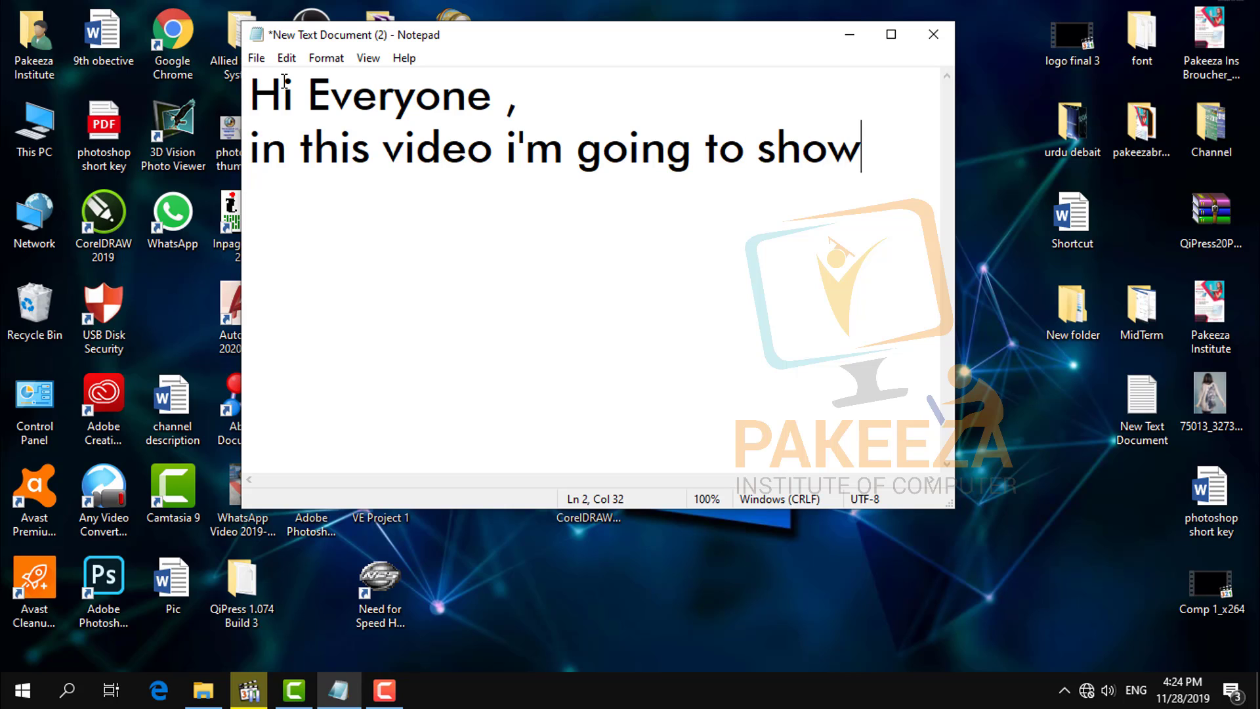
Add the line "2 way to Turn off window Defender" and, below it, the line "antivirus,,,"
key("Return")
type("2 way ")
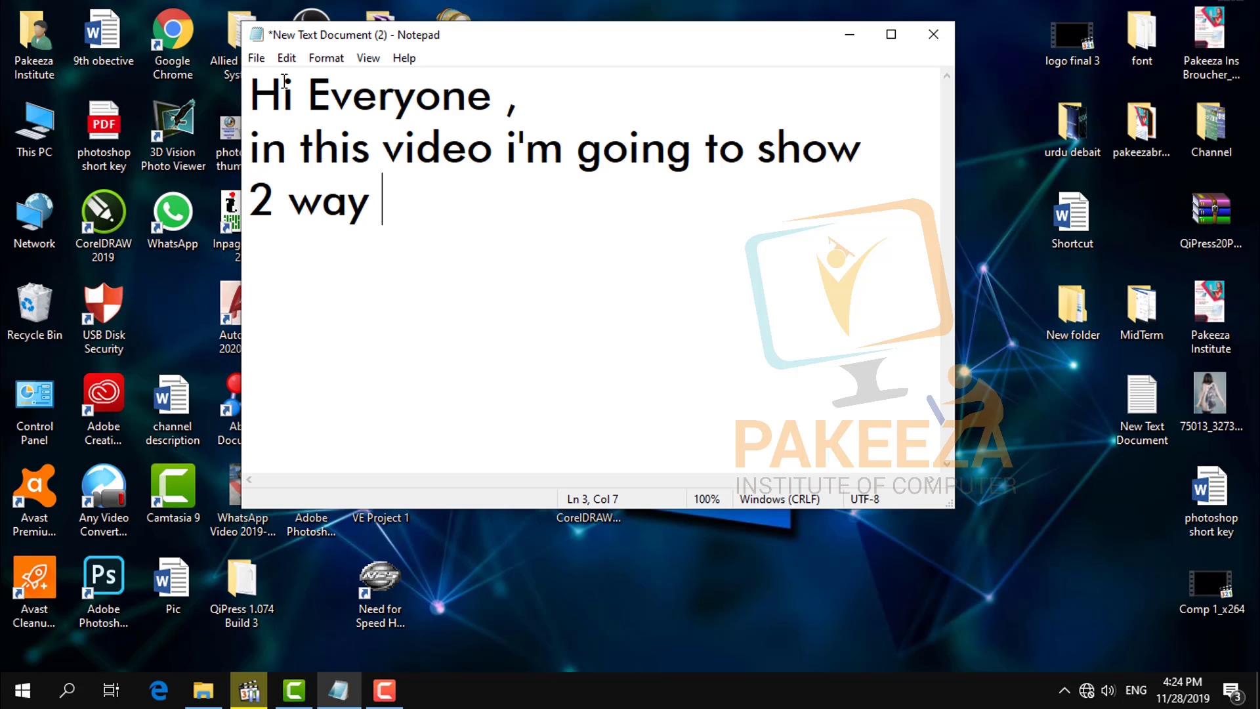
type("to ")
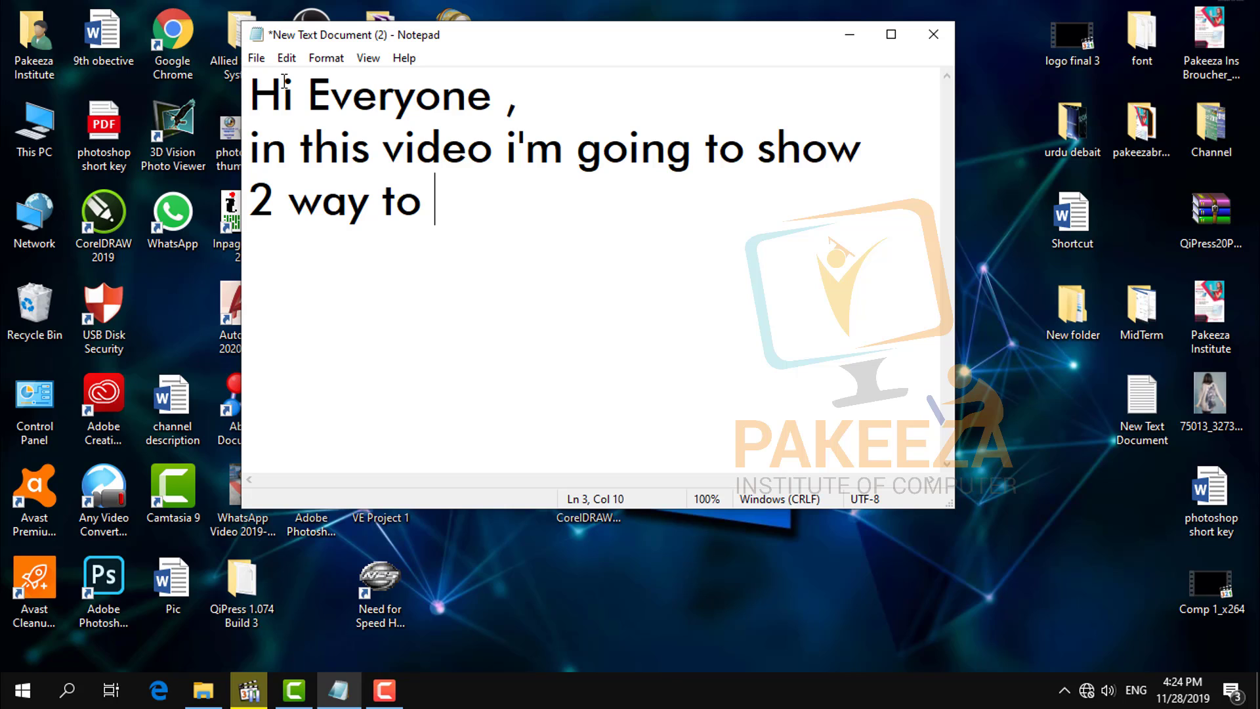
type("Tu")
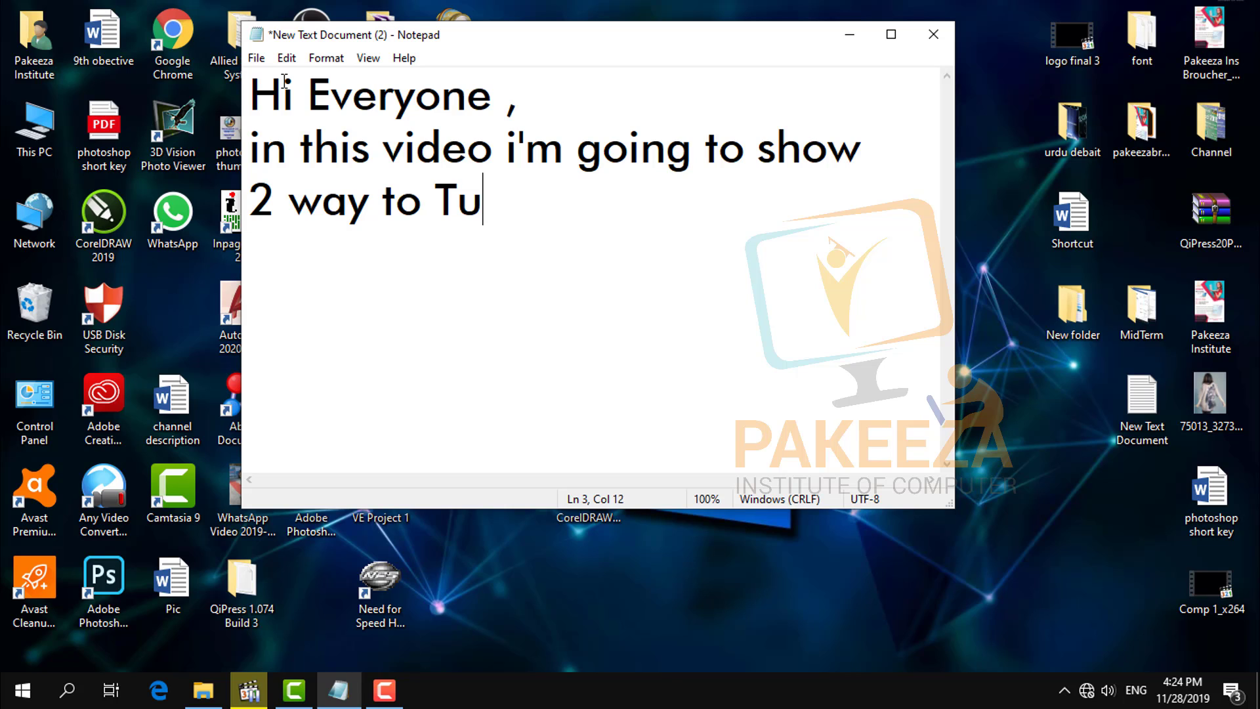
type("rn of")
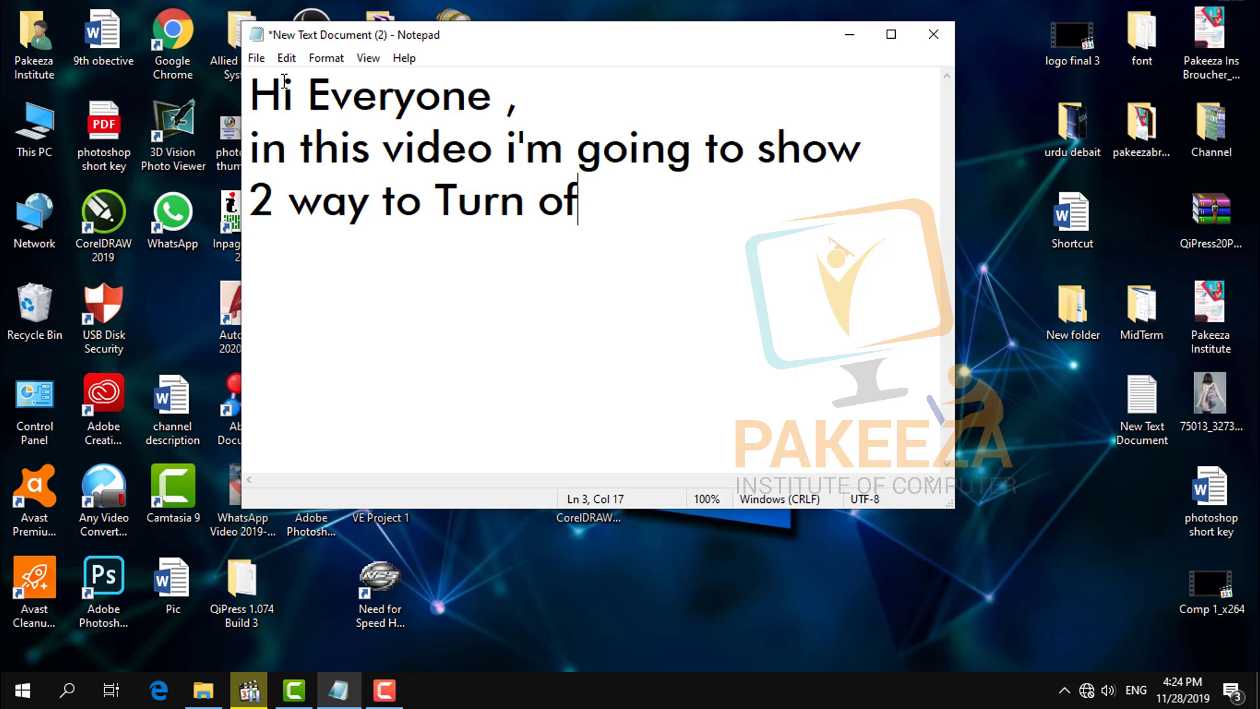
type("f window ")
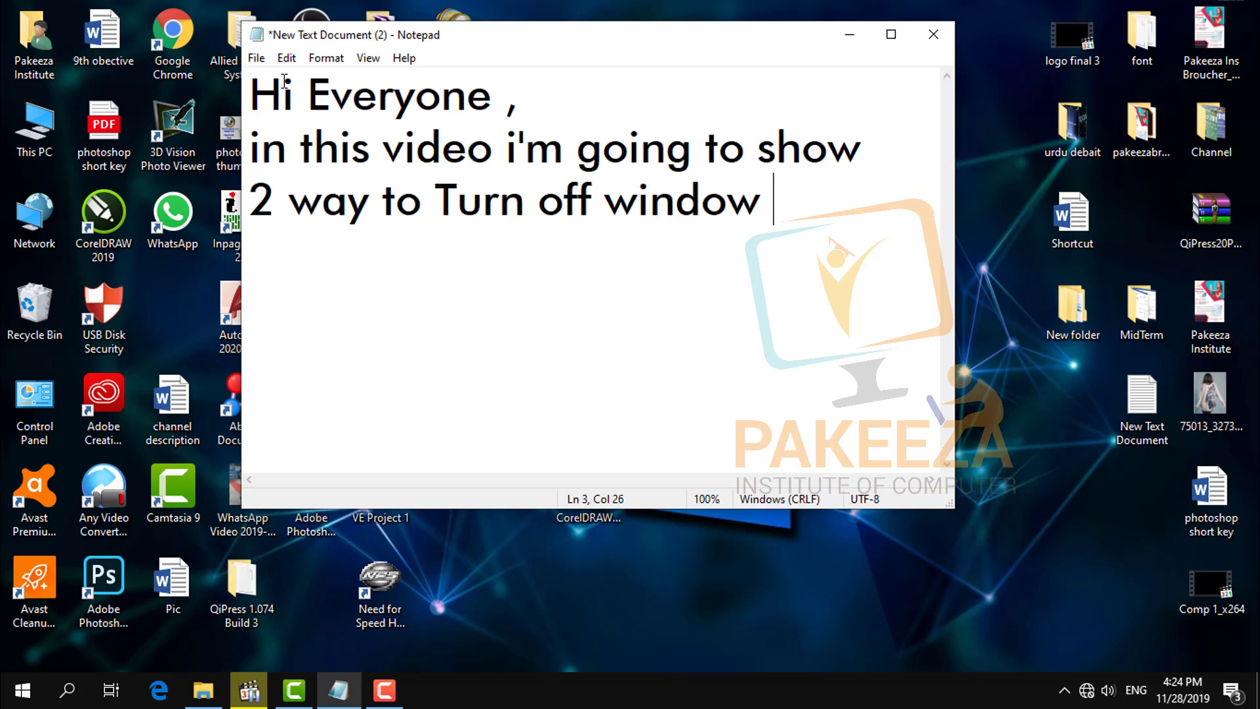
type("D")
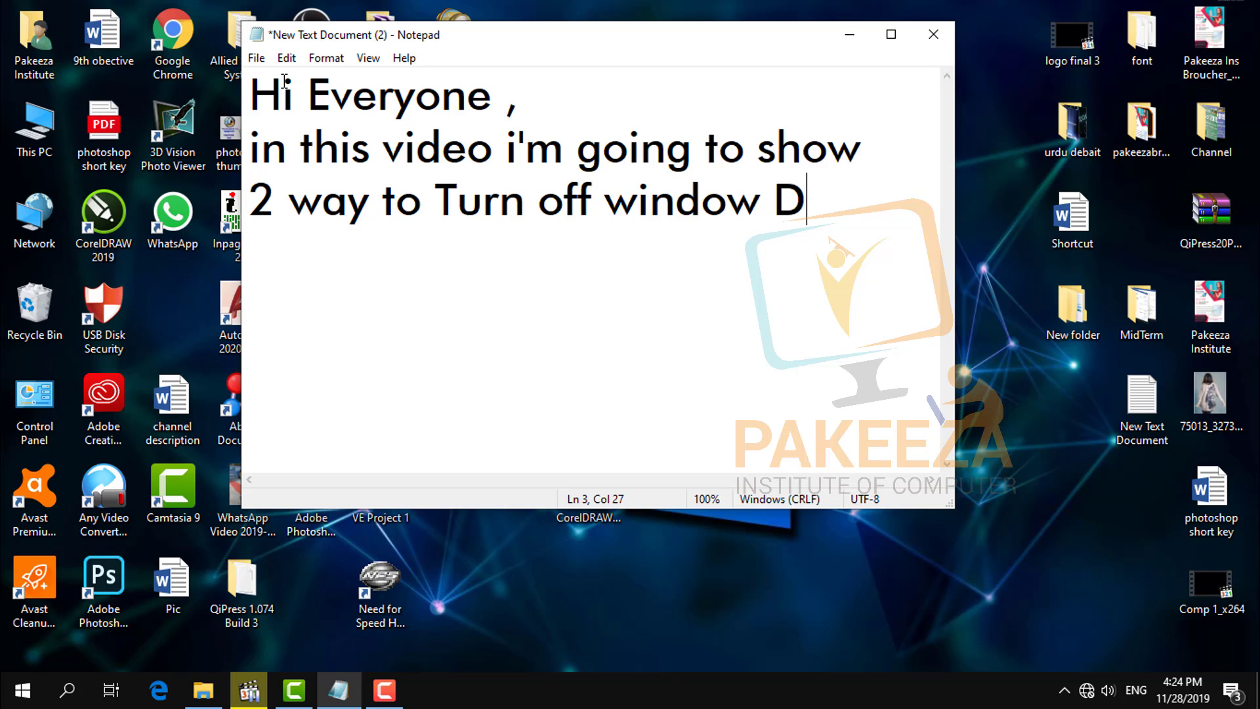
type("efender")
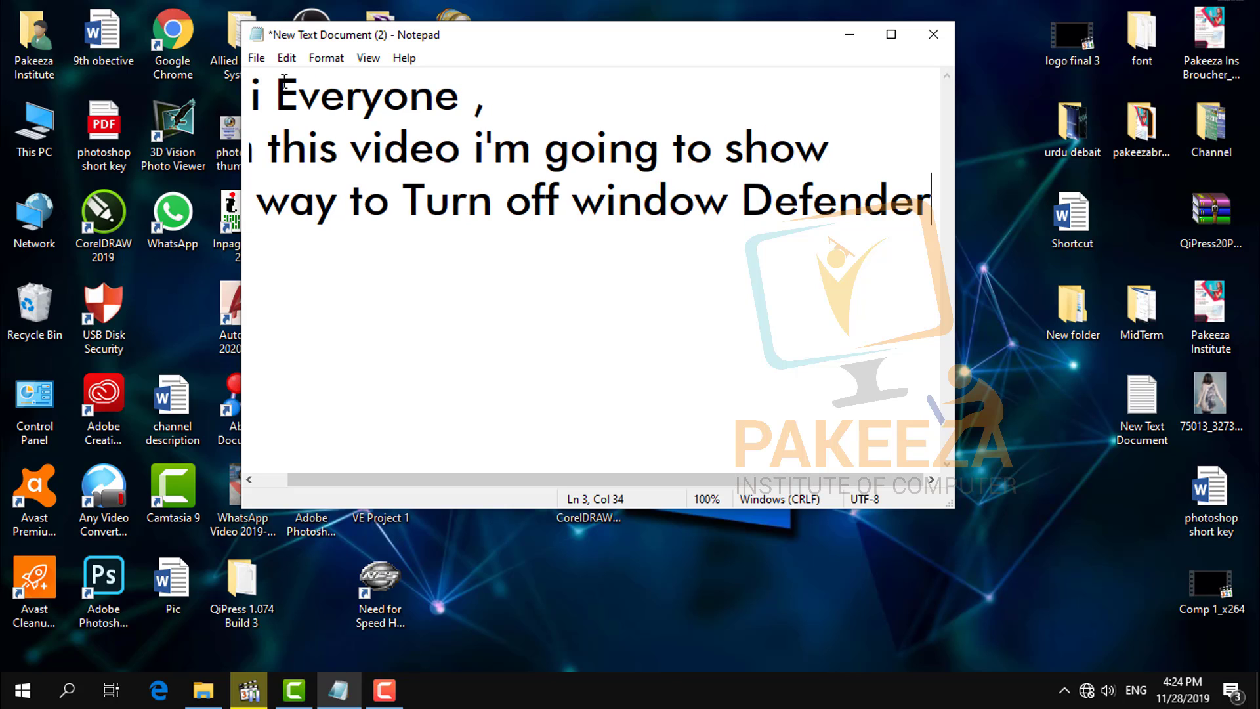
key("Return")
type("a")
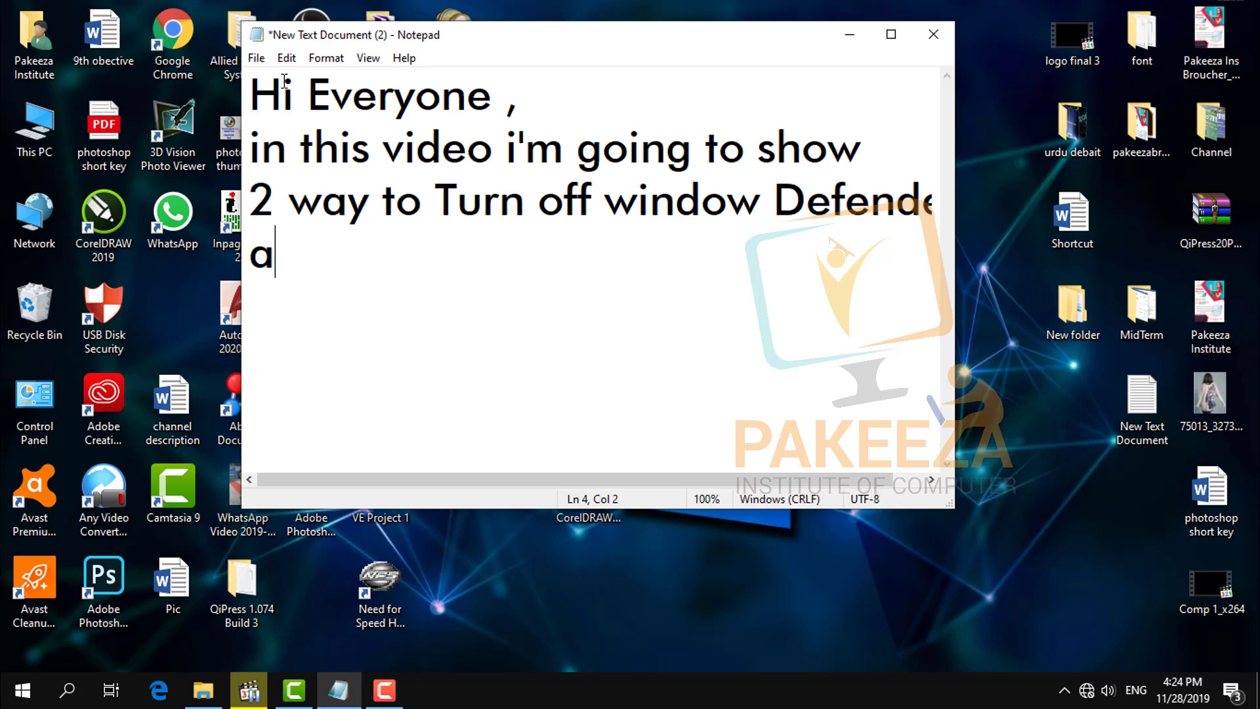
type("nti")
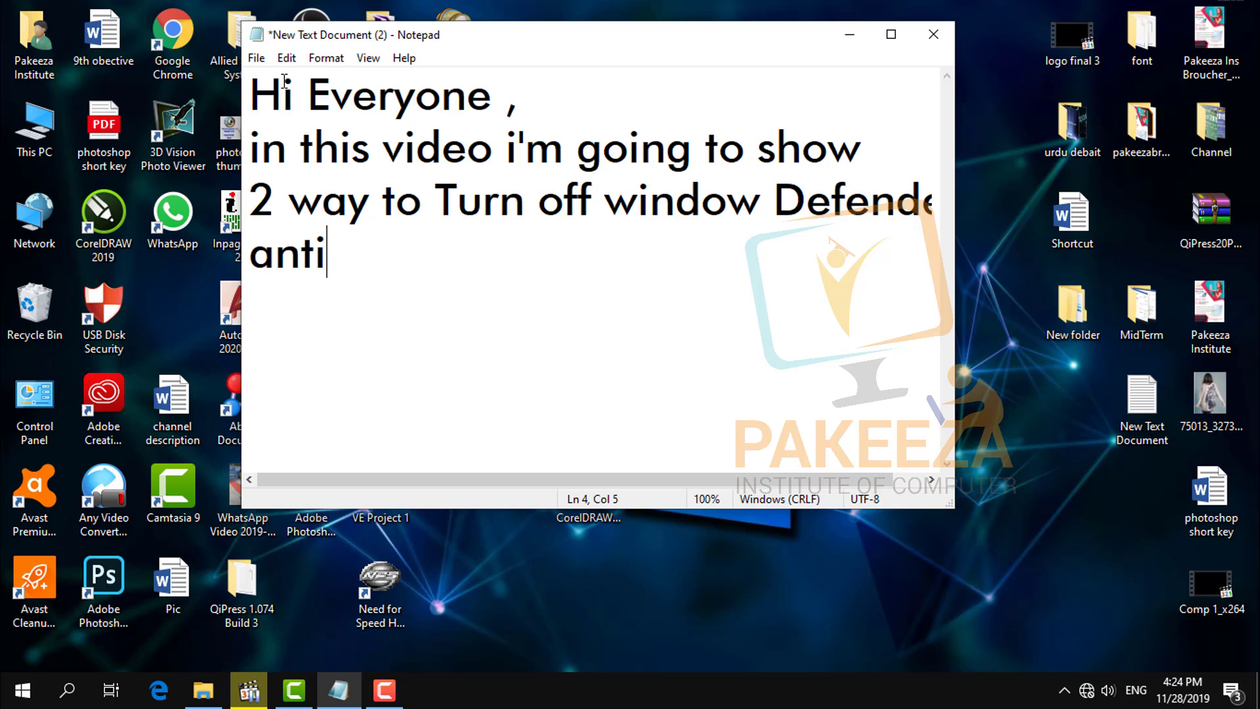
type("virus")
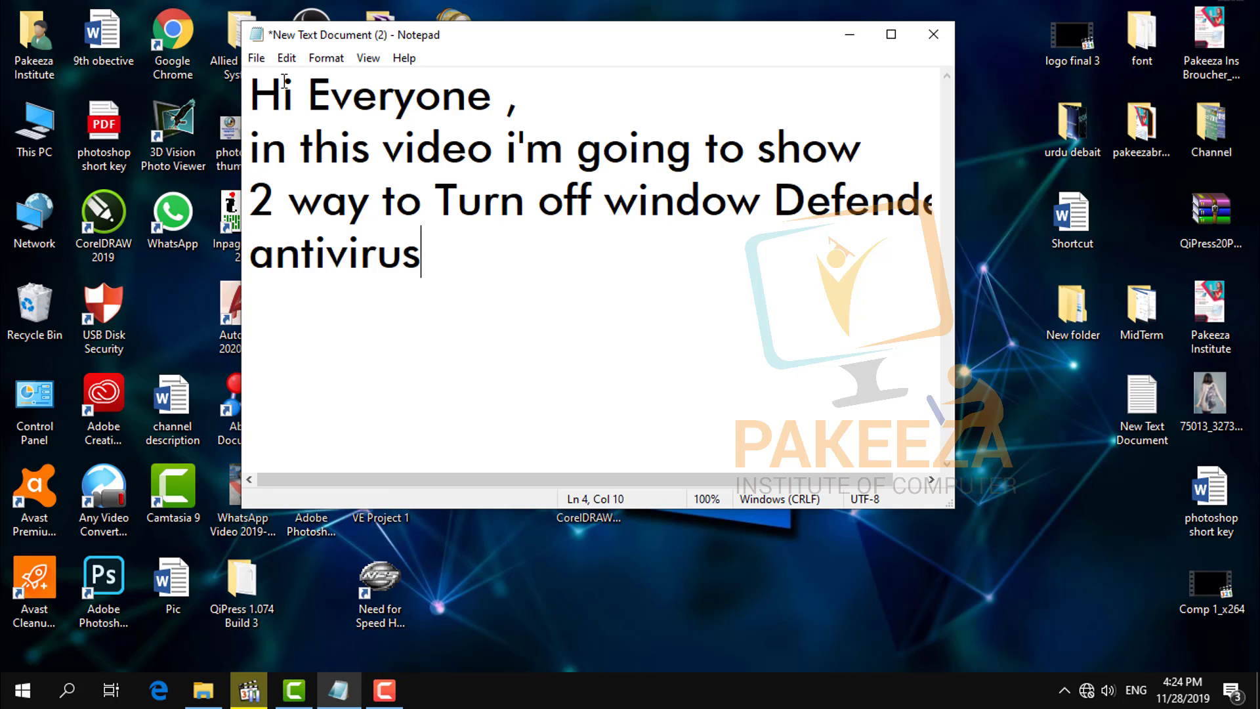
type(",,,")
Add the line "Let's start it..........." below the antivirus line and begin another line
key("Return")
type("Let")
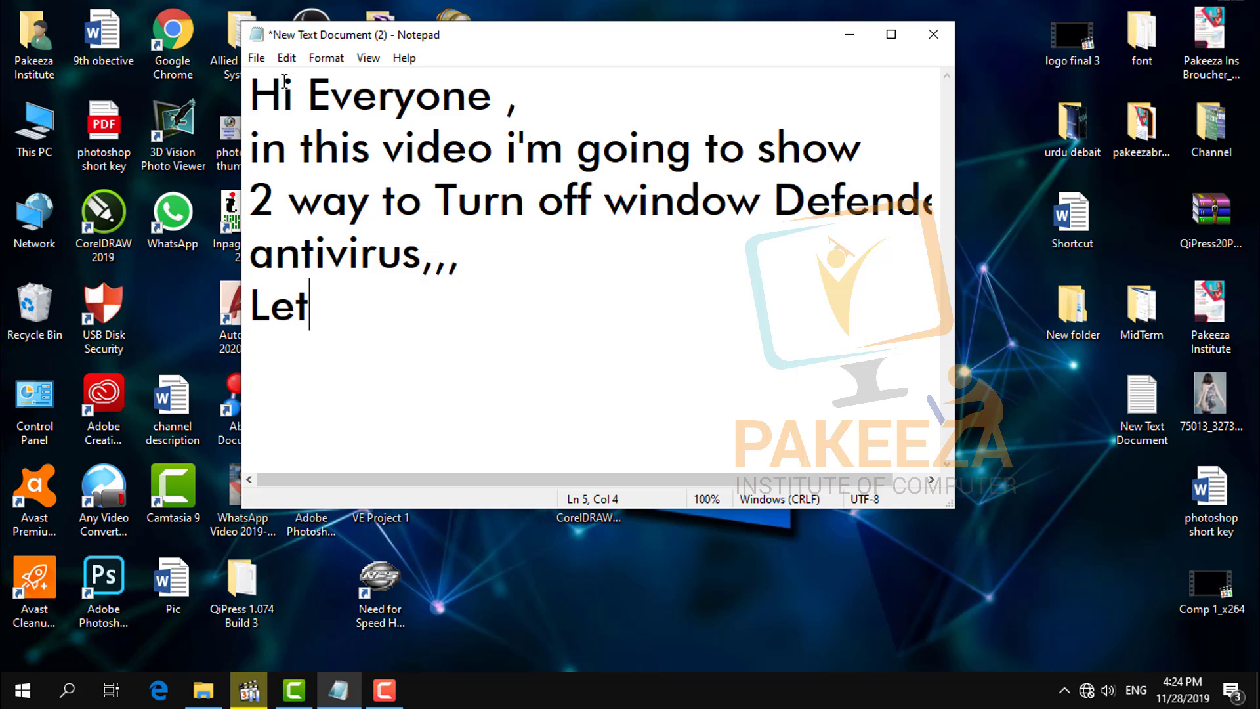
type("'s start ")
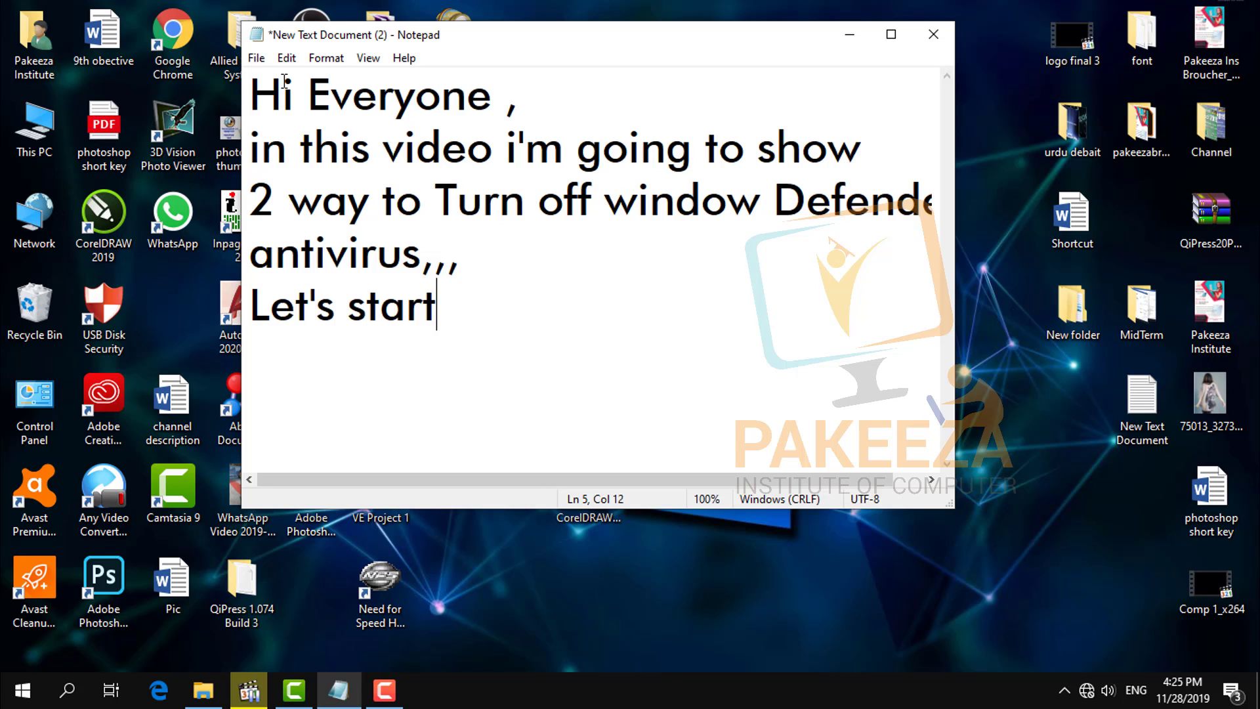
type("it...........")
key("Return")
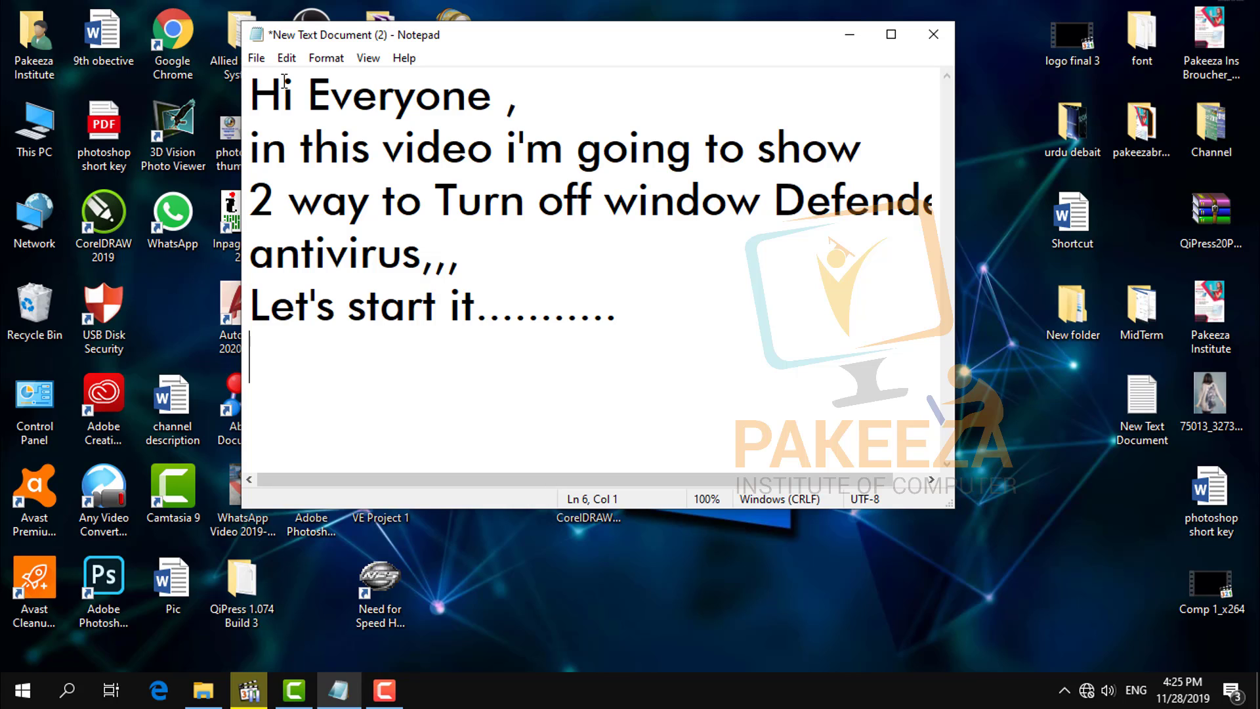
Write the first instruction line in the note: "first step press window +R button"
type("first ")
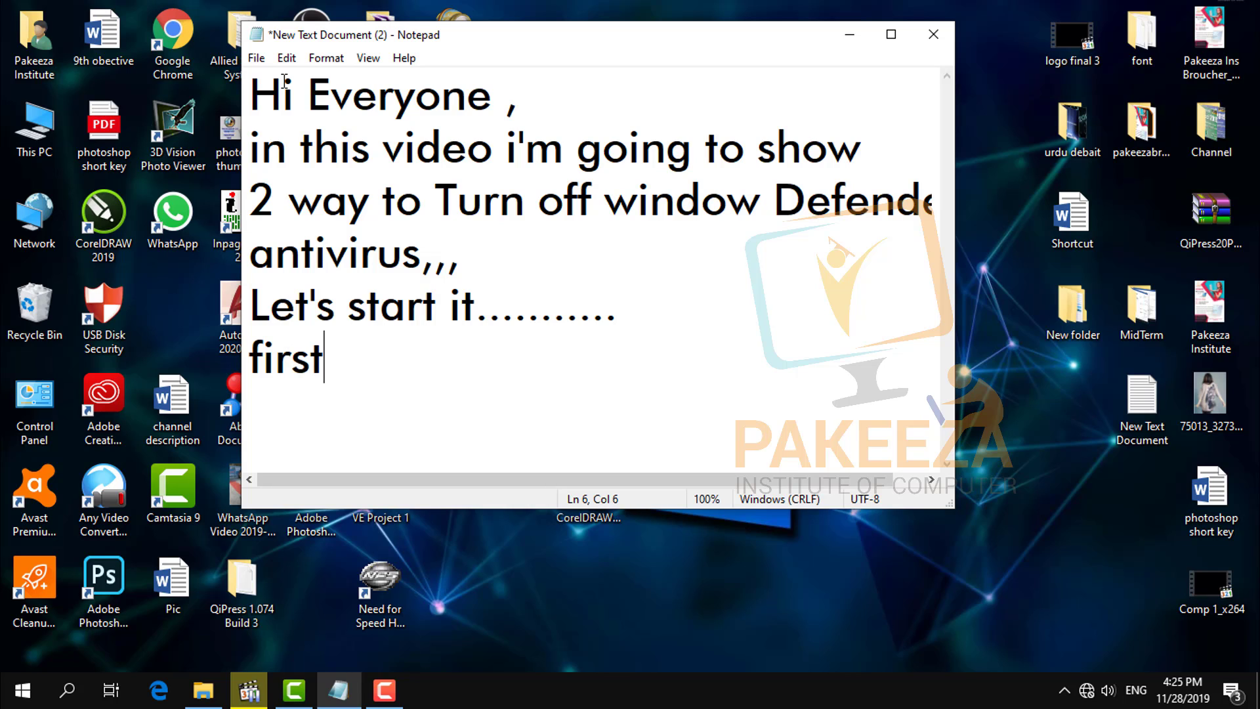
type("step ")
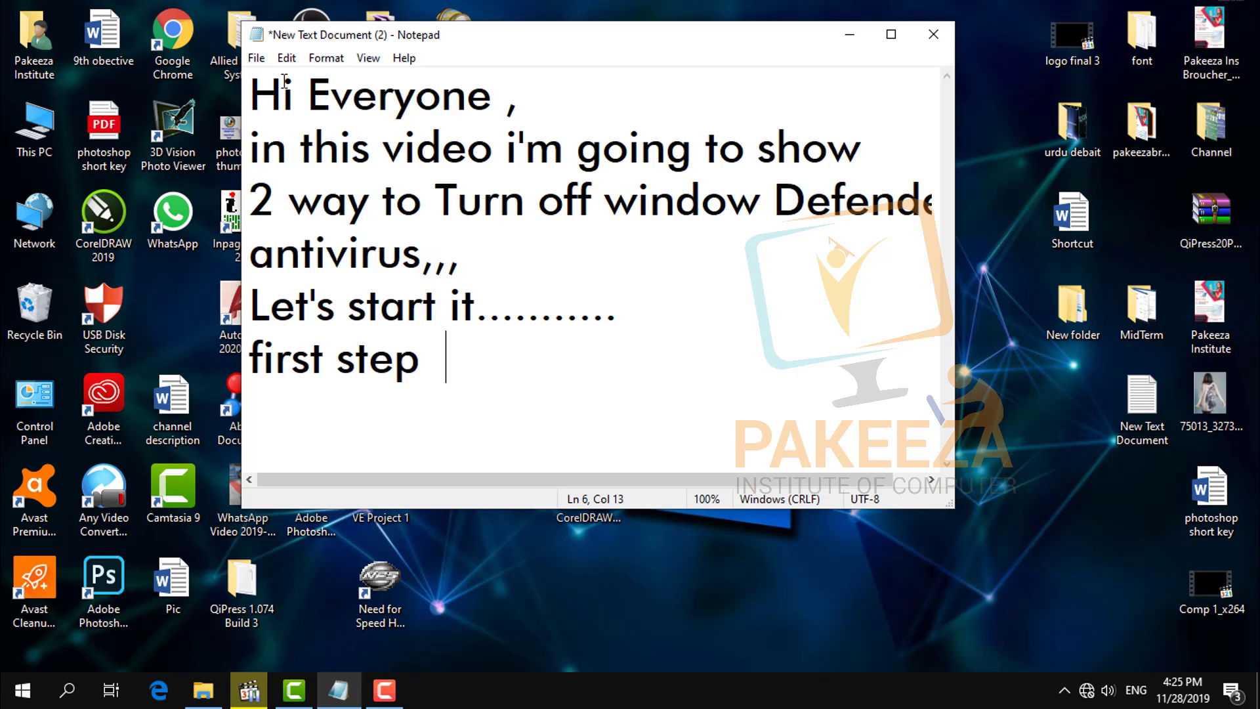
type(" pr")
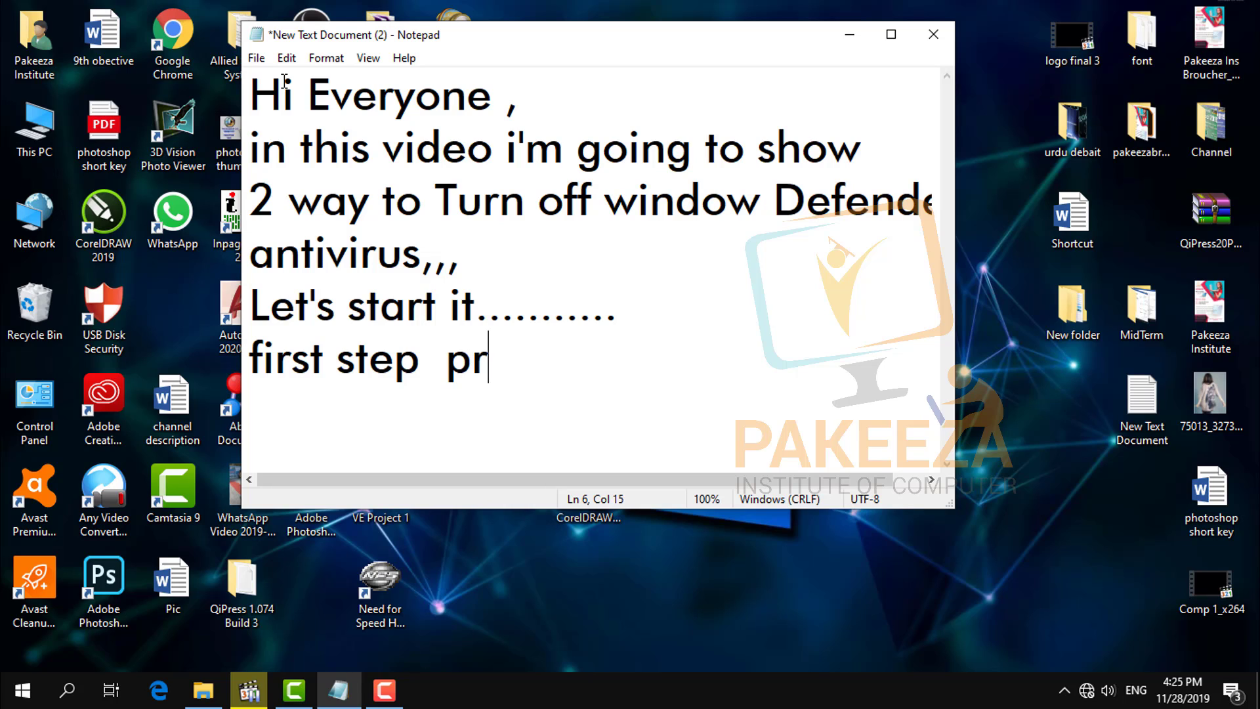
type("ess ")
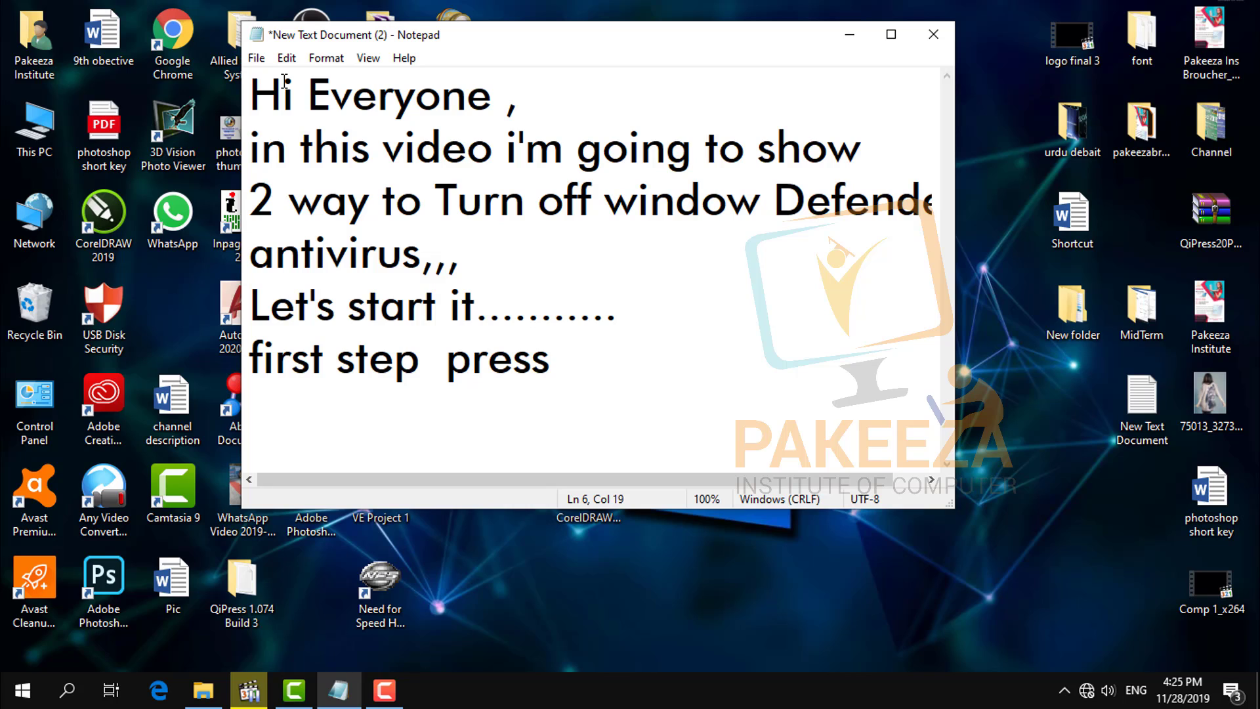
type("window ")
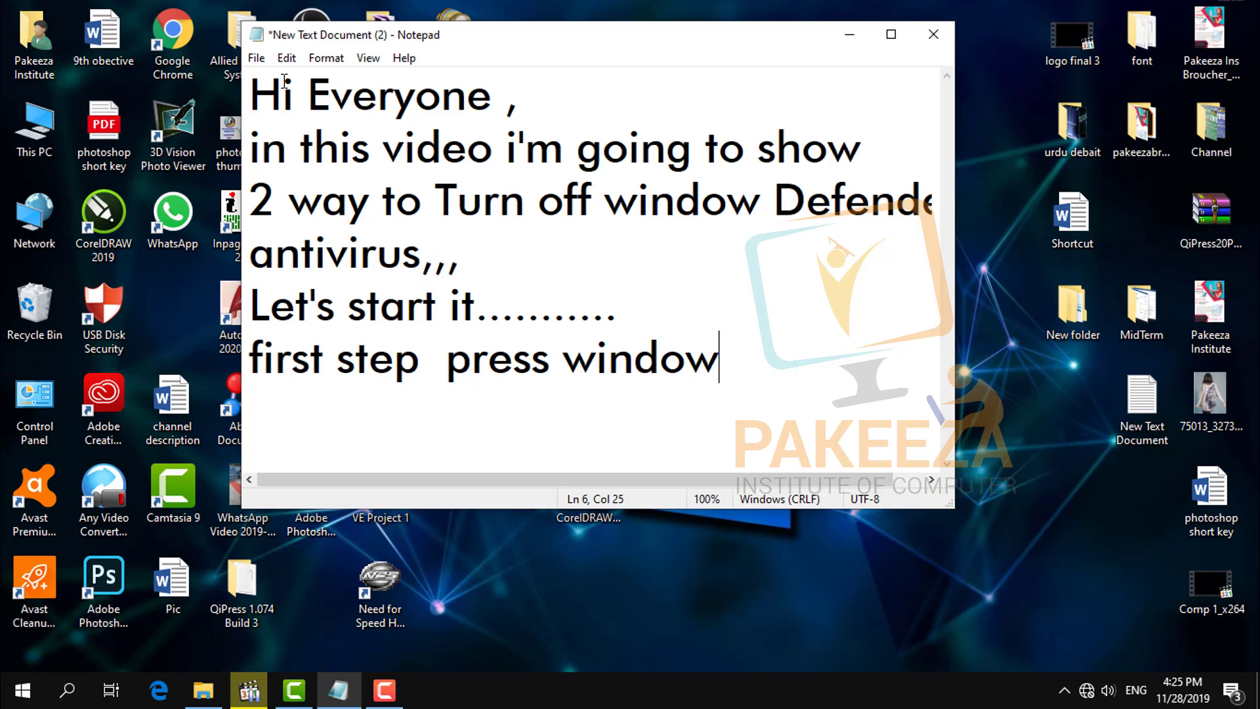
type("+r")
key("BackSpace")
type("R")
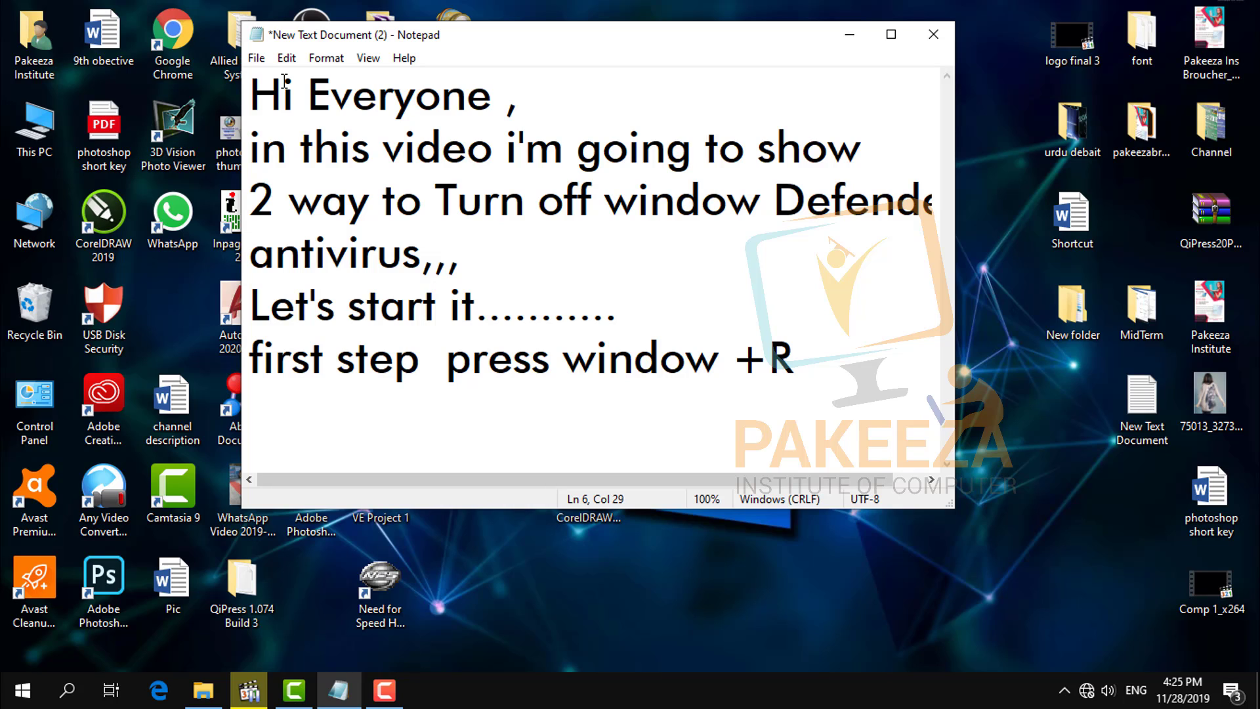
type(" button")
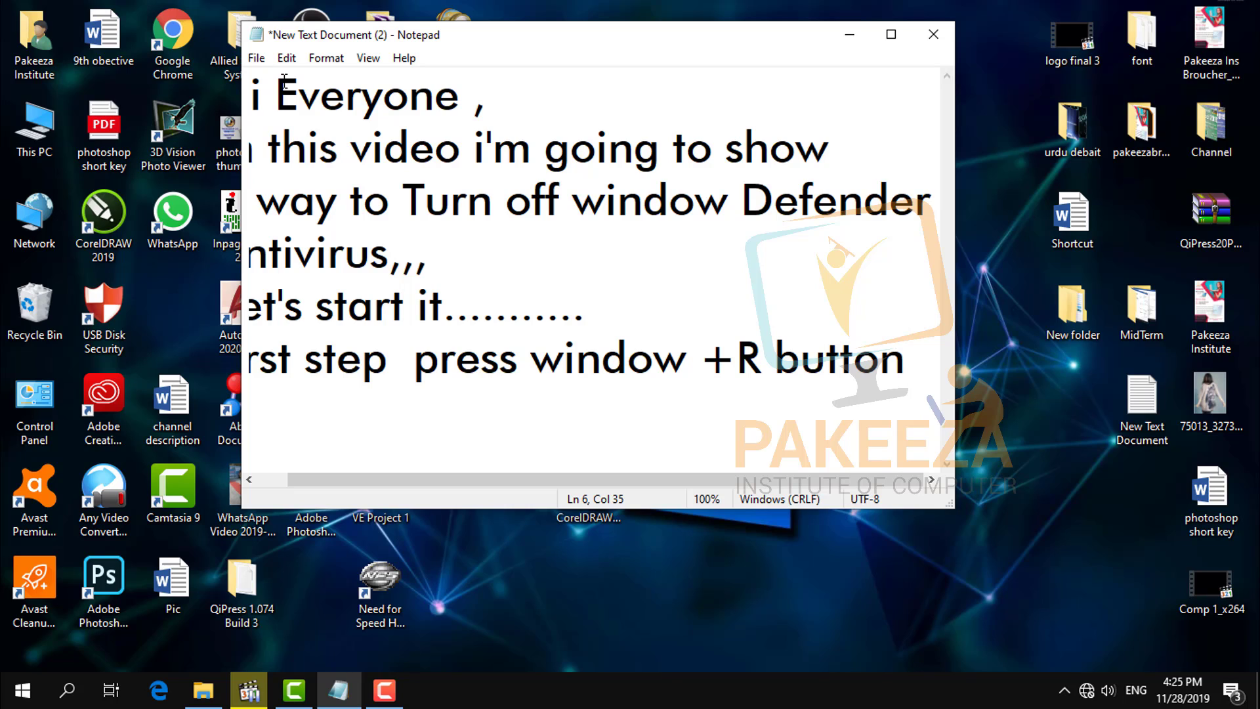
Add the instruction "than type gpedit.msc" on a new line of the note
key("Return")
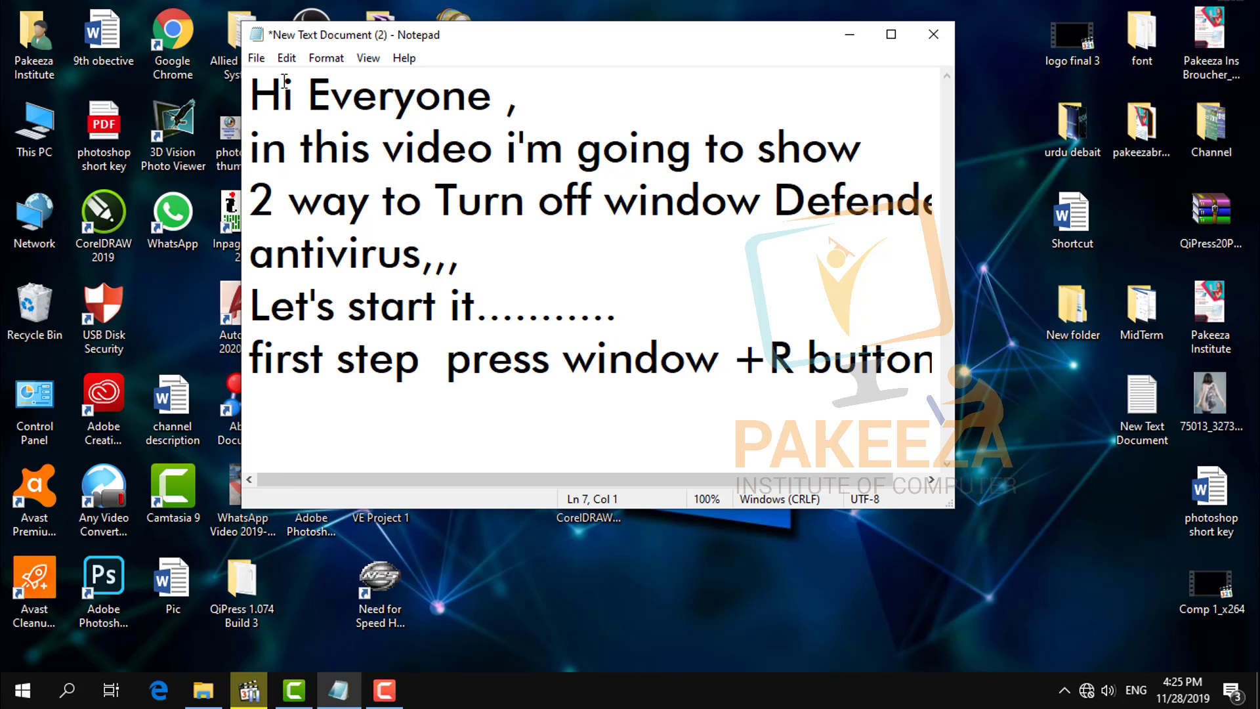
type("than ")
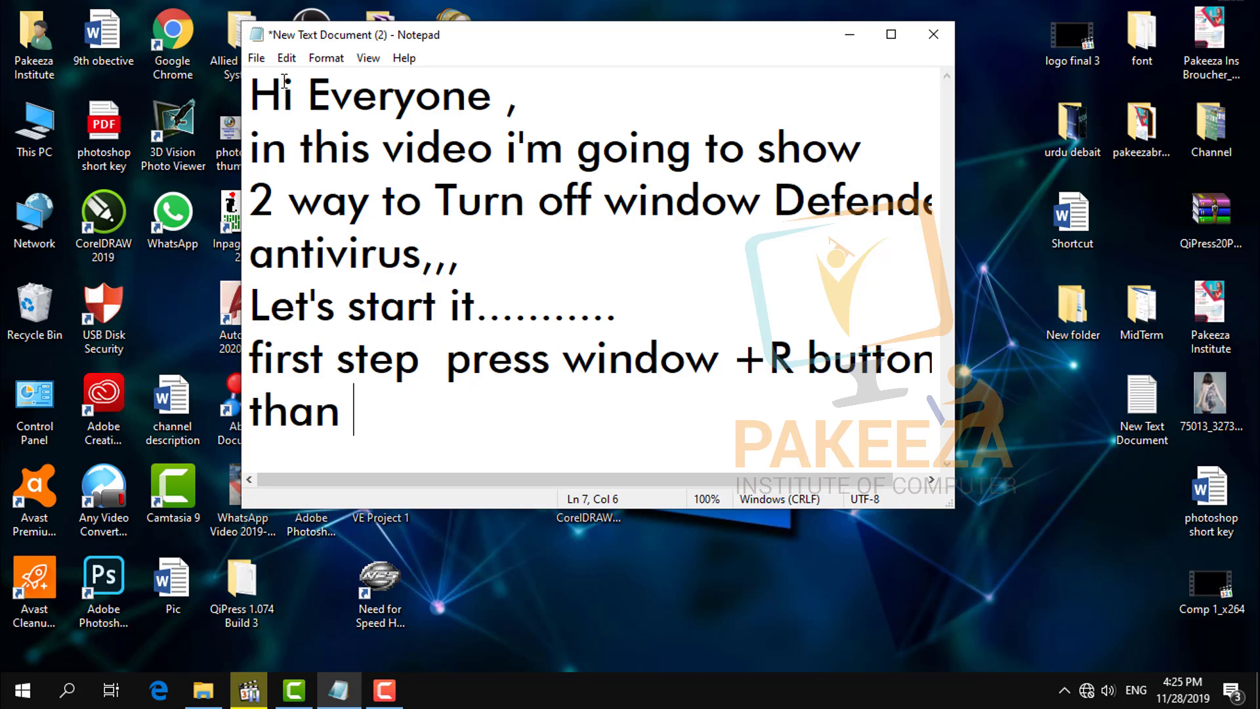
type("type")
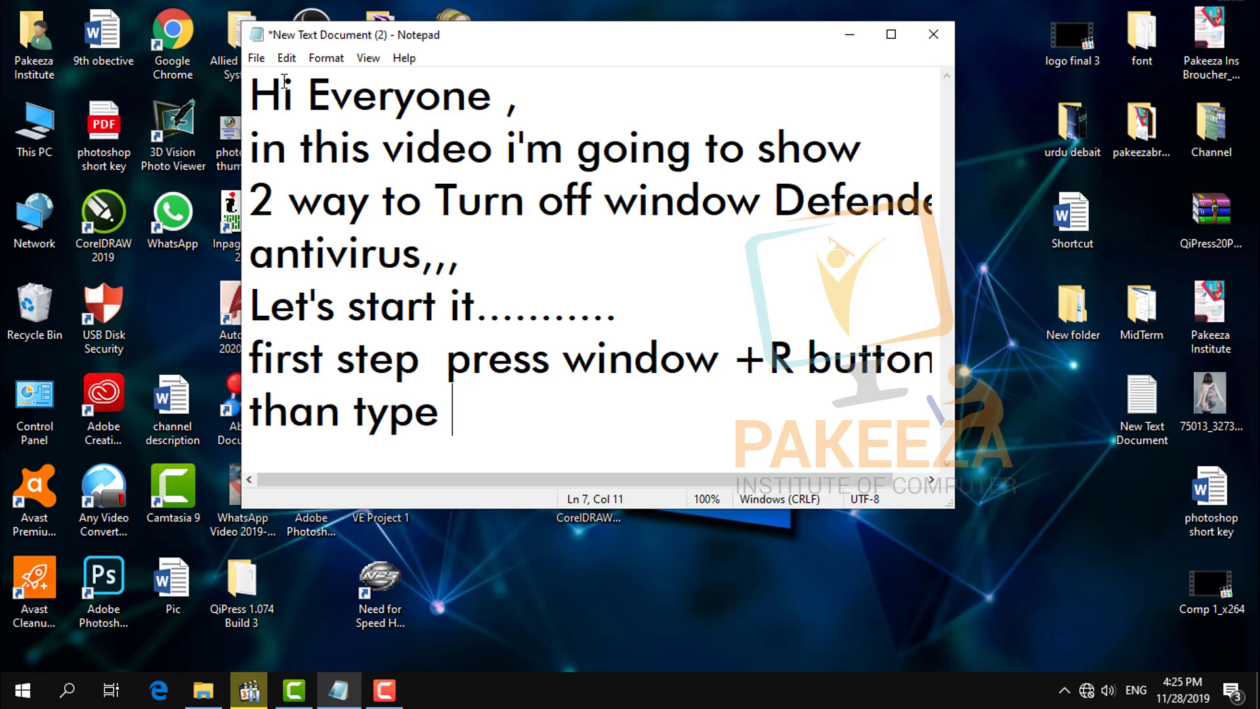
type("gped")
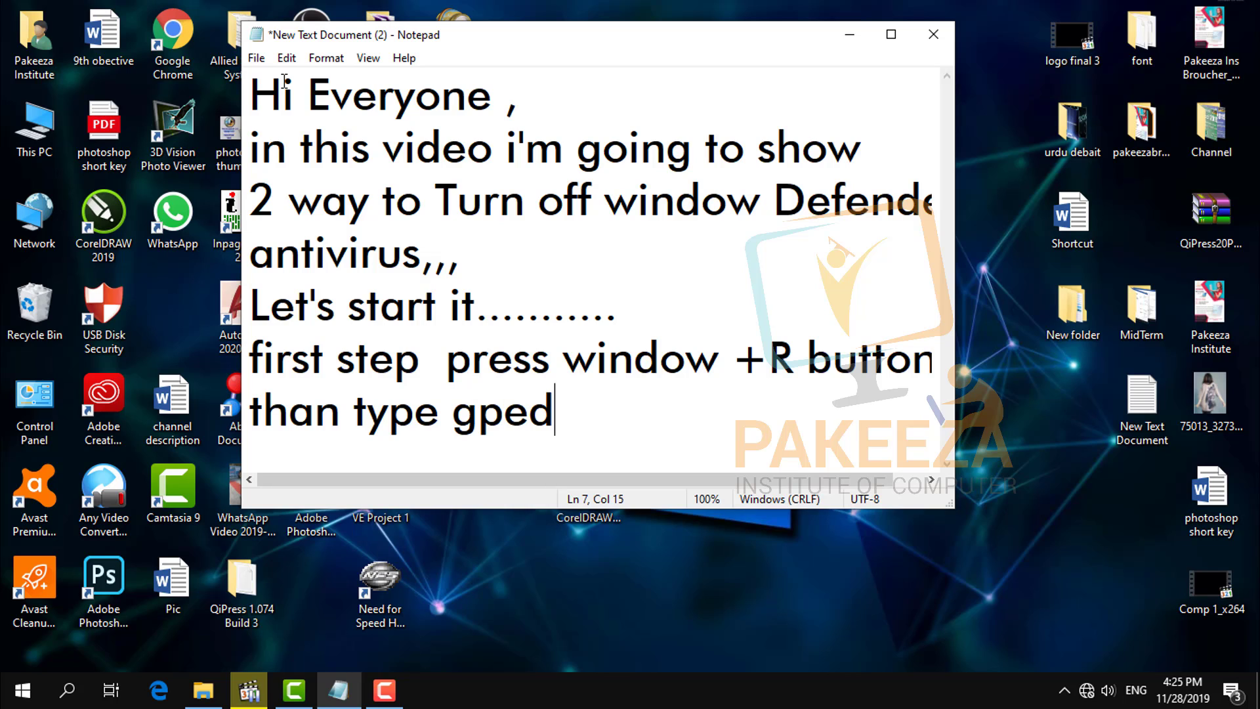
type("it.ms")
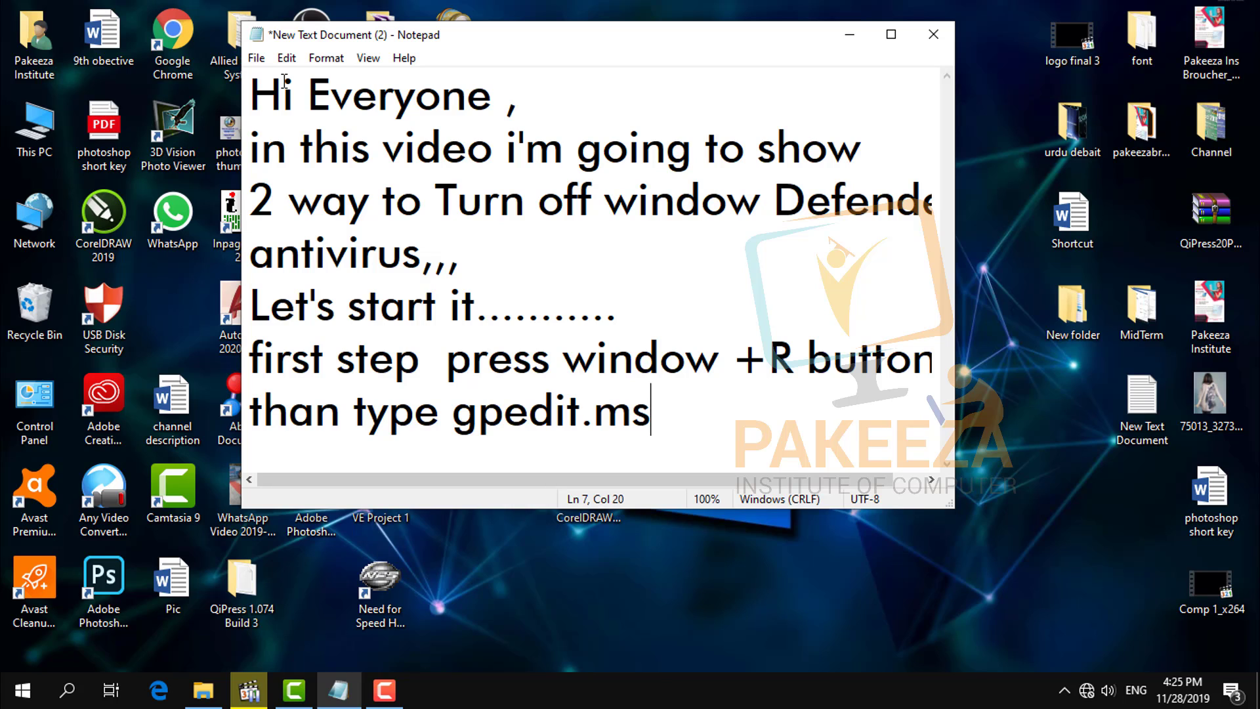
type("c")
Run gpedit.msc to open the Local Group Policy Editor
key("super+r")
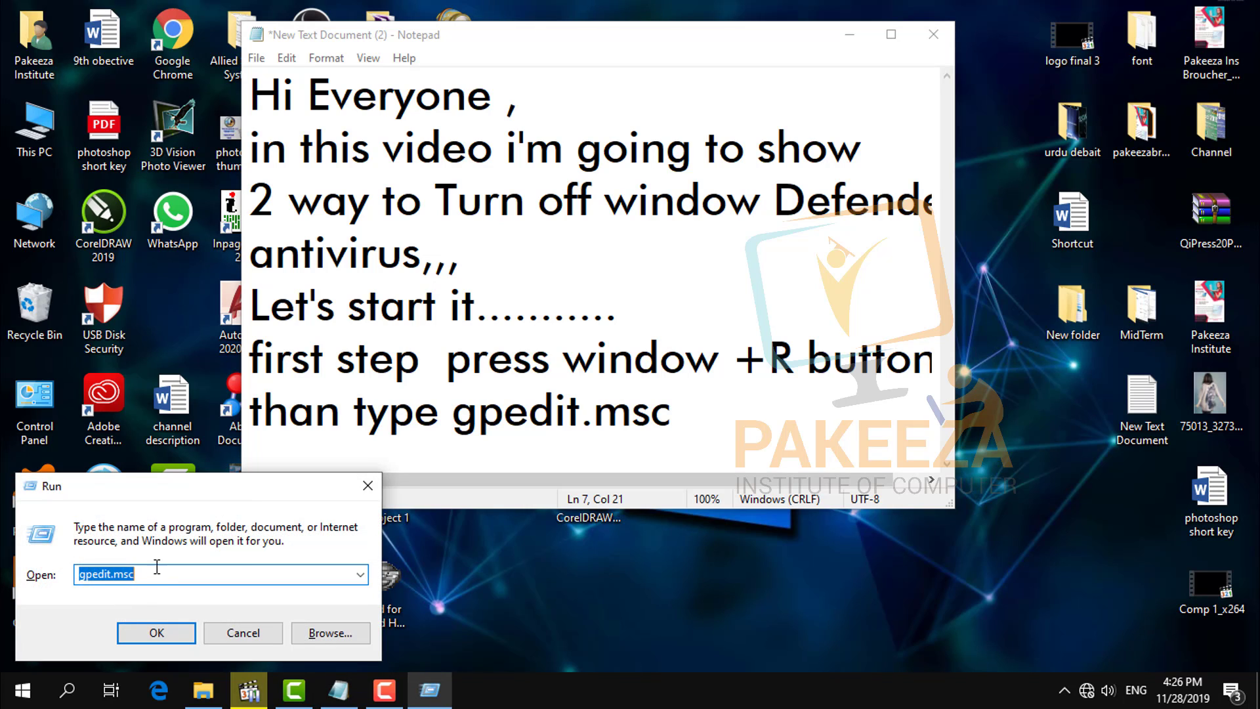
left_click(163, 634)
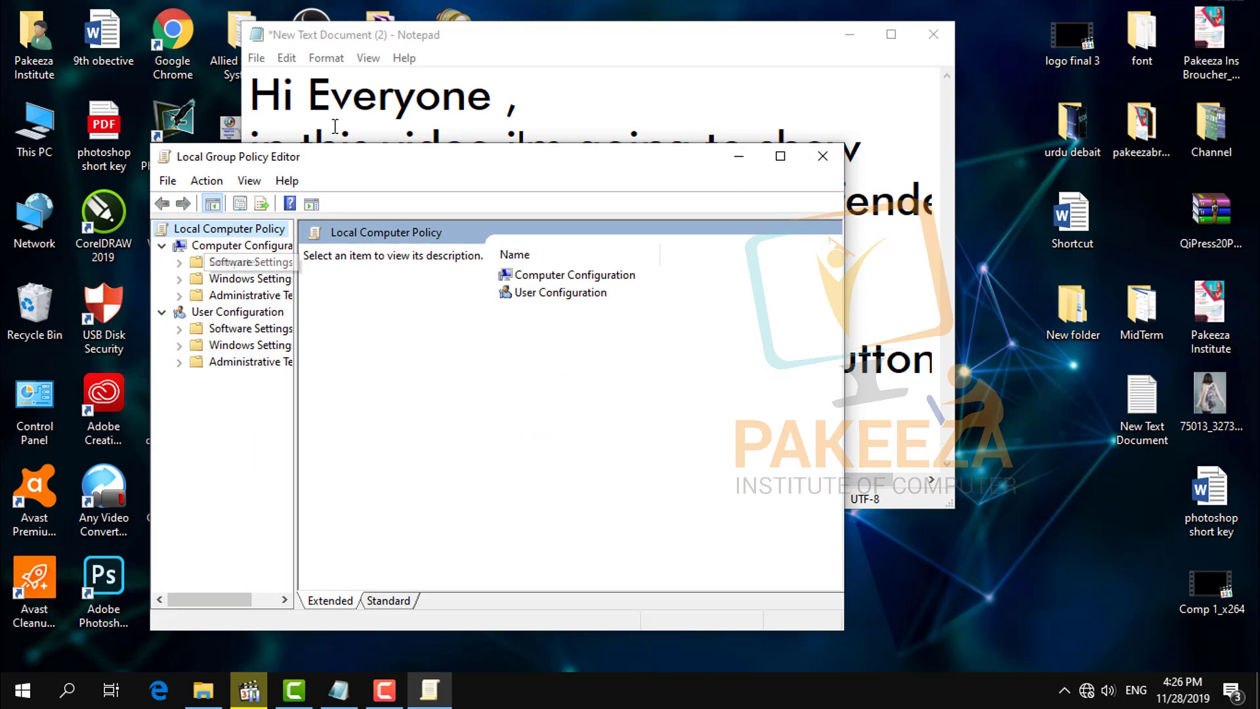
Arrange the note and the Local Group Policy Editor side by side, narrowing the editor window and widening its tree pane to show full folder names
left_click_drag(355, 164, 761, 229)
left_click(558, 46)
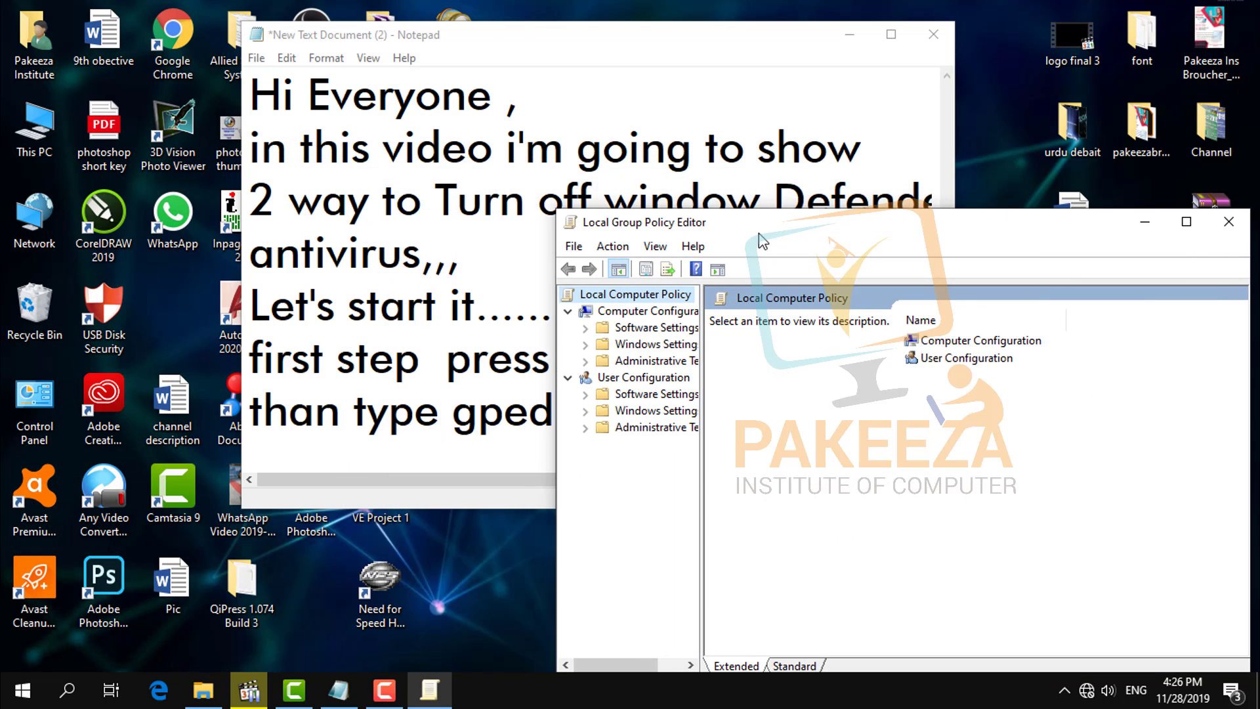
left_click_drag(543, 50, 324, 69)
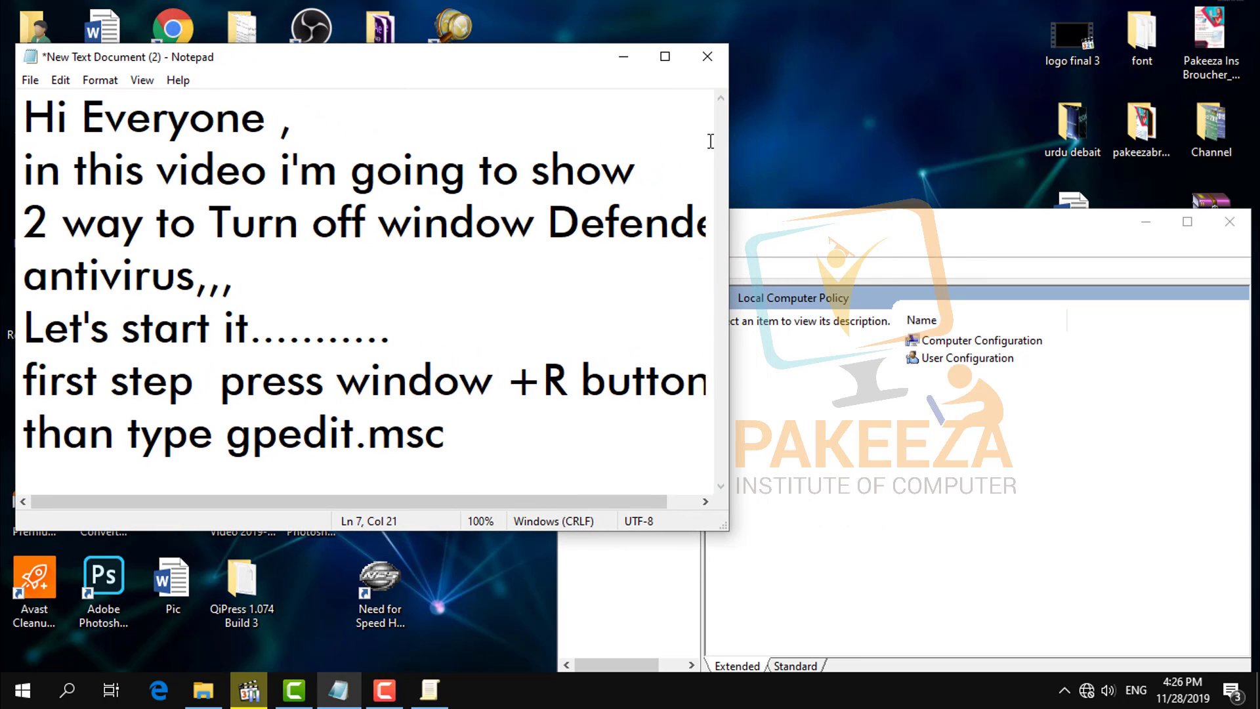
left_click_drag(793, 230, 811, 140)
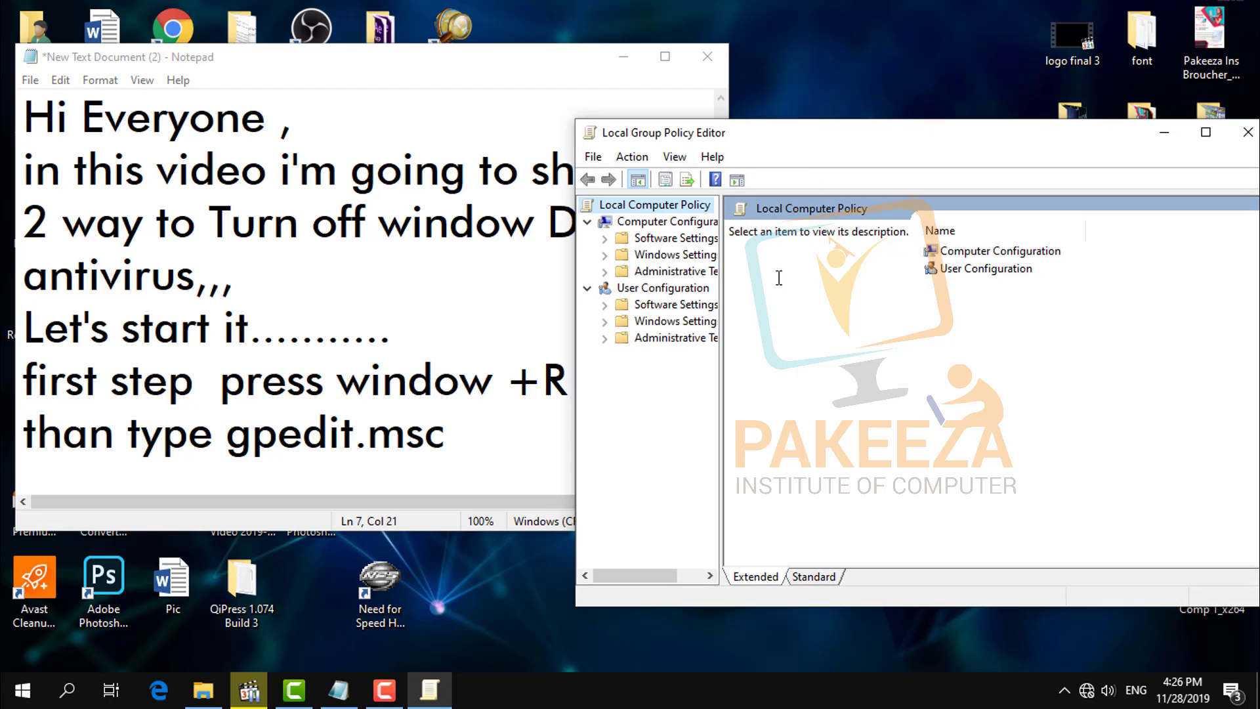
left_click_drag(726, 344, 801, 348)
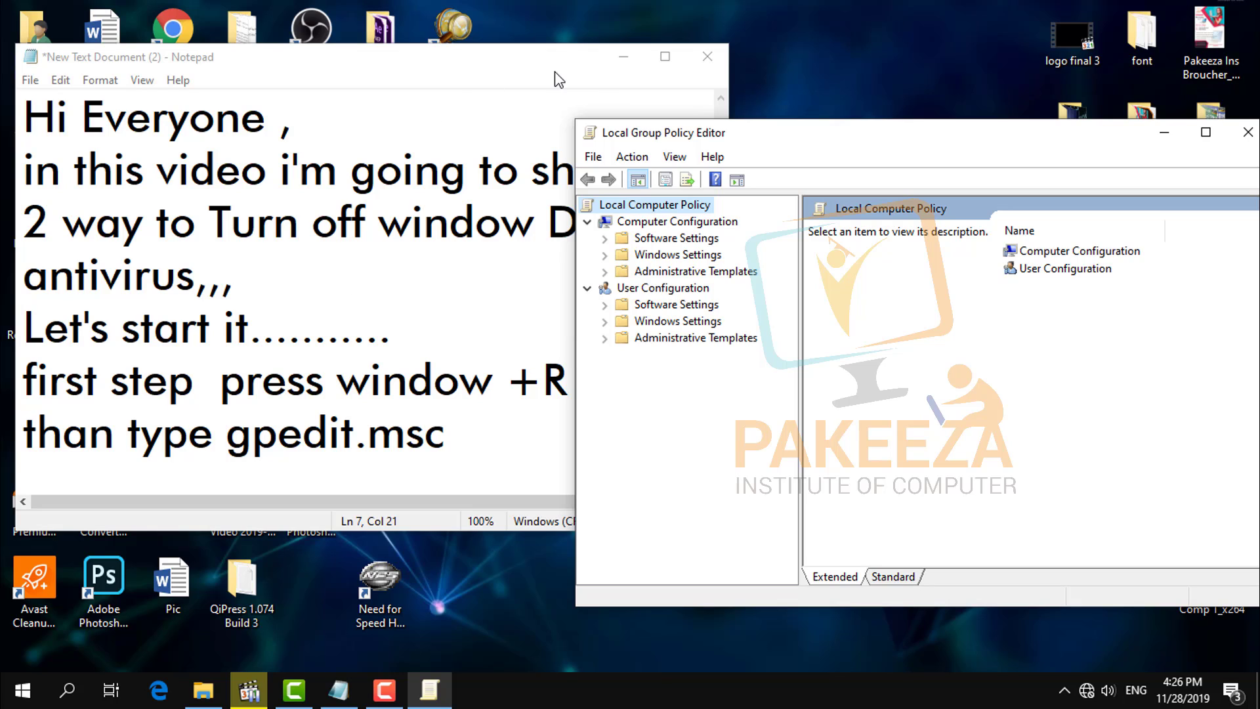
left_click(489, 447)
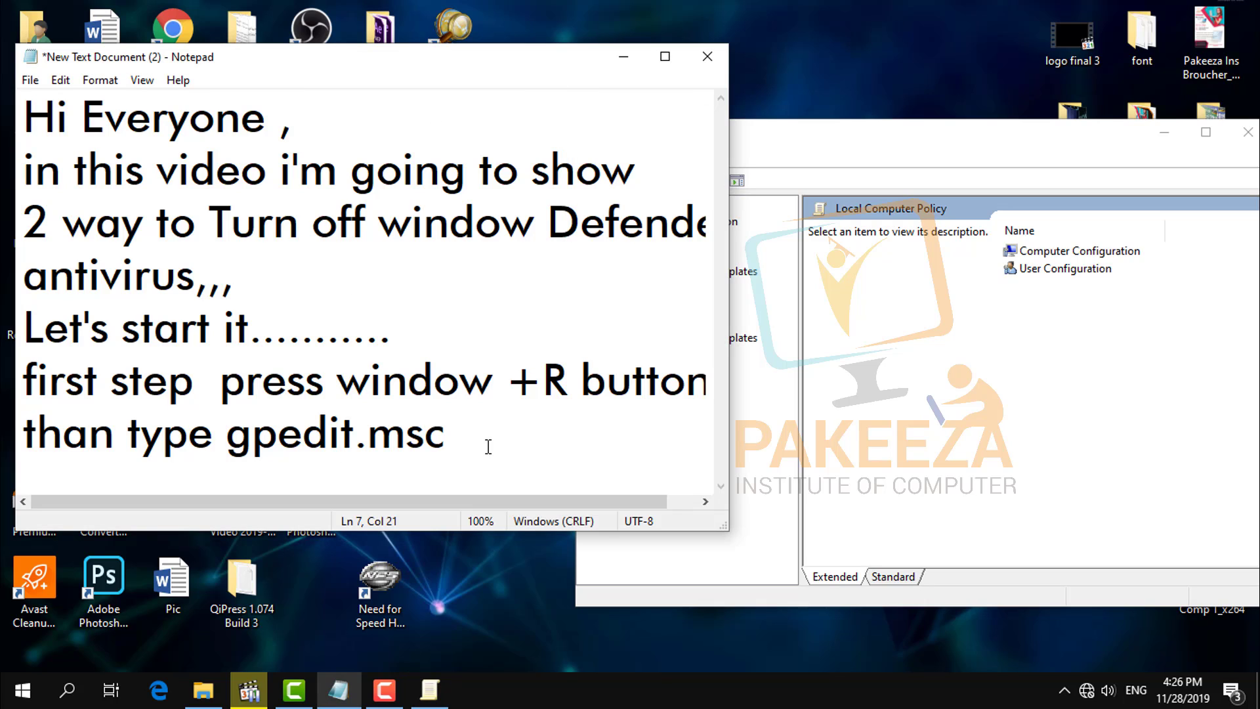
left_click(827, 151)
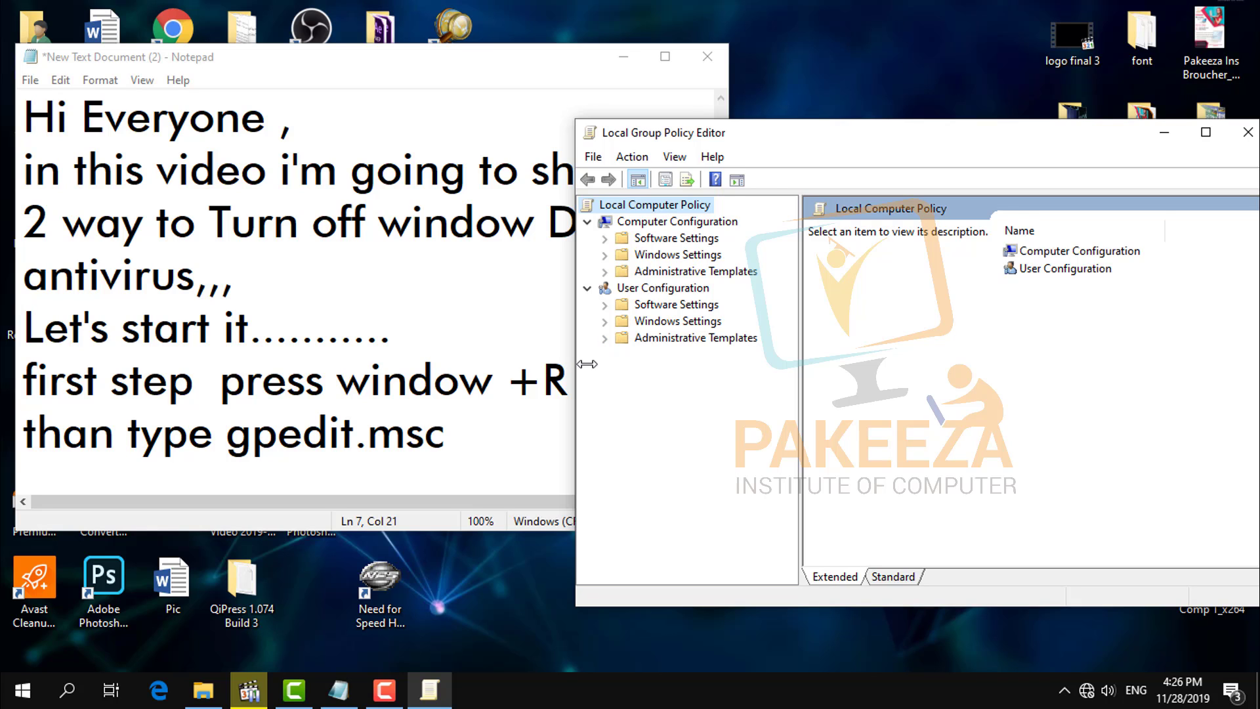
left_click_drag(576, 368, 725, 368)
left_click_drag(824, 122, 765, 86)
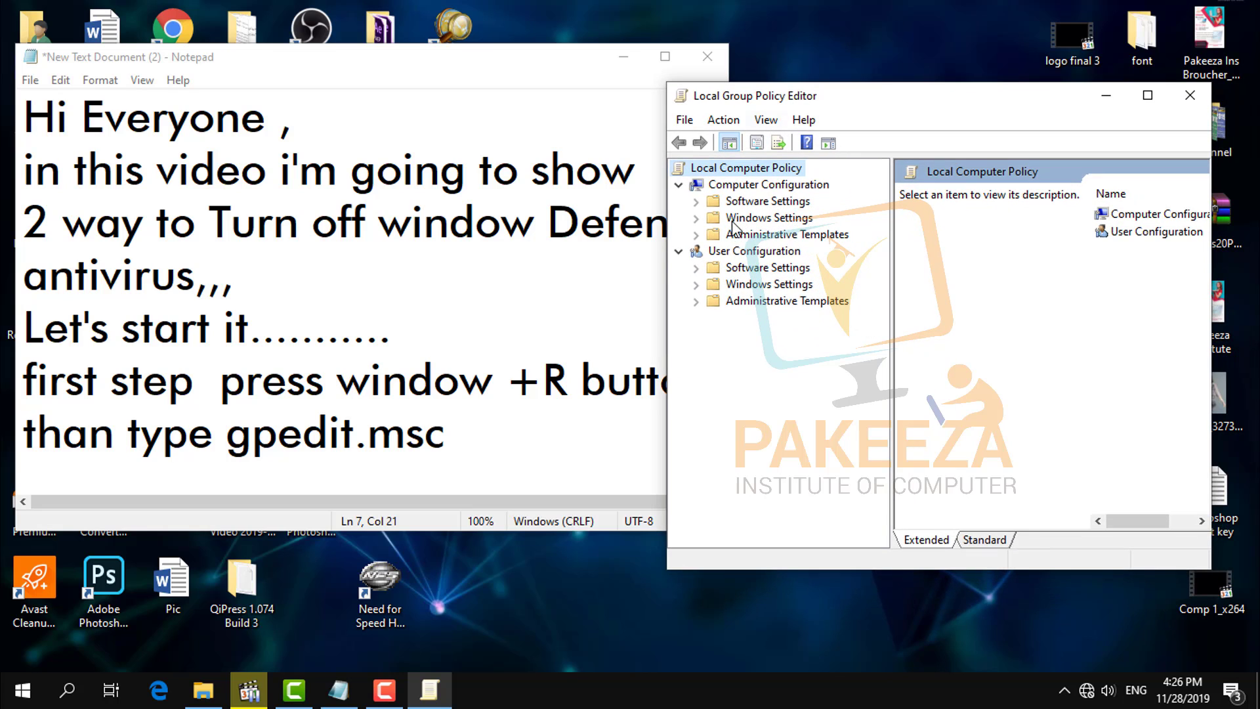
Expand Administrative Templates under Computer Configuration, expand Windows Components, and widen the tree so its folder names are readable beside the note
left_click(696, 235)
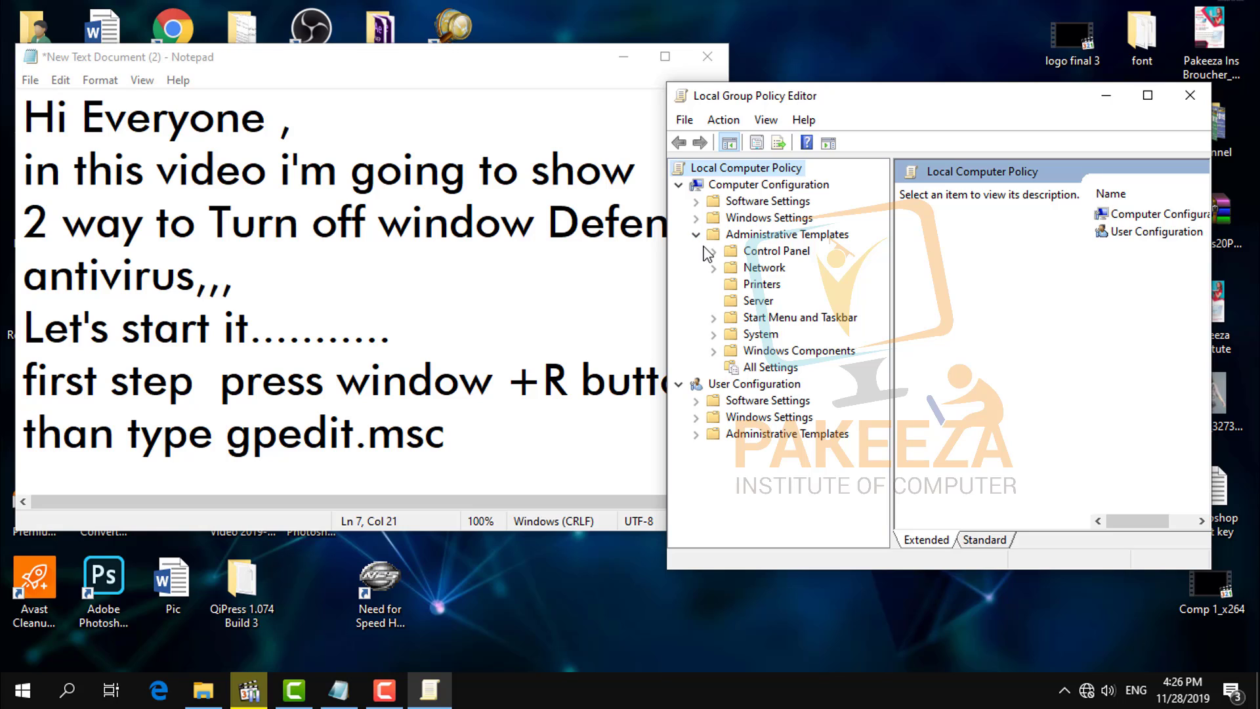
left_click(713, 351)
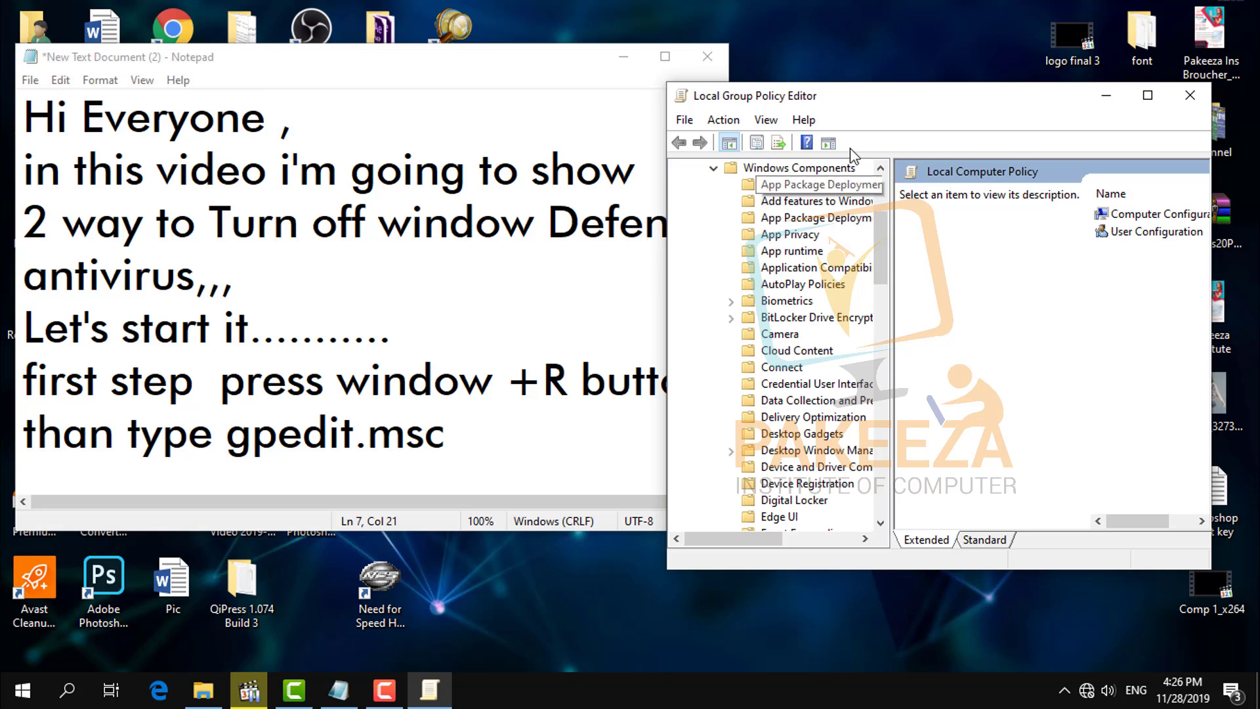
left_click_drag(853, 105, 734, 92)
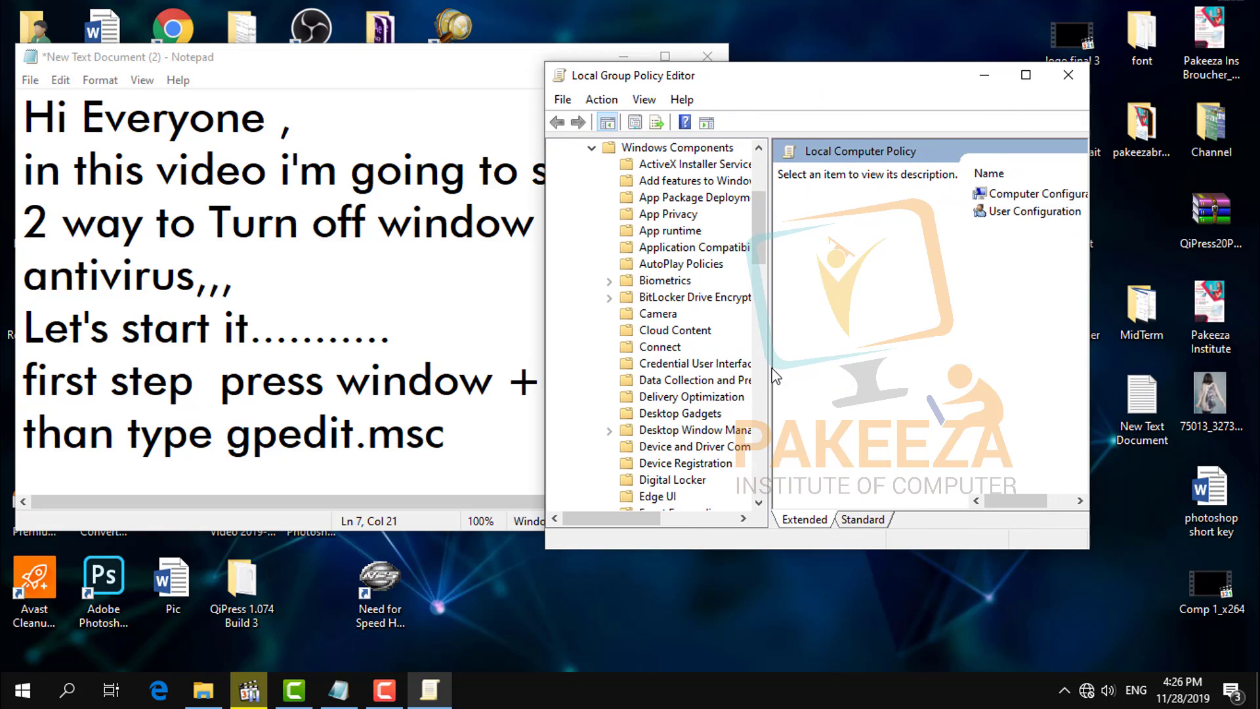
left_click_drag(771, 370, 842, 369)
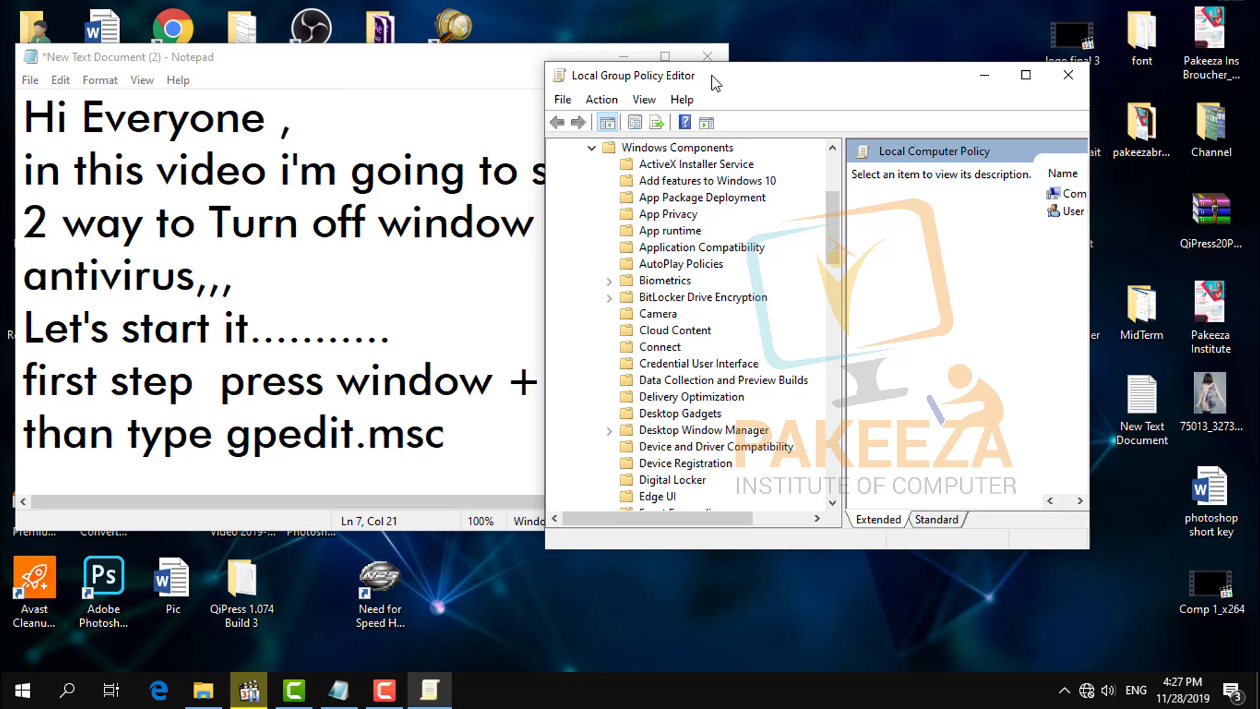
left_click_drag(724, 87, 854, 94)
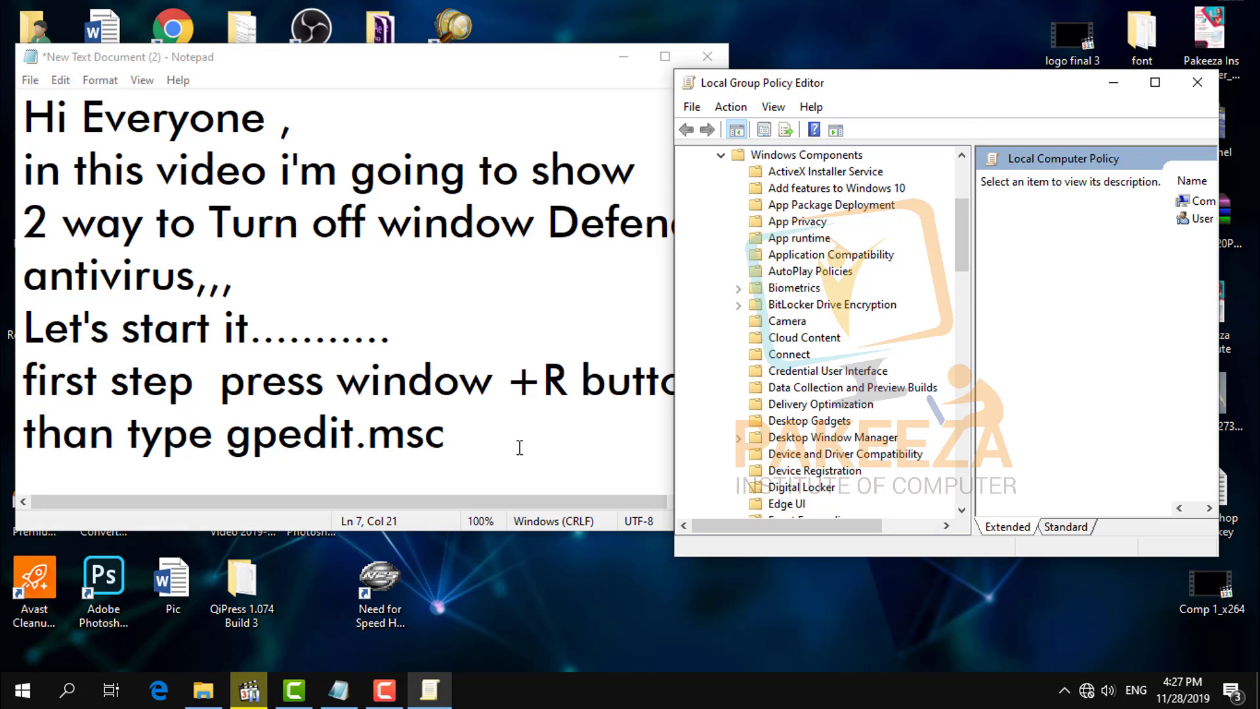
Add the instruction "here we search window defender" on a new line at the end of the note
left_click(480, 443)
key("Return")
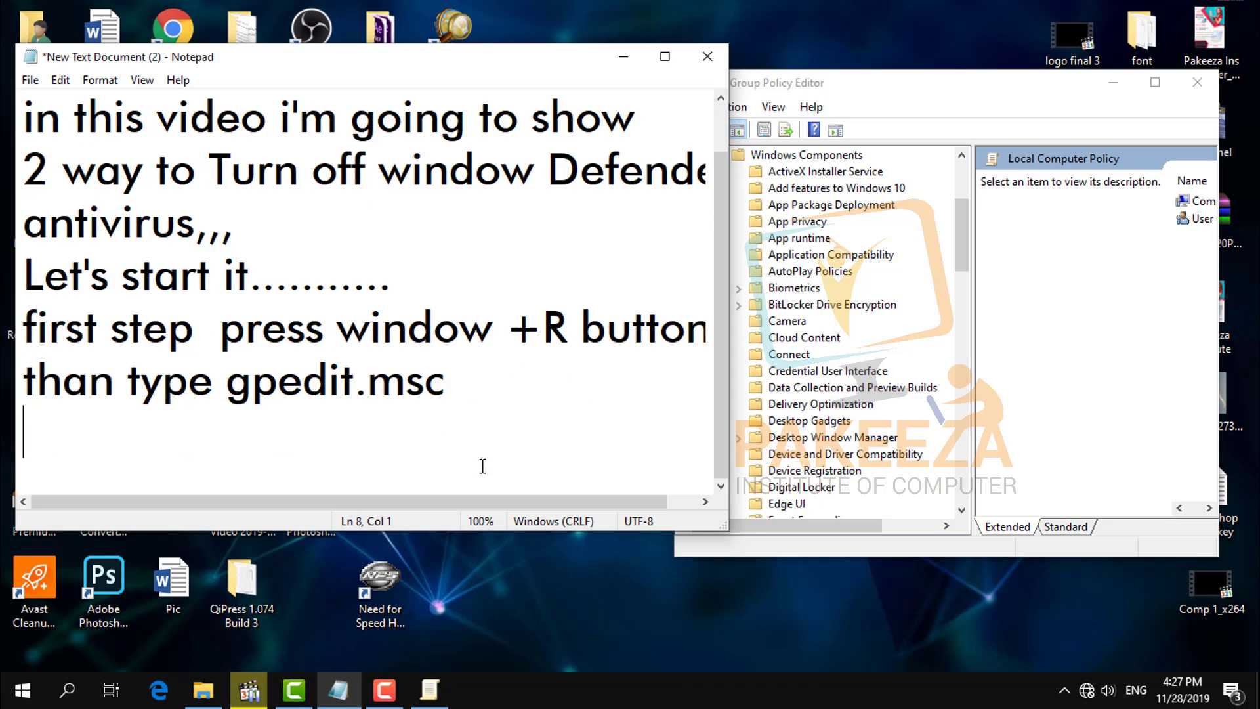
type("here")
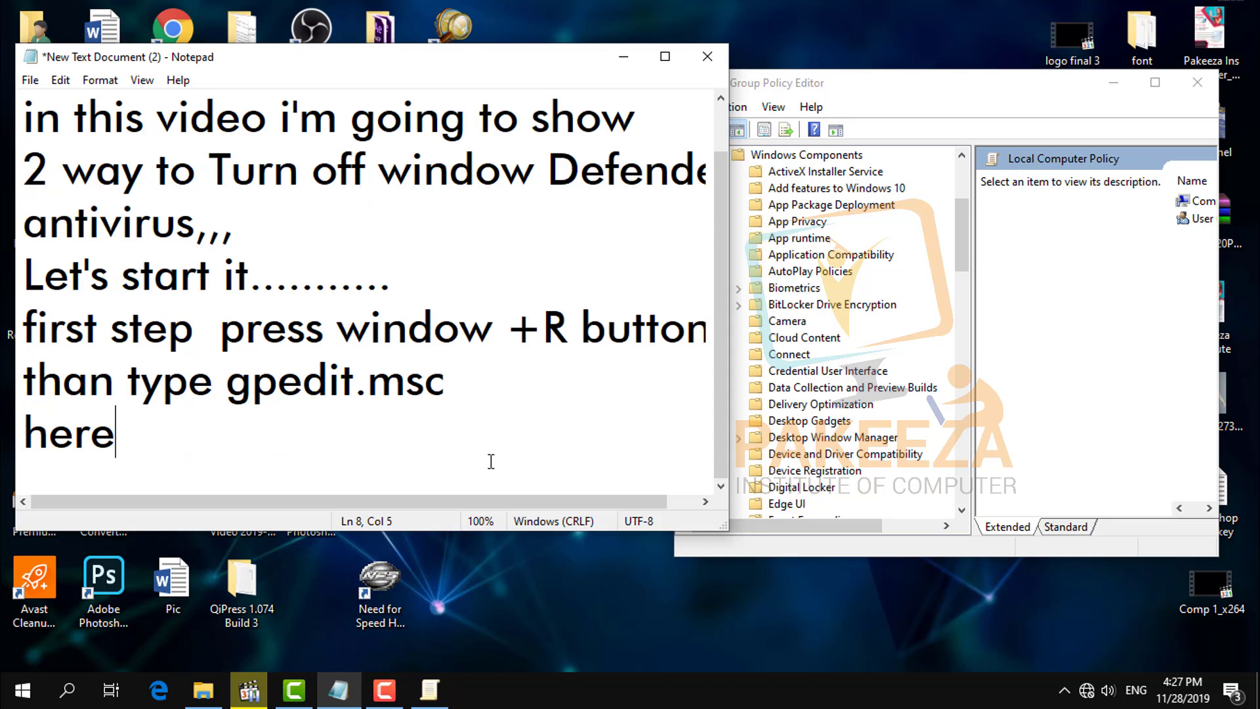
type(" we s")
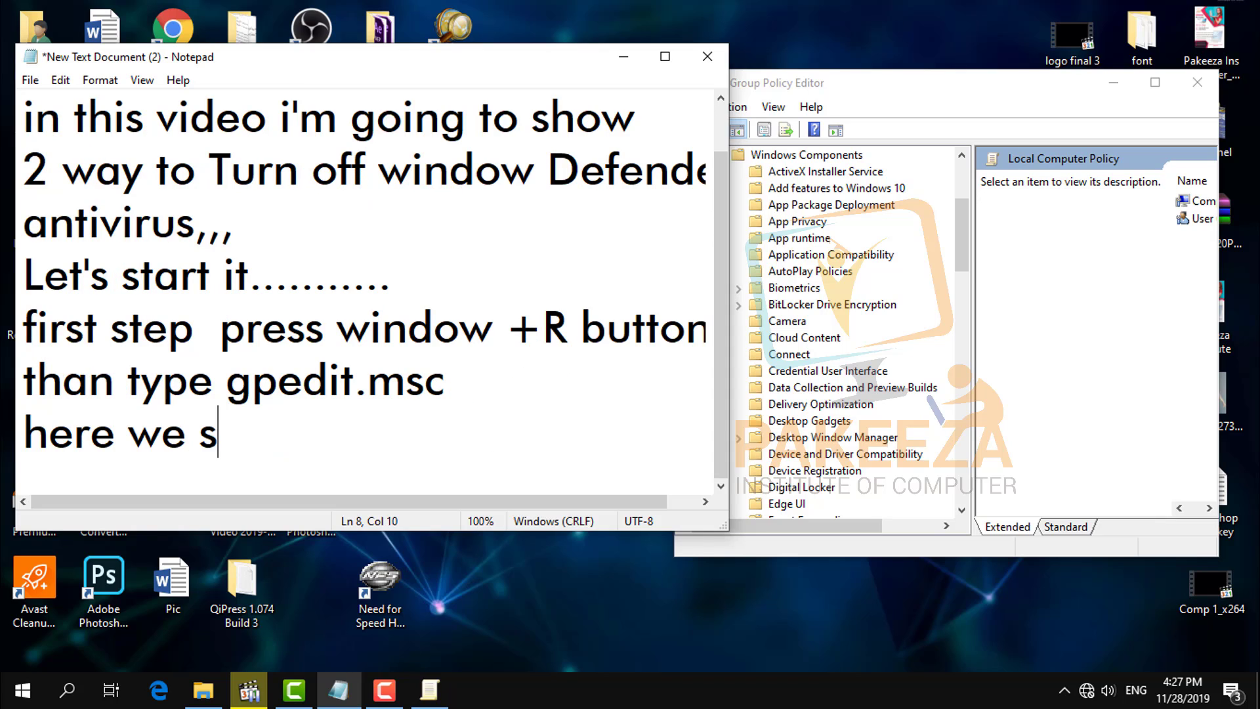
type("earch ")
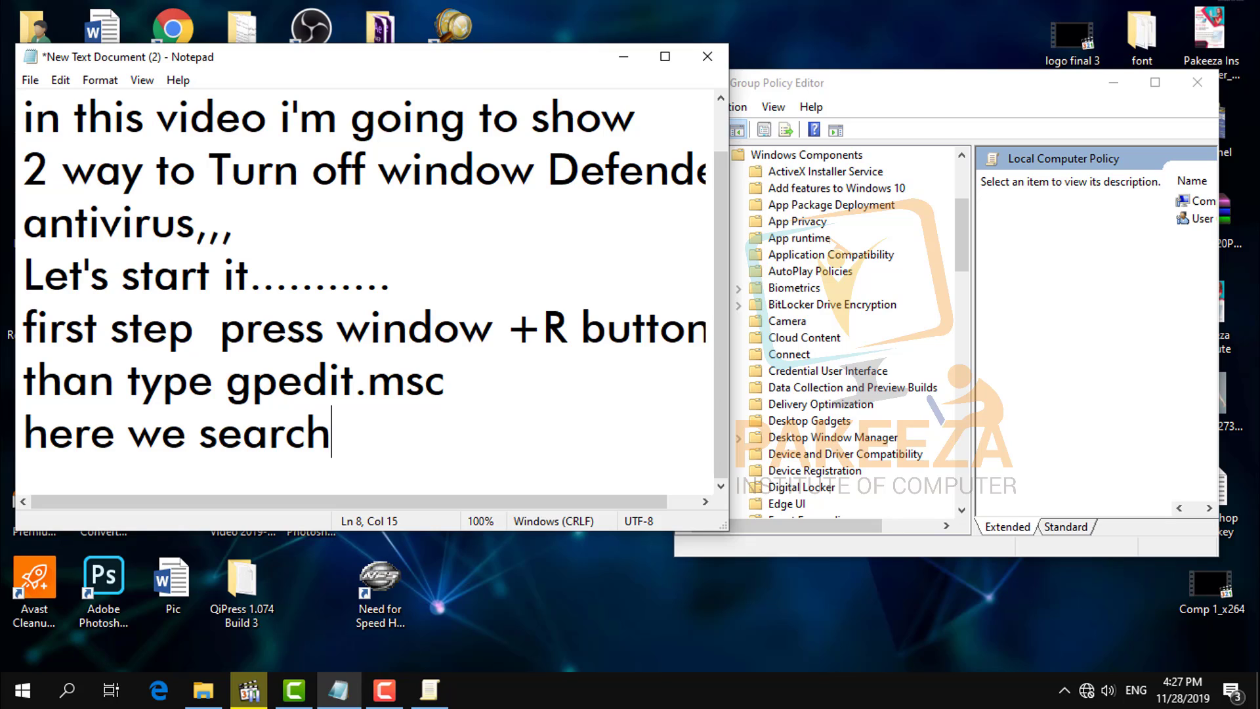
type("wi")
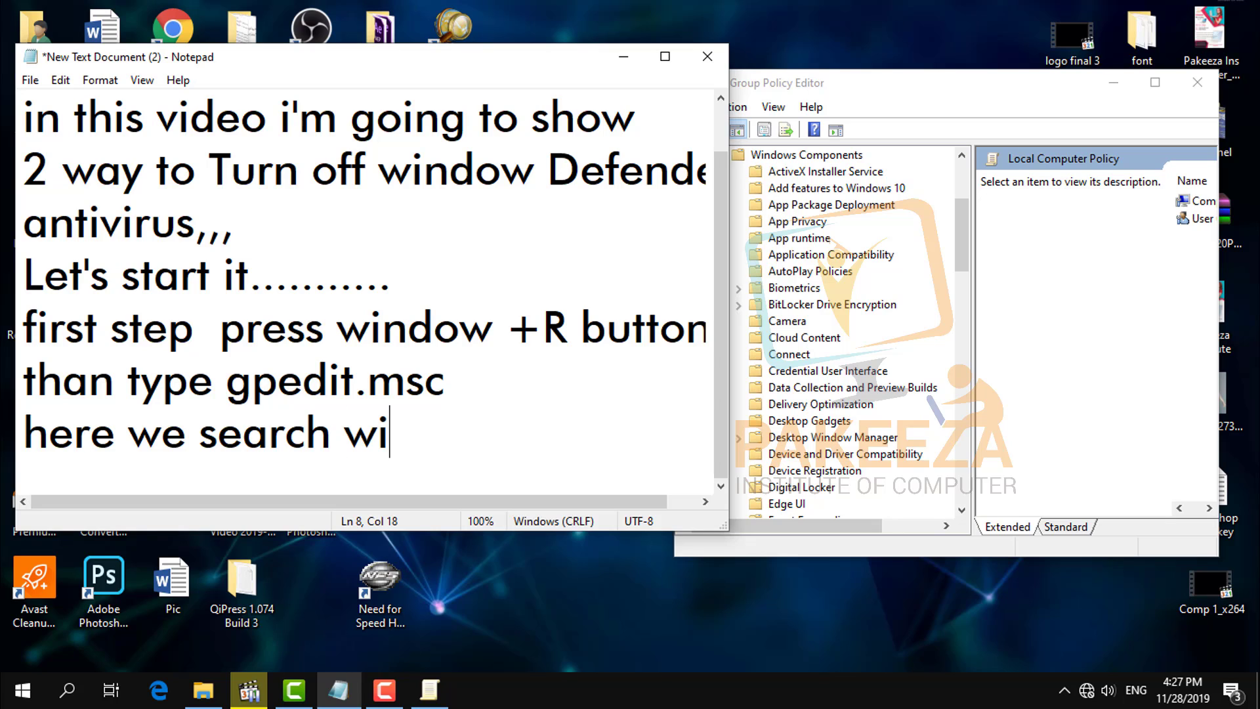
type("ndow de")
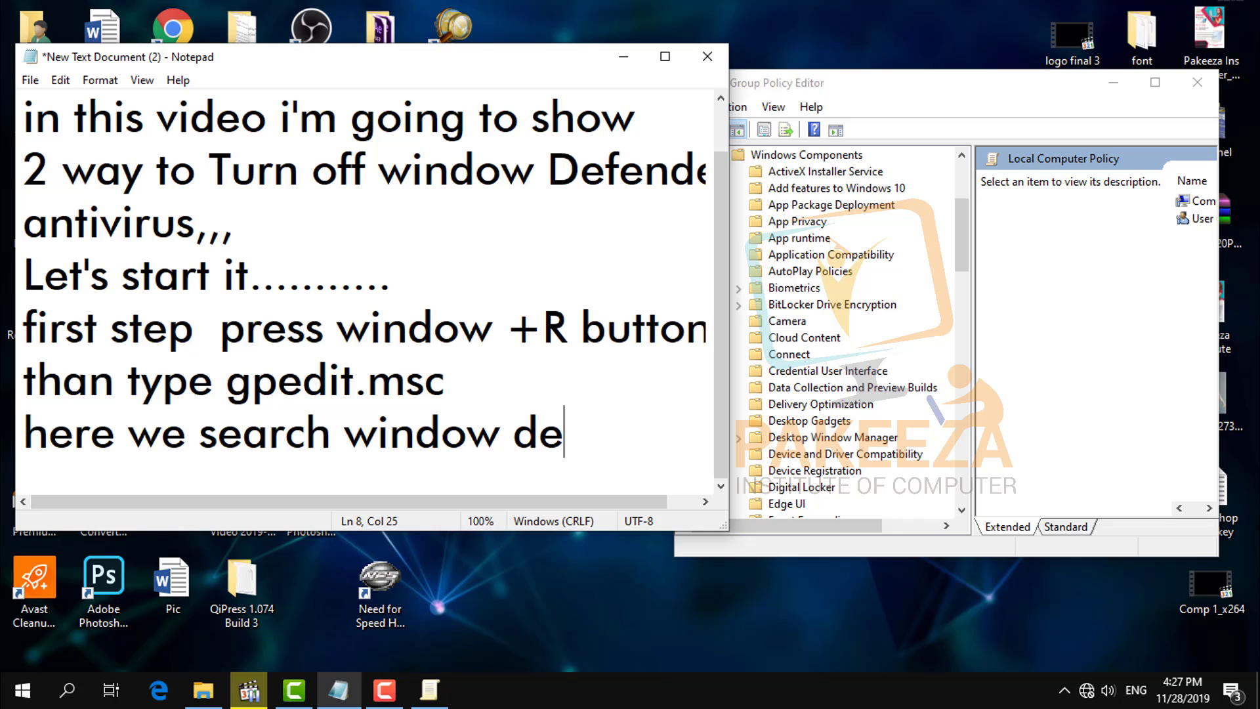
type("fender")
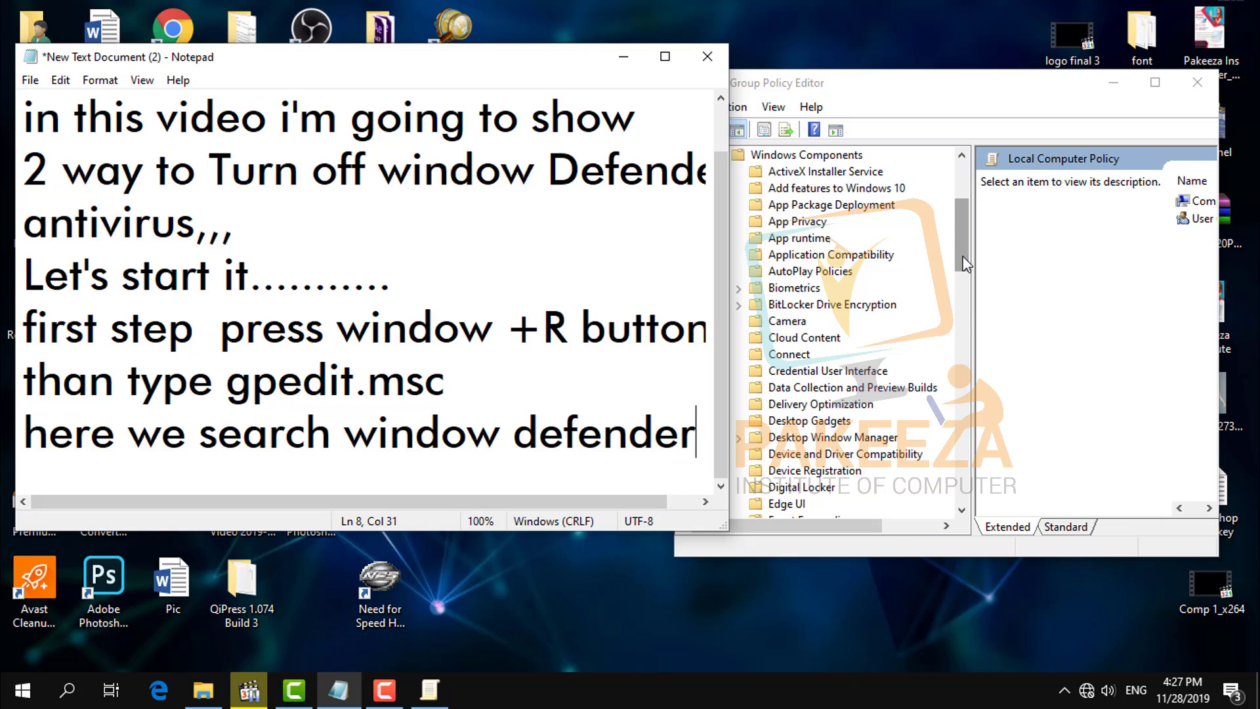
Locate the Windows Defender Antivirus folder in the policy tree and add the line "click on it" to the note
left_click_drag(963, 261, 963, 418)
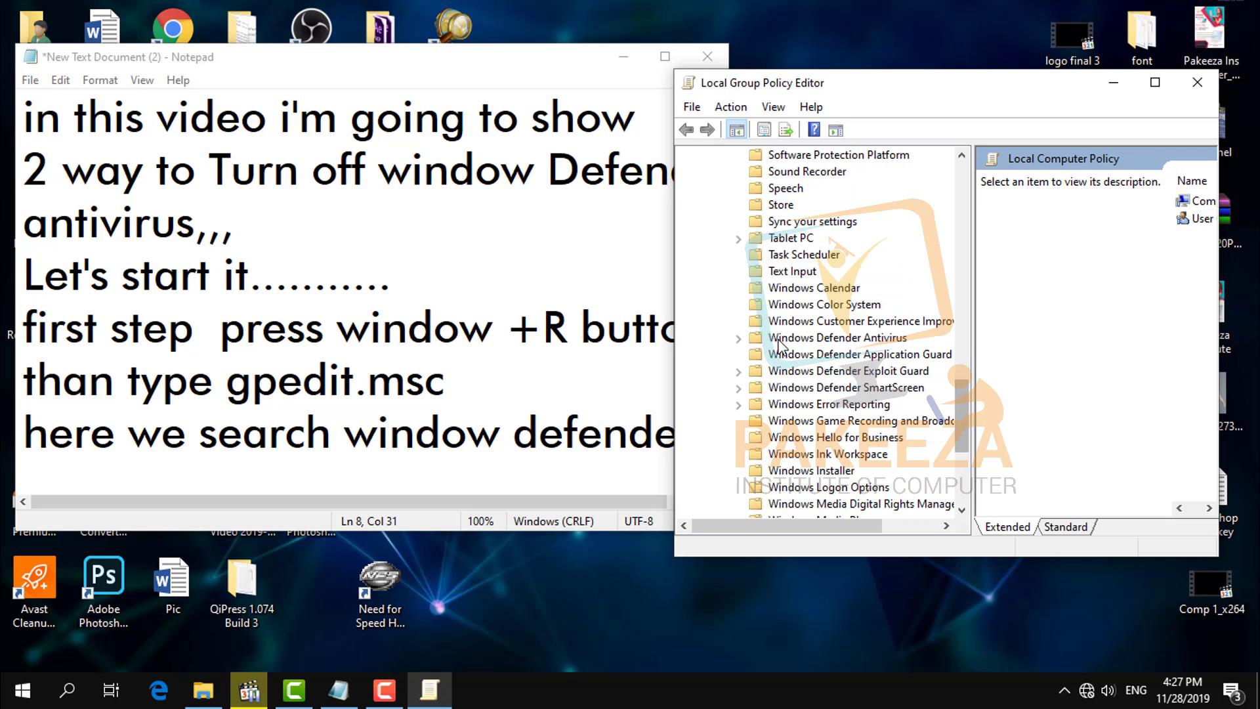
left_click(667, 454)
left_click(697, 441)
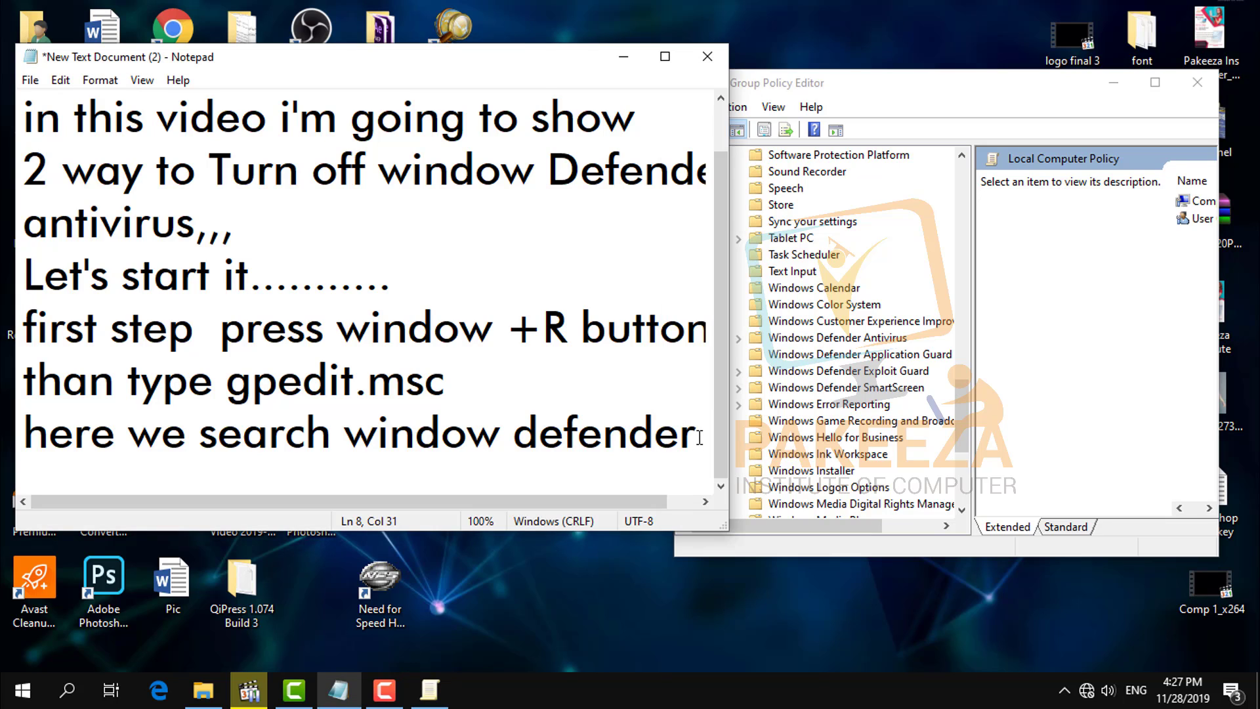
key("Return")
type("cl")
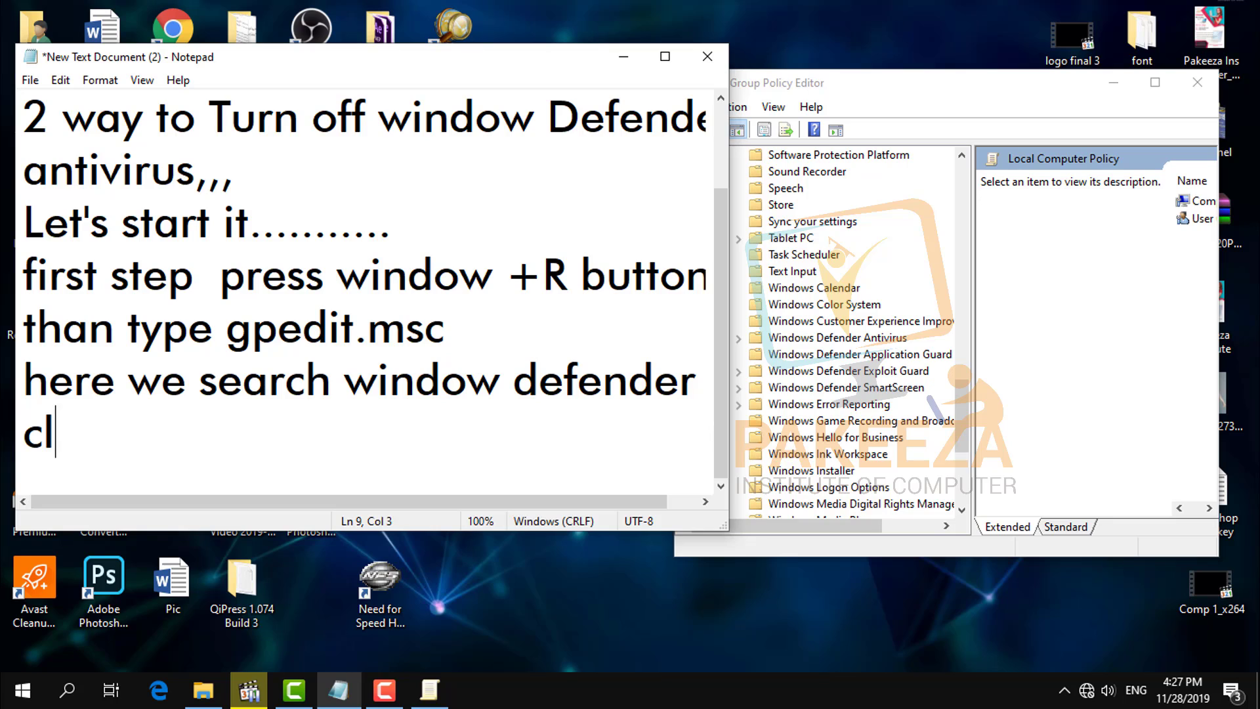
type("ick on ")
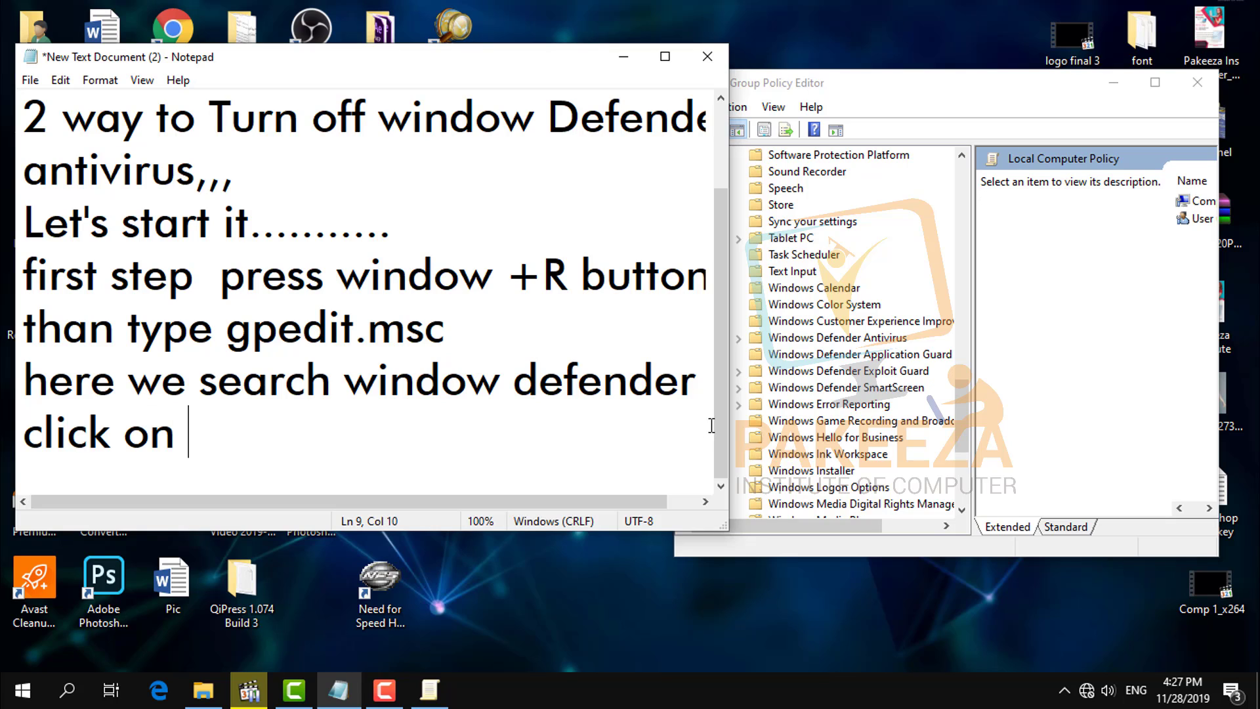
type("it")
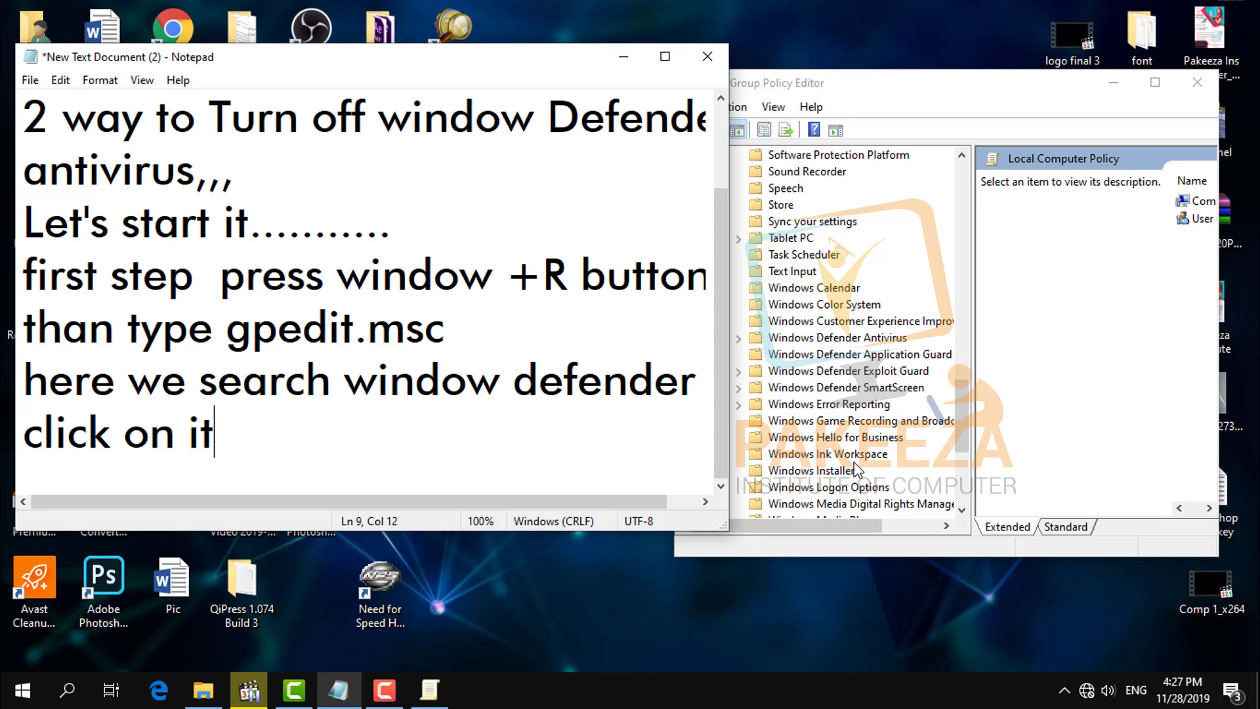
Open the Windows Defender Antivirus folder and enlarge its settings list to bring the Turn off Windows Defender Antivirus policy into view
left_click(829, 338)
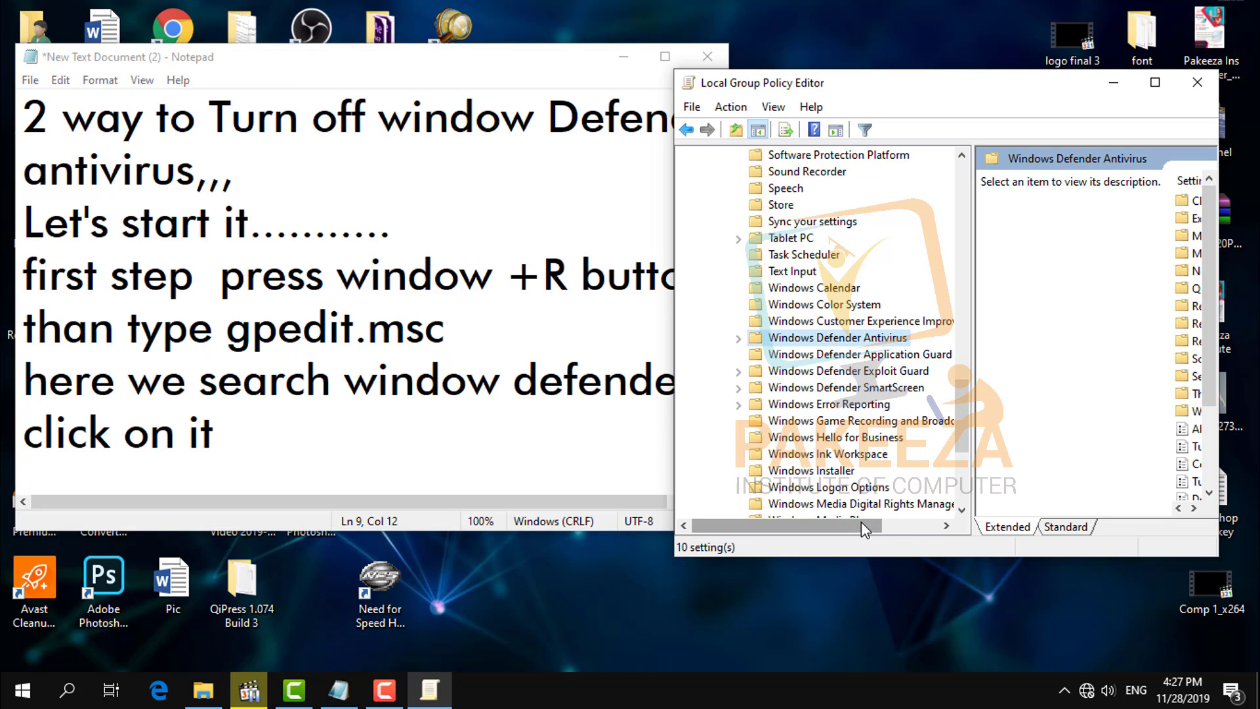
left_click_drag(861, 522, 901, 523)
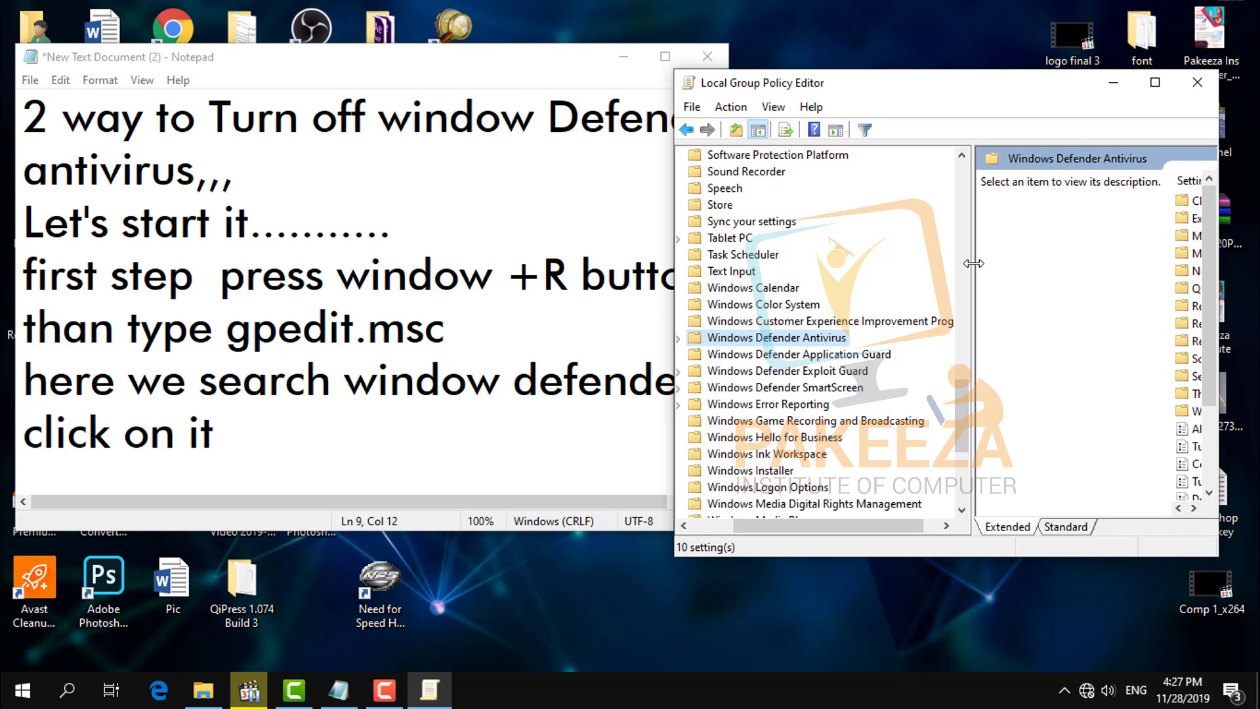
left_click_drag(970, 265, 766, 264)
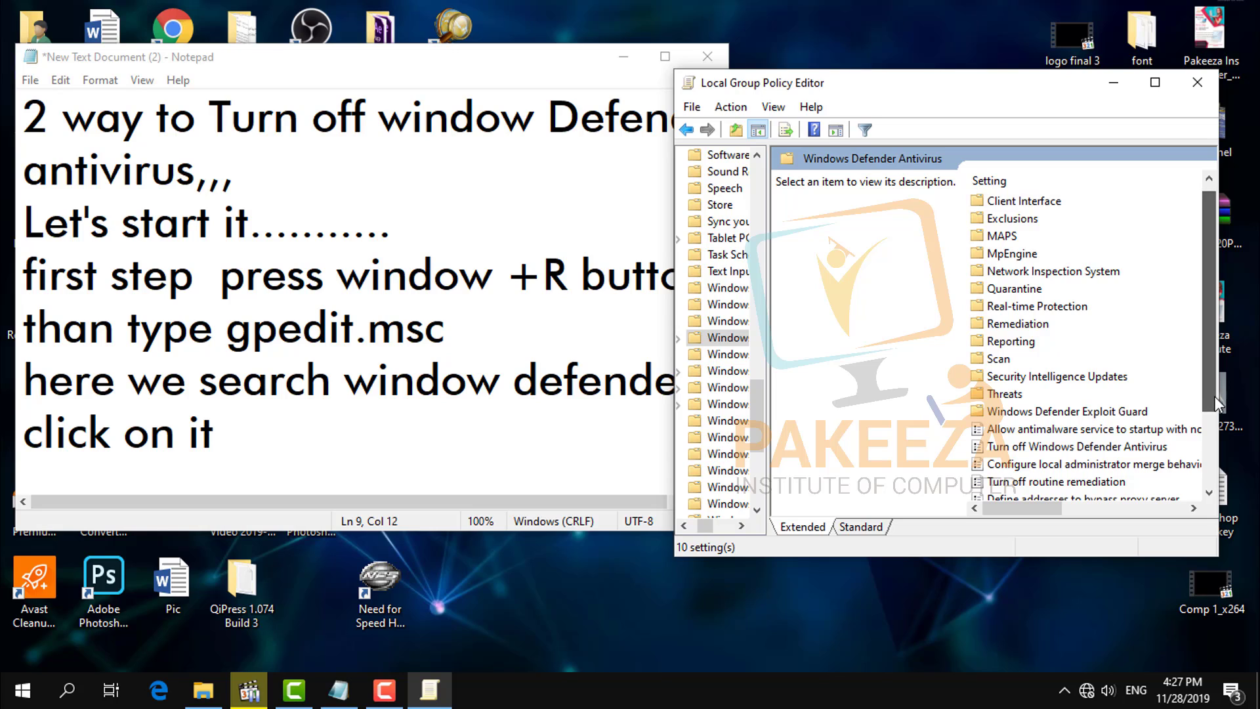
left_click_drag(1214, 395, 1215, 417)
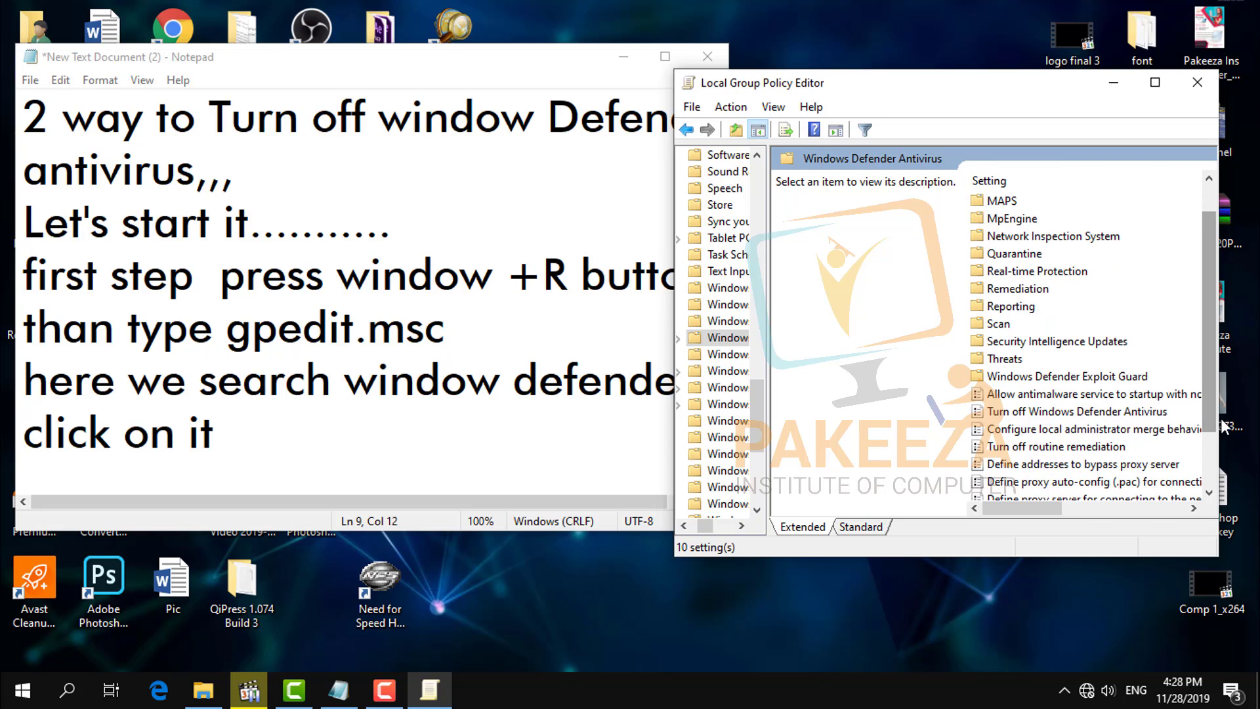
Add the instruction "than right side window" on a new line at the end of the note
left_click(333, 434)
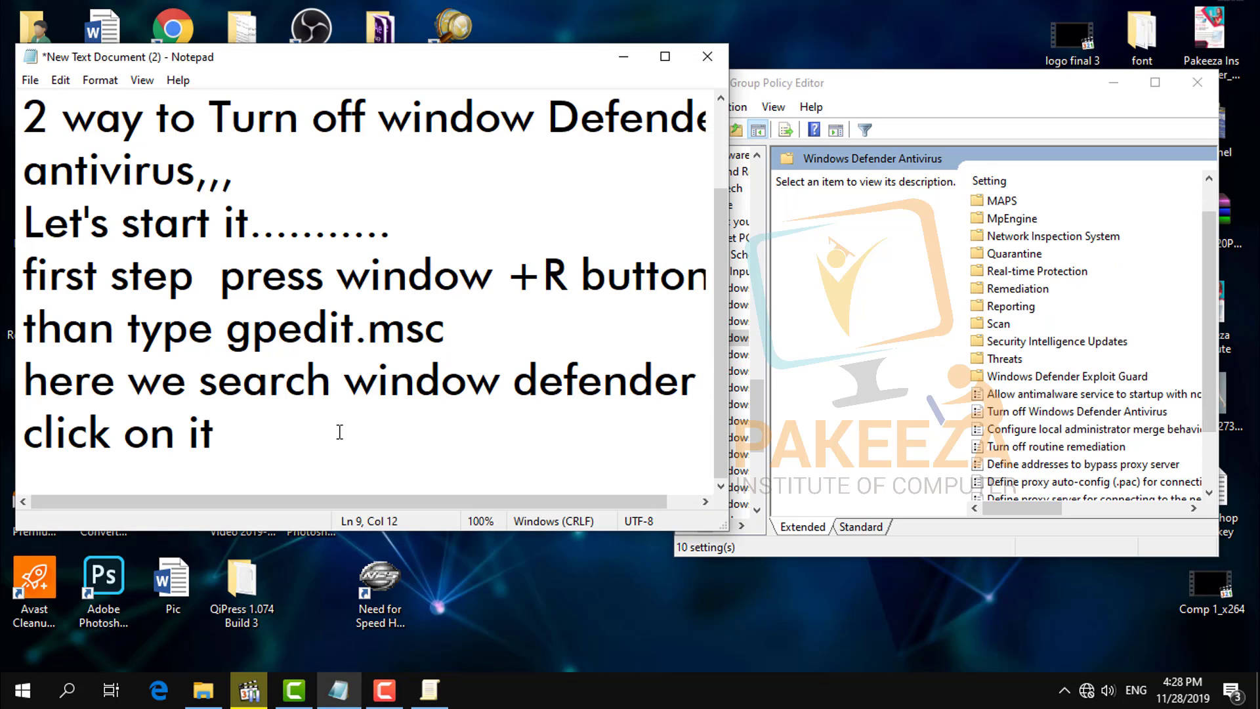
key("Return")
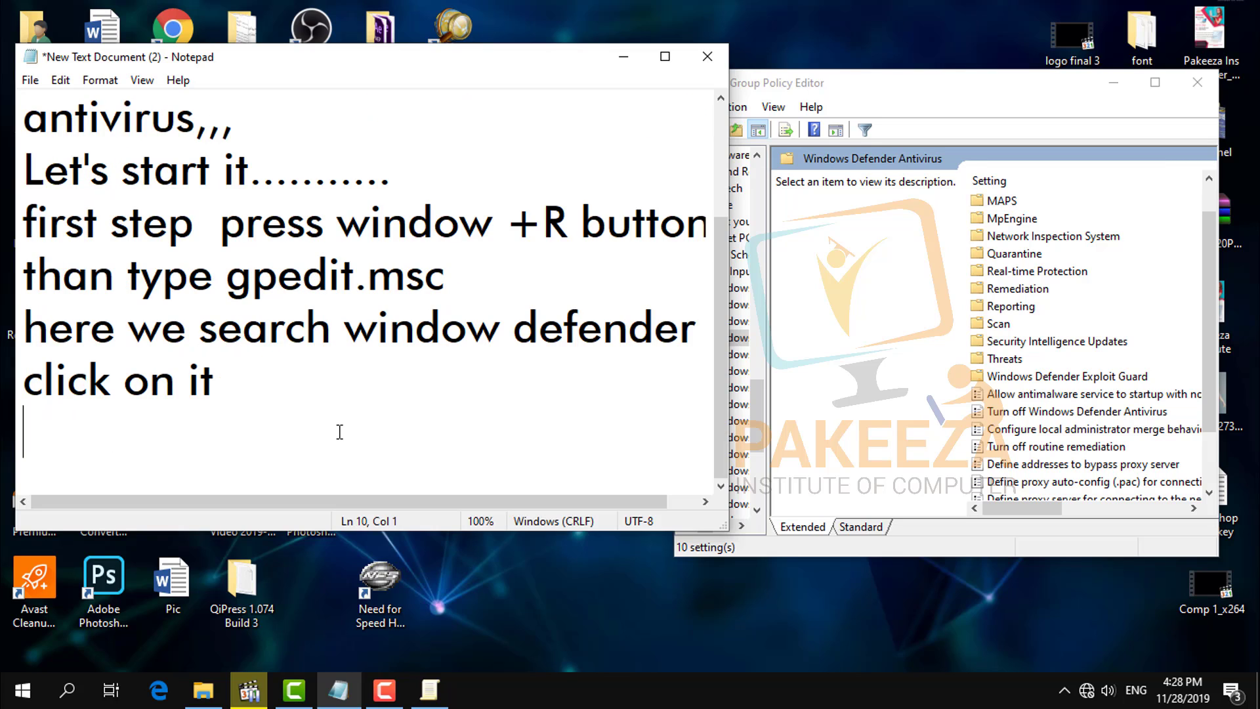
type("tha")
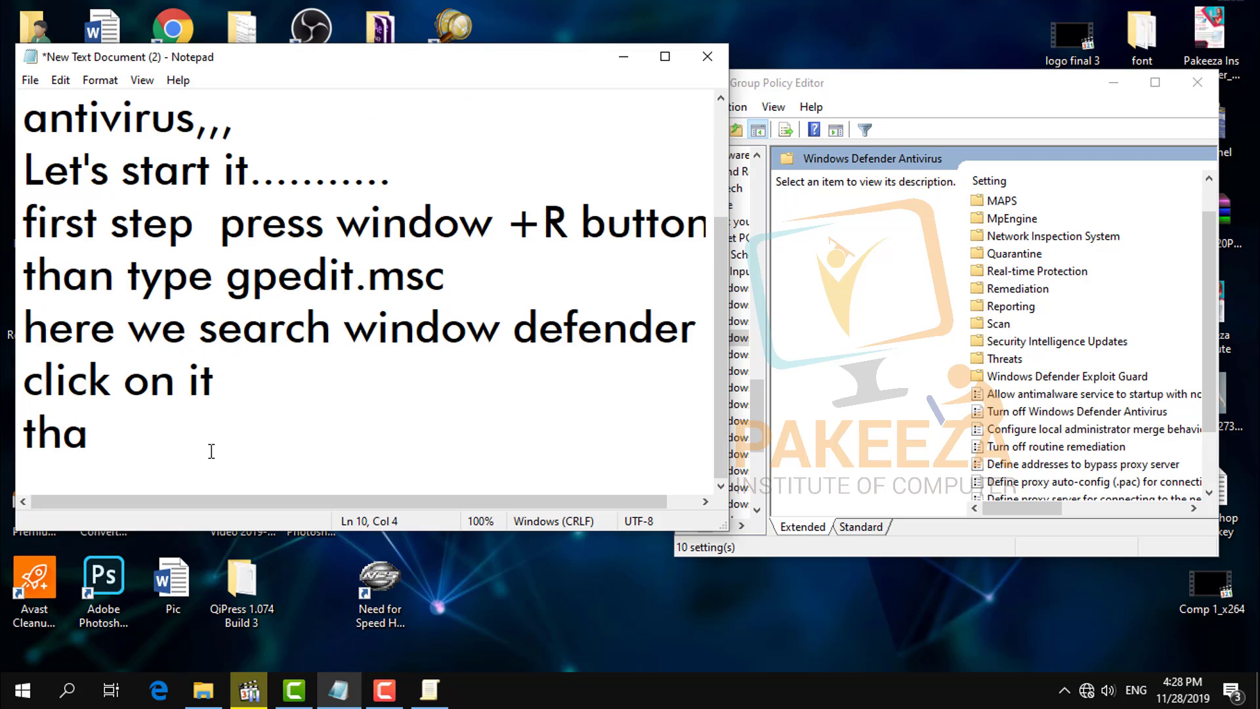
type("n ri")
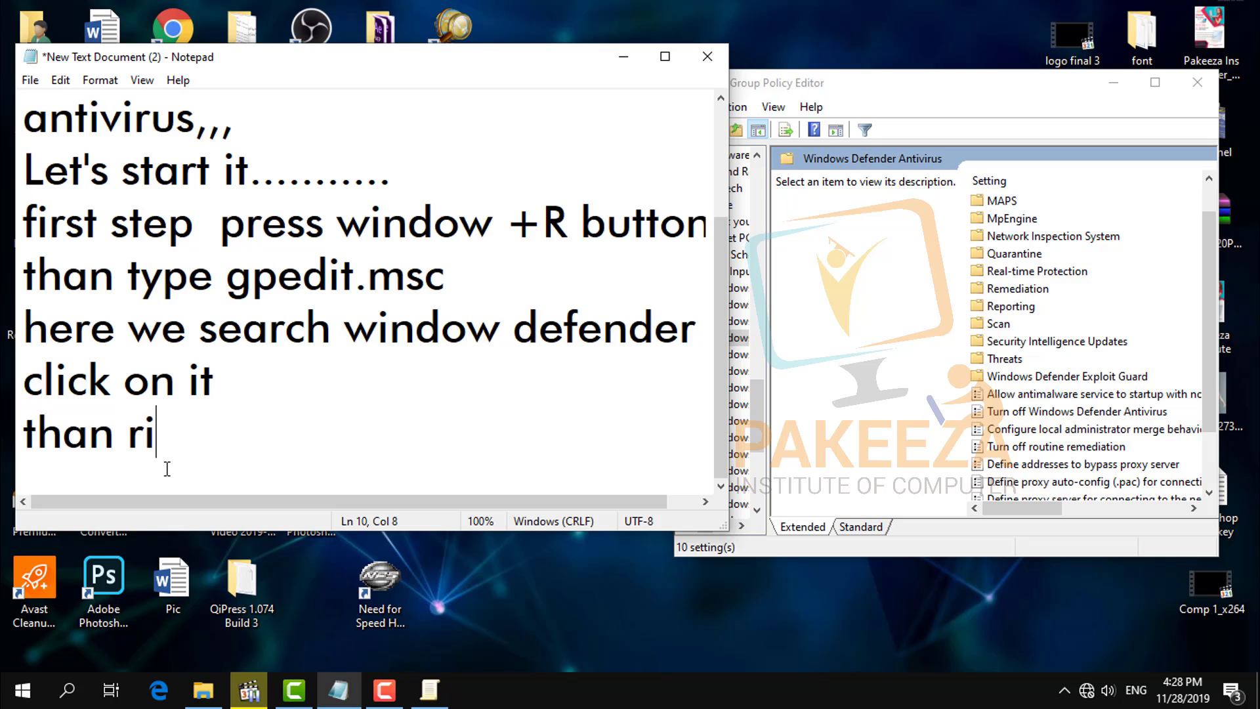
type("ght sid")
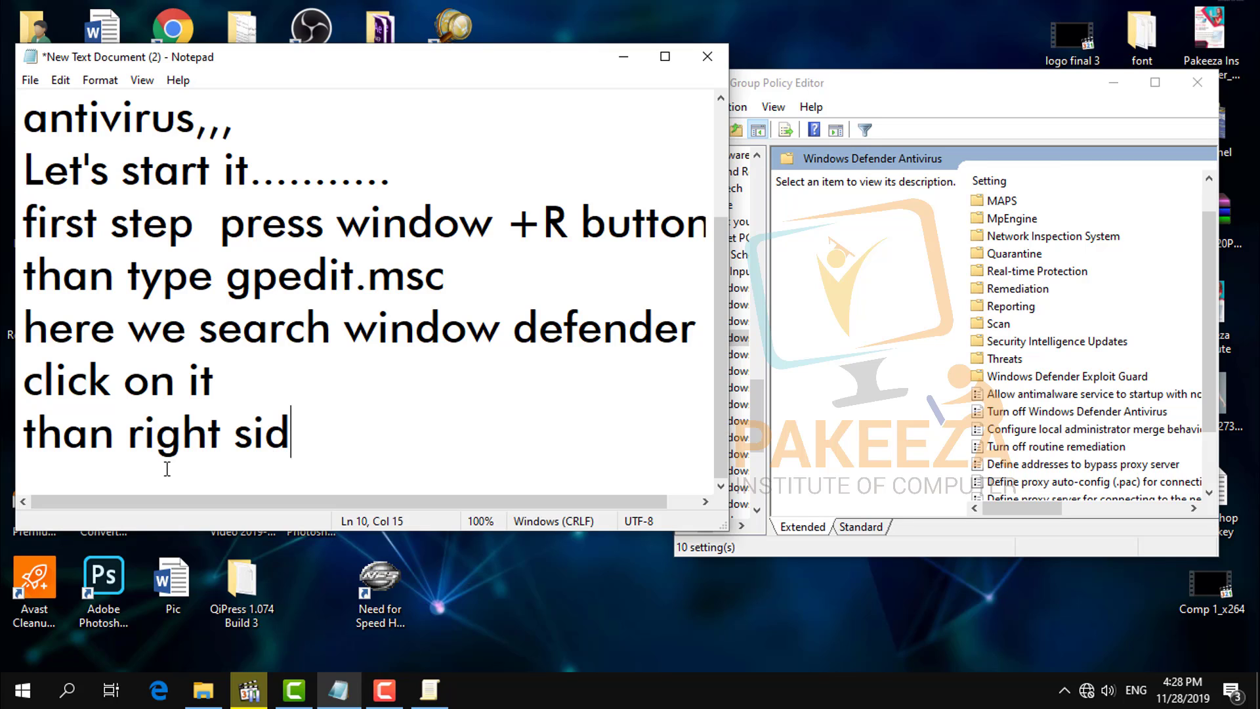
type("e win")
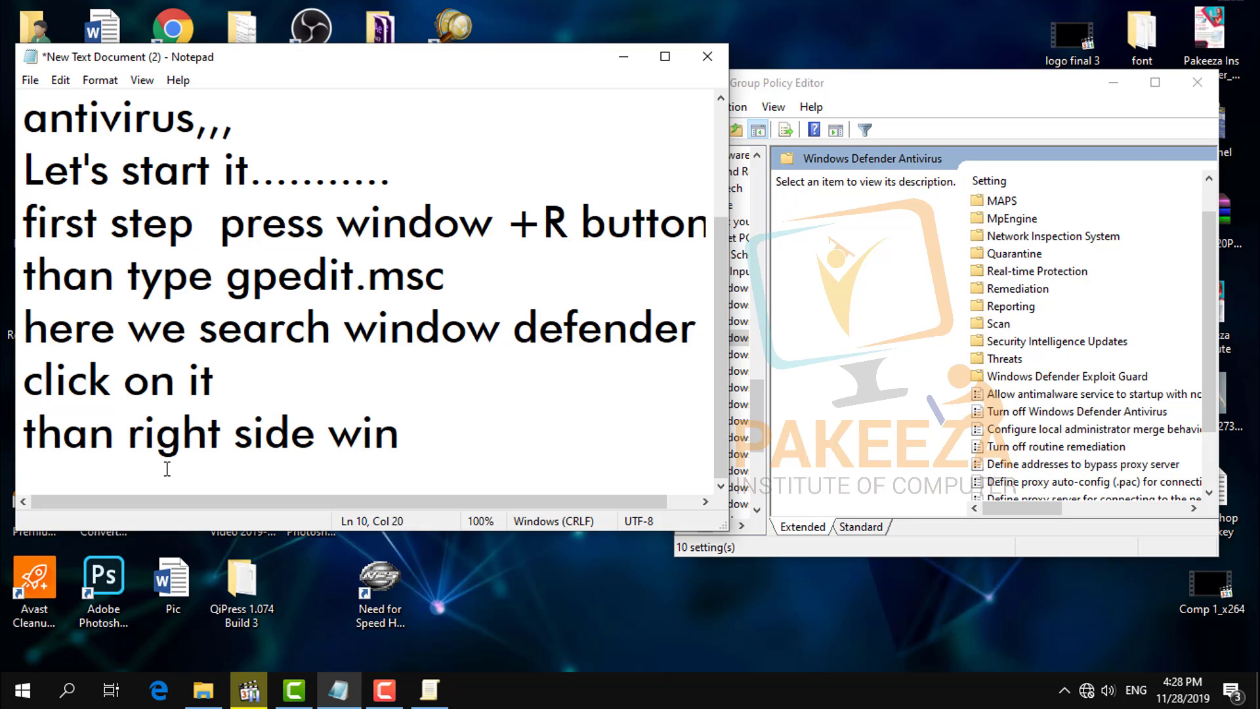
type("ow")
key("BackSpace")
key("BackSpace")
key("BackSpace")
key("BackSpace")
type("ndow")
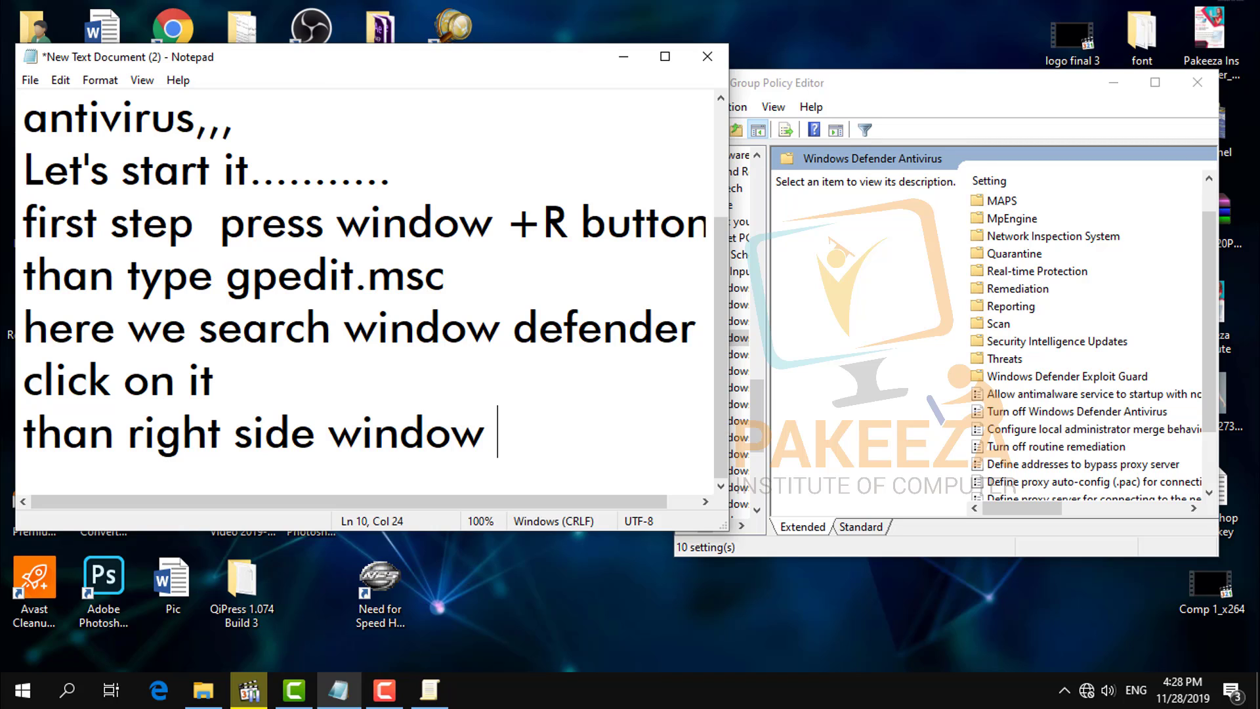
Add the line "click on window defender turn off" below the last instruction in the note
key("Return")
type("cl")
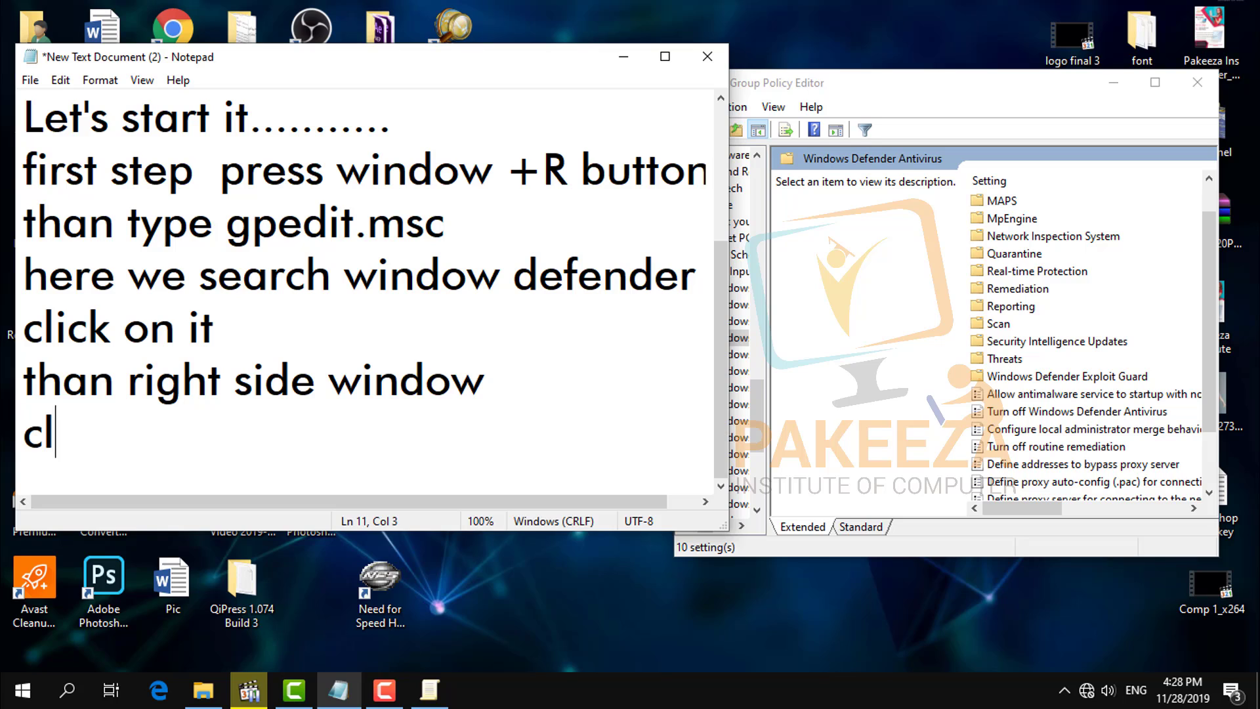
type("ick on ")
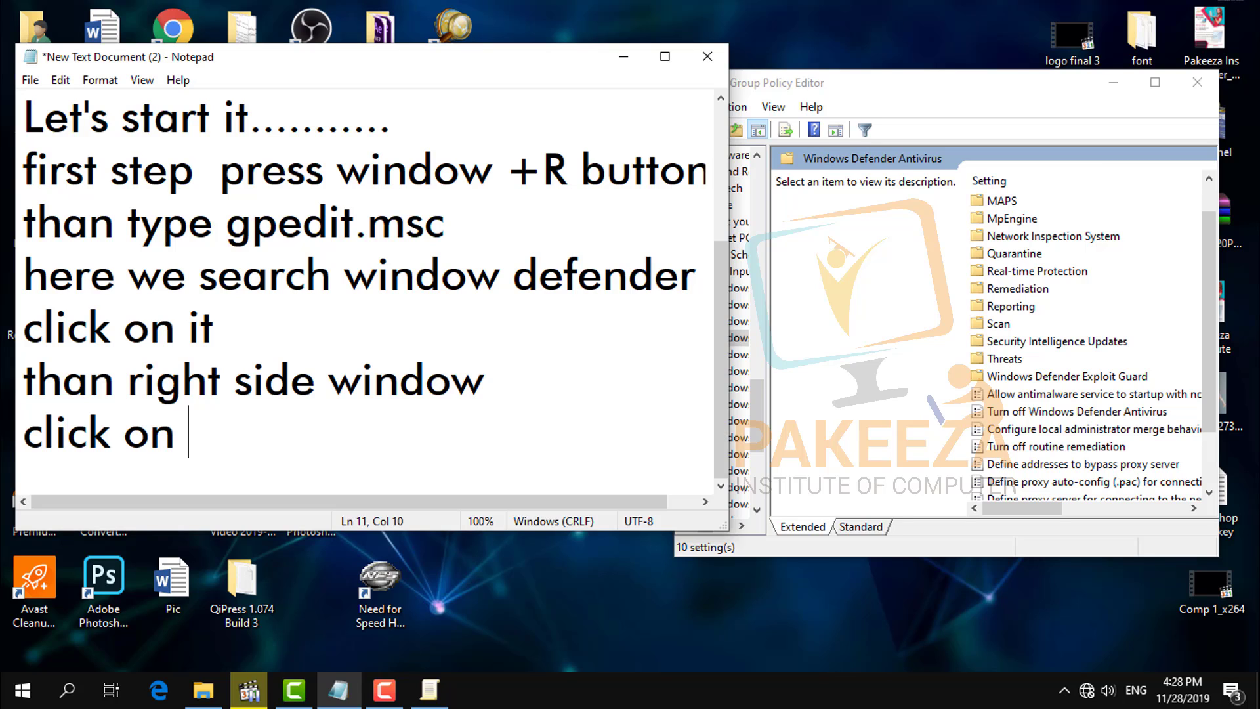
type("window ")
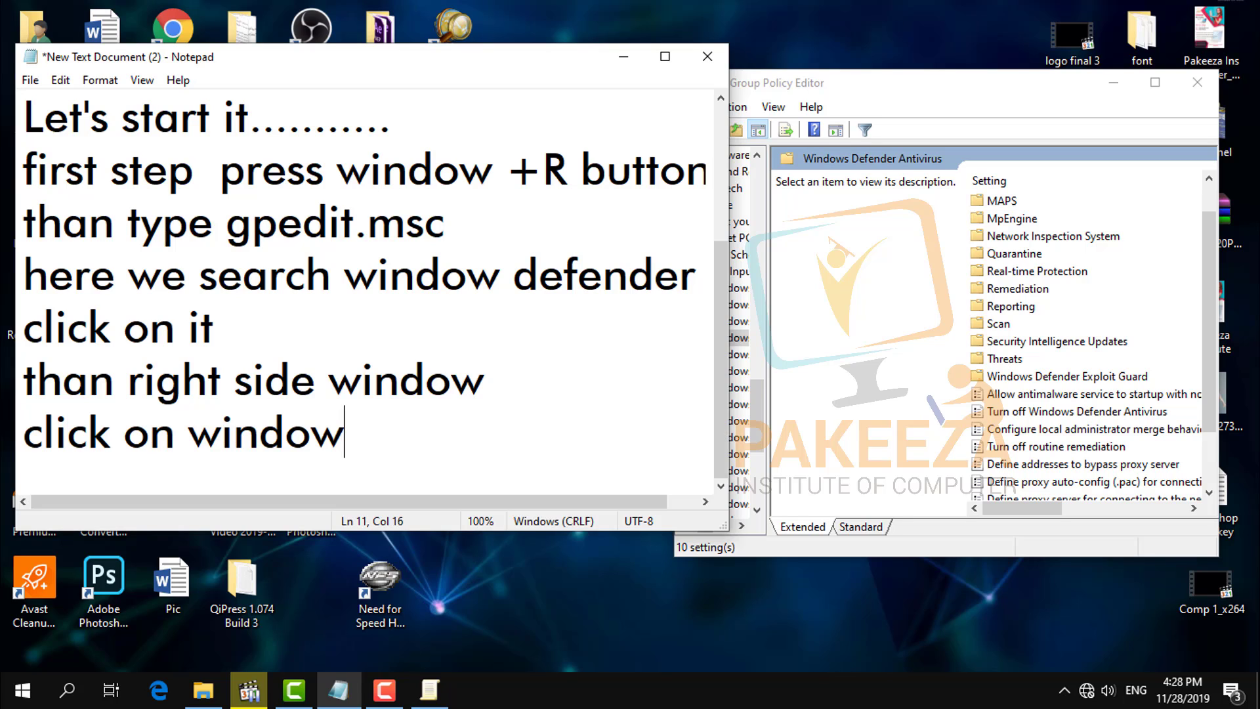
type("defender")
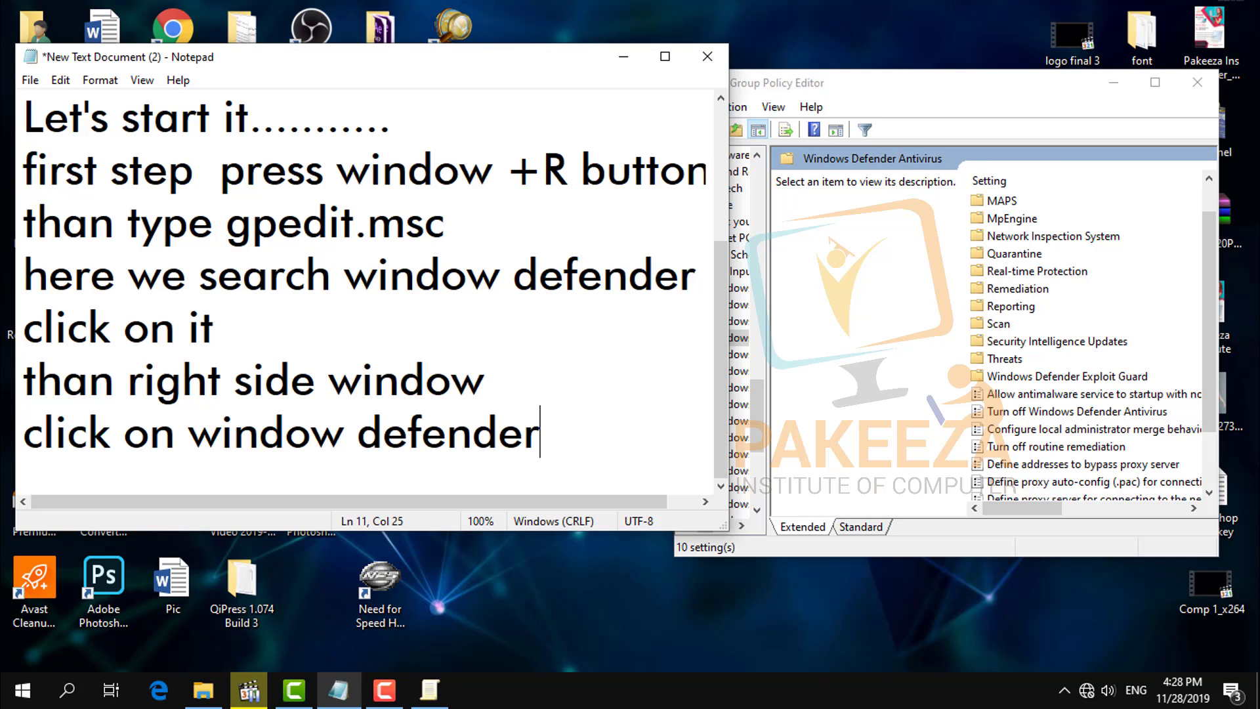
type("t")
key("BackSpace")
type("turn off")
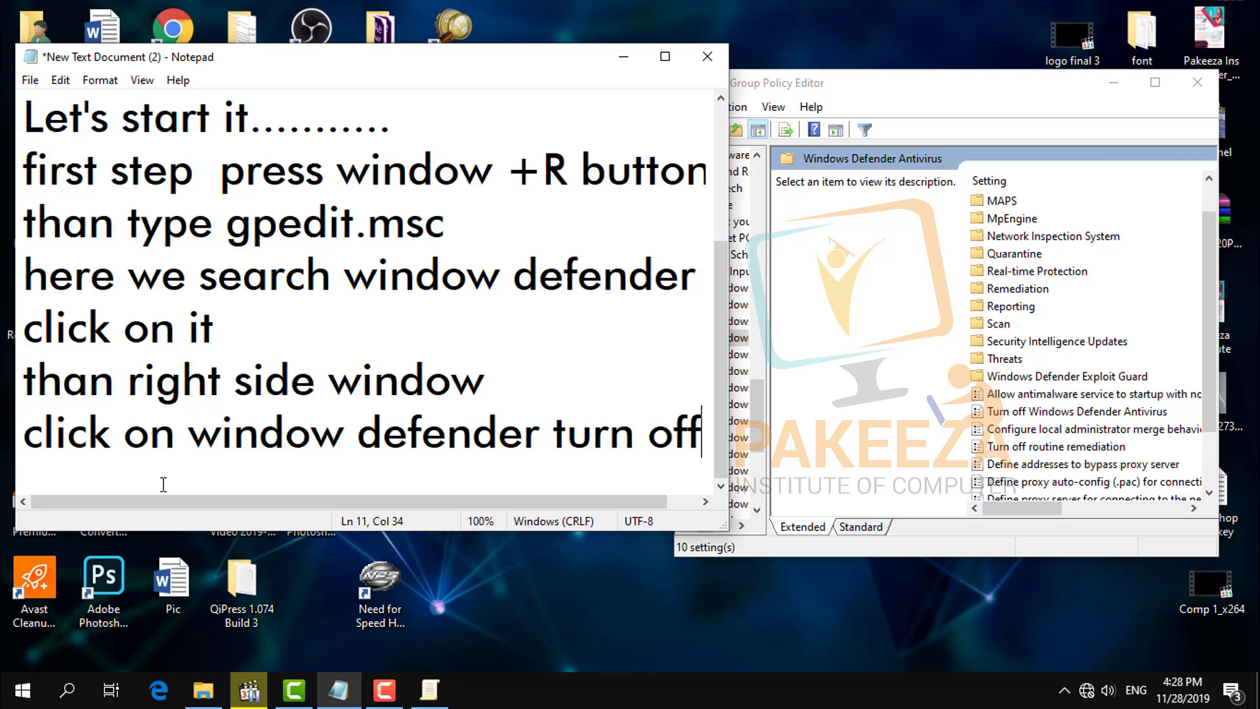
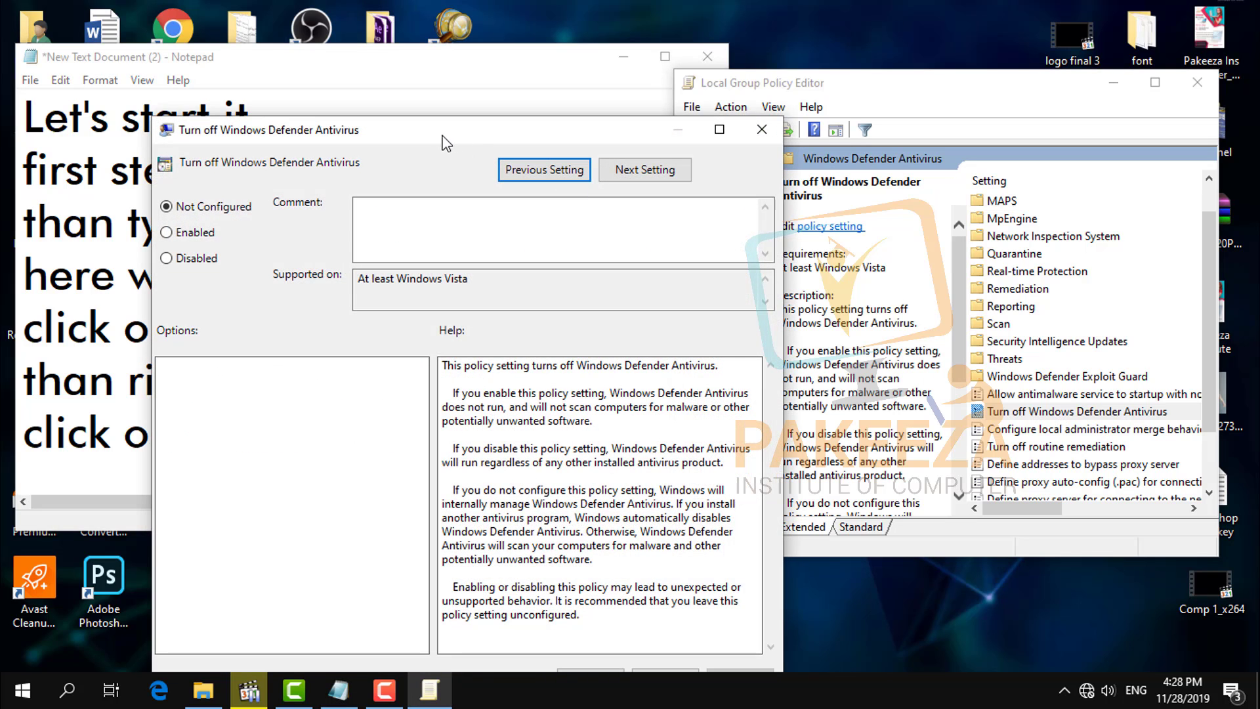
Set the Turn off Windows Defender Antivirus policy to Disabled, apply it, and close the policy's settings
left_click_drag(447, 134, 930, 92)
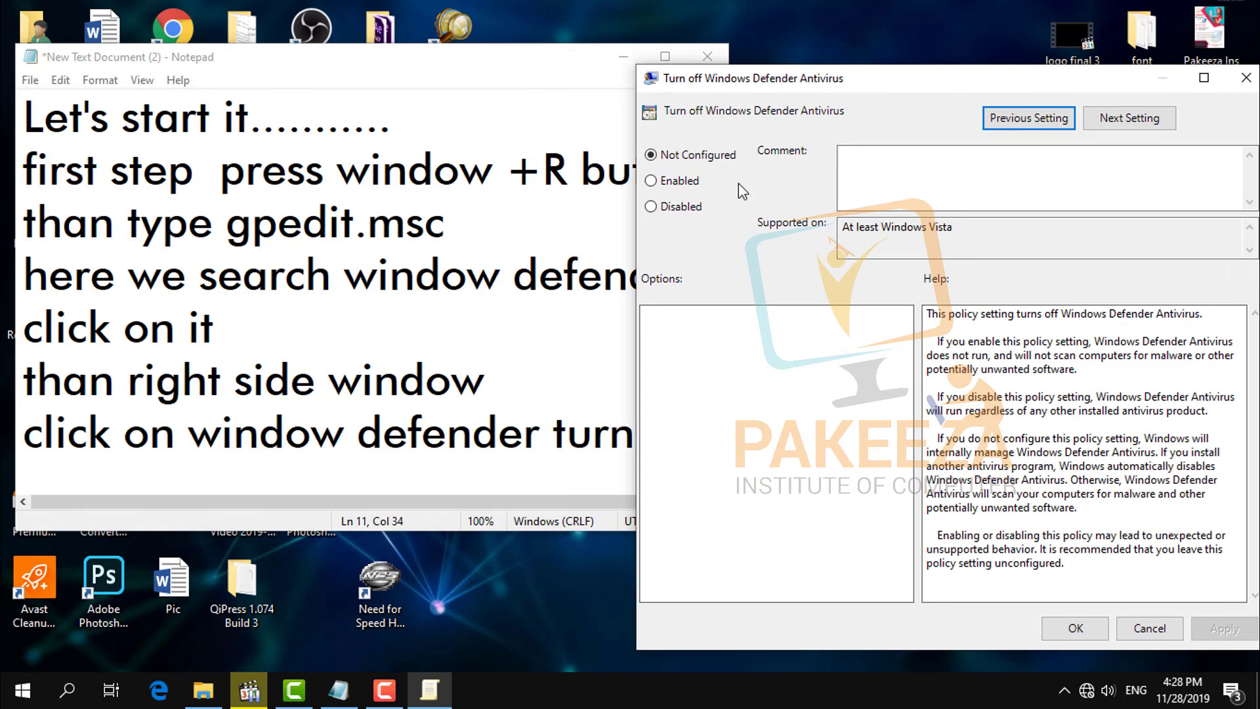
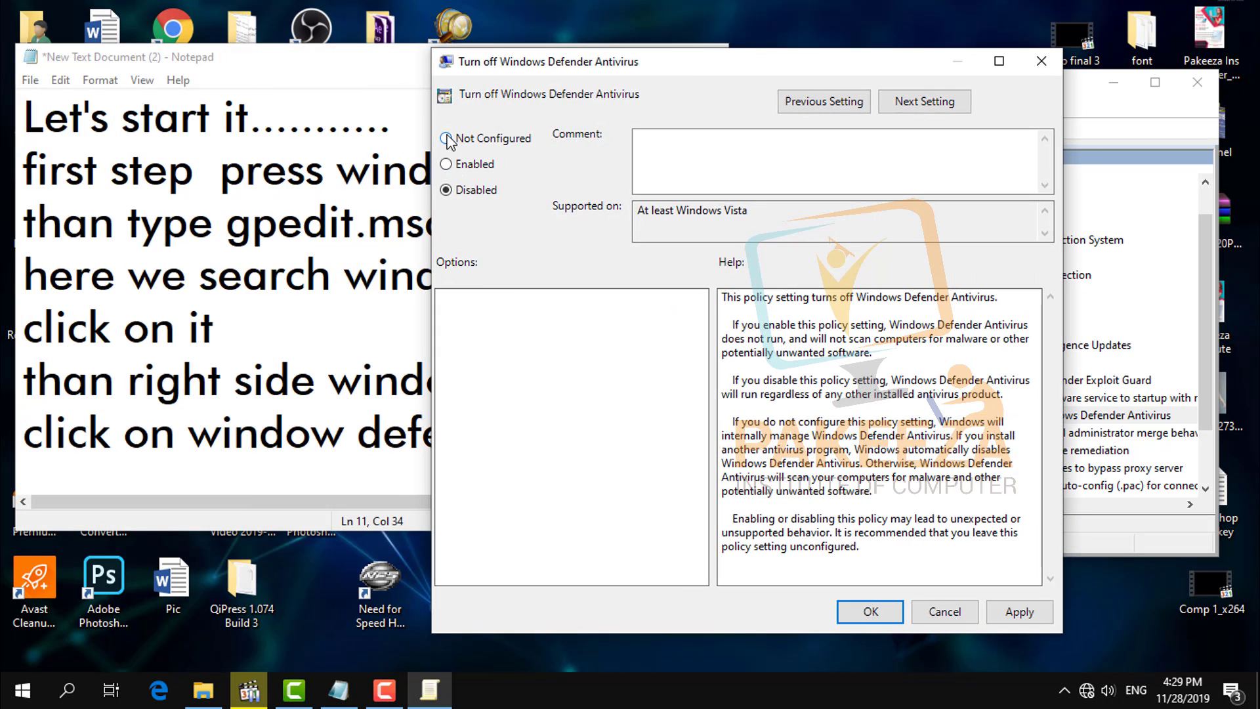
left_click(1019, 612)
left_click(869, 608)
Add two empty lines after the note's last instruction and close the Local Group Policy Editor, moving the note toward the middle of the desktop
left_click(580, 460)
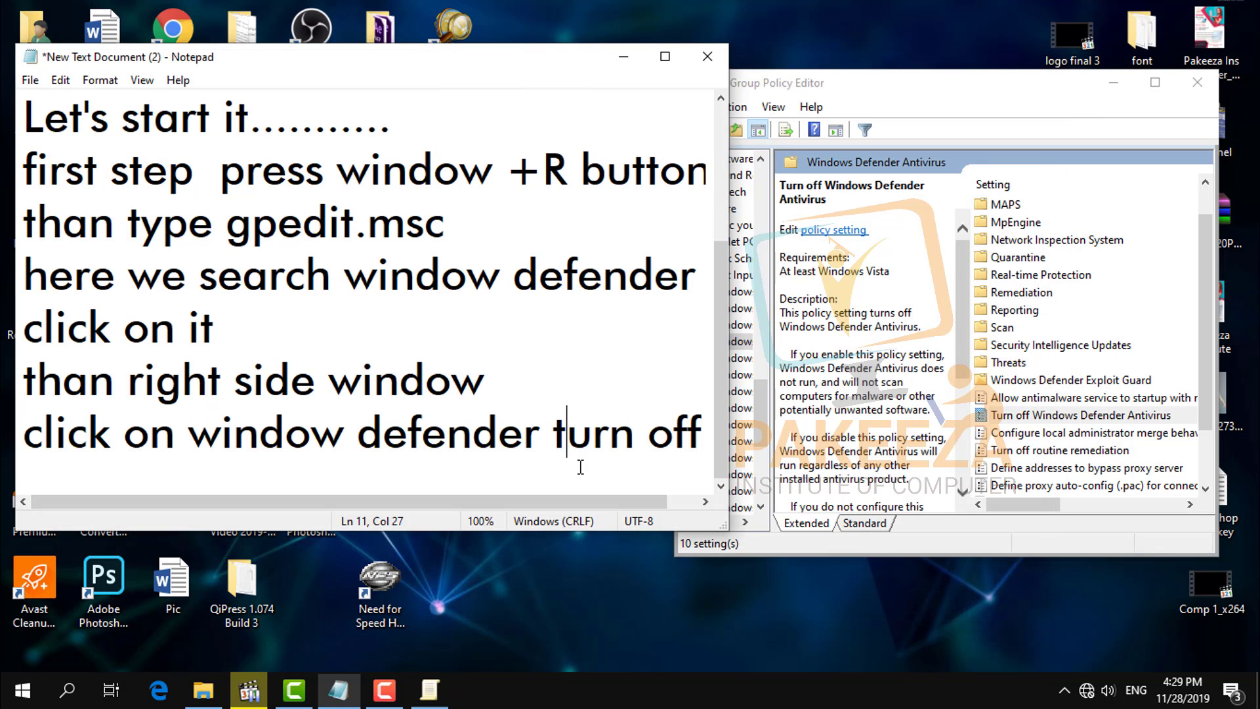
key("Return")
key("Return")
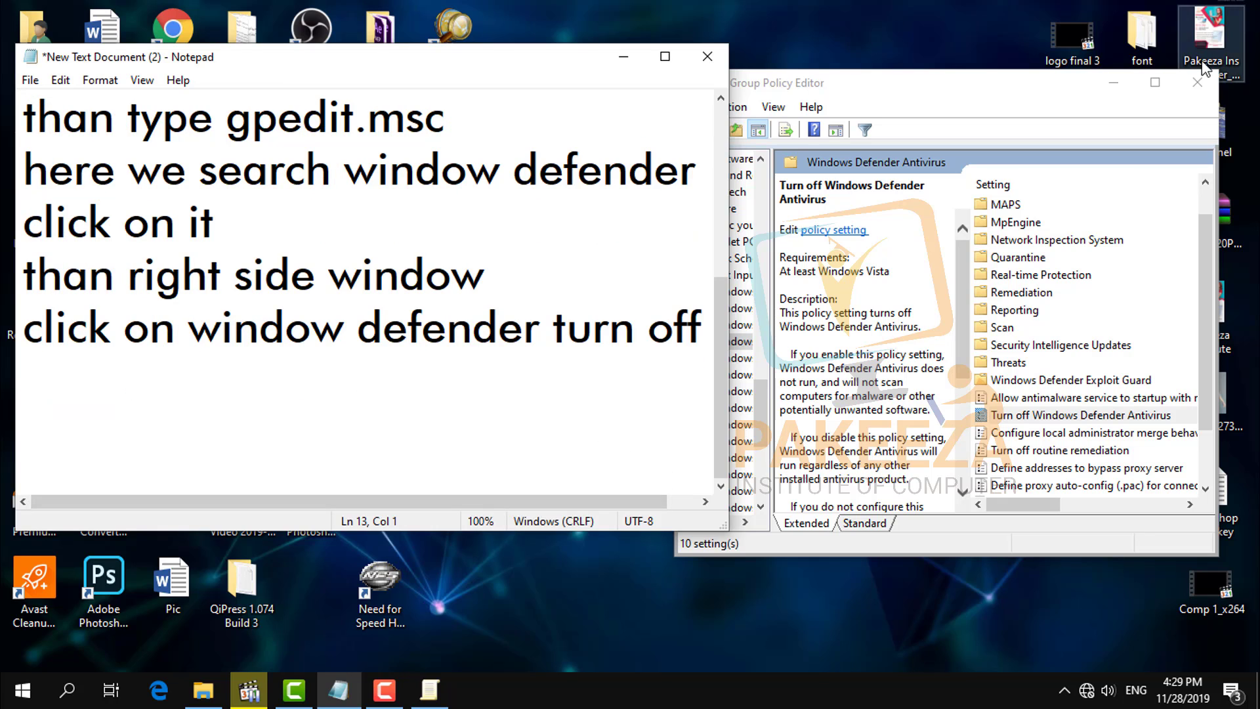
left_click(1199, 80)
left_click_drag(452, 68, 878, 128)
Write "this is first step to turn off window defender" below the last instruction in the note, putting "defender" on its own line
left_click(479, 453)
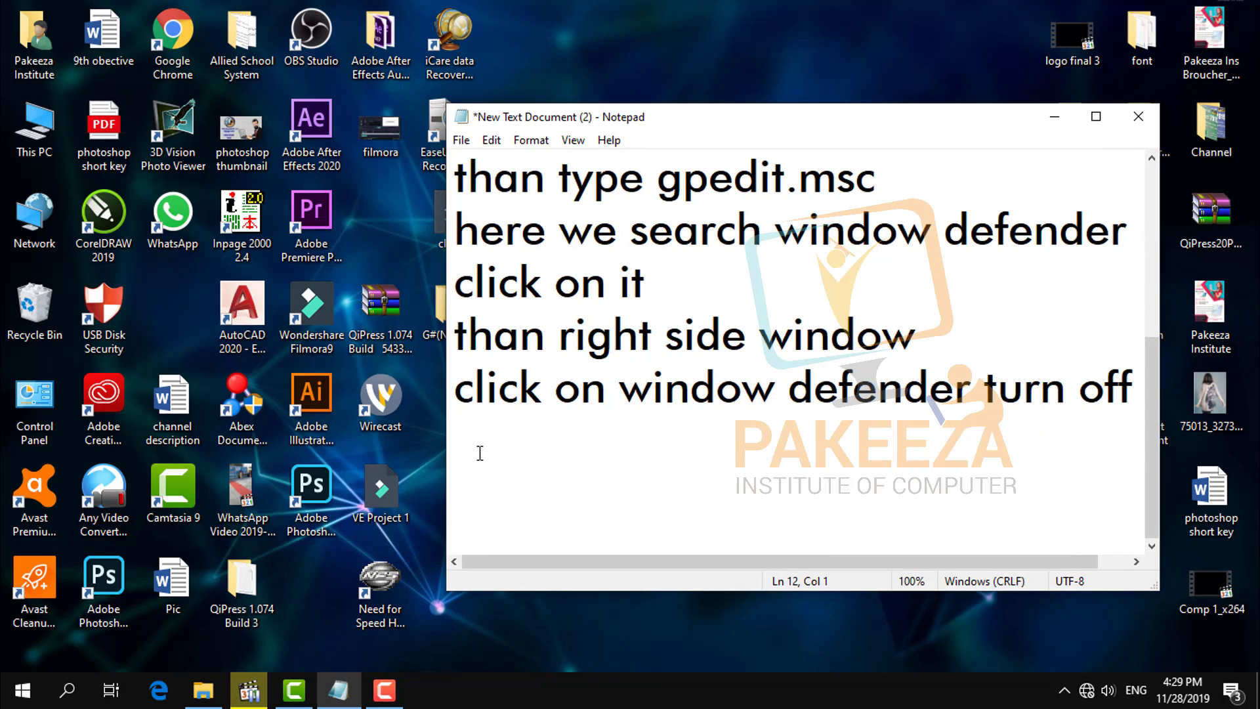
type("this ")
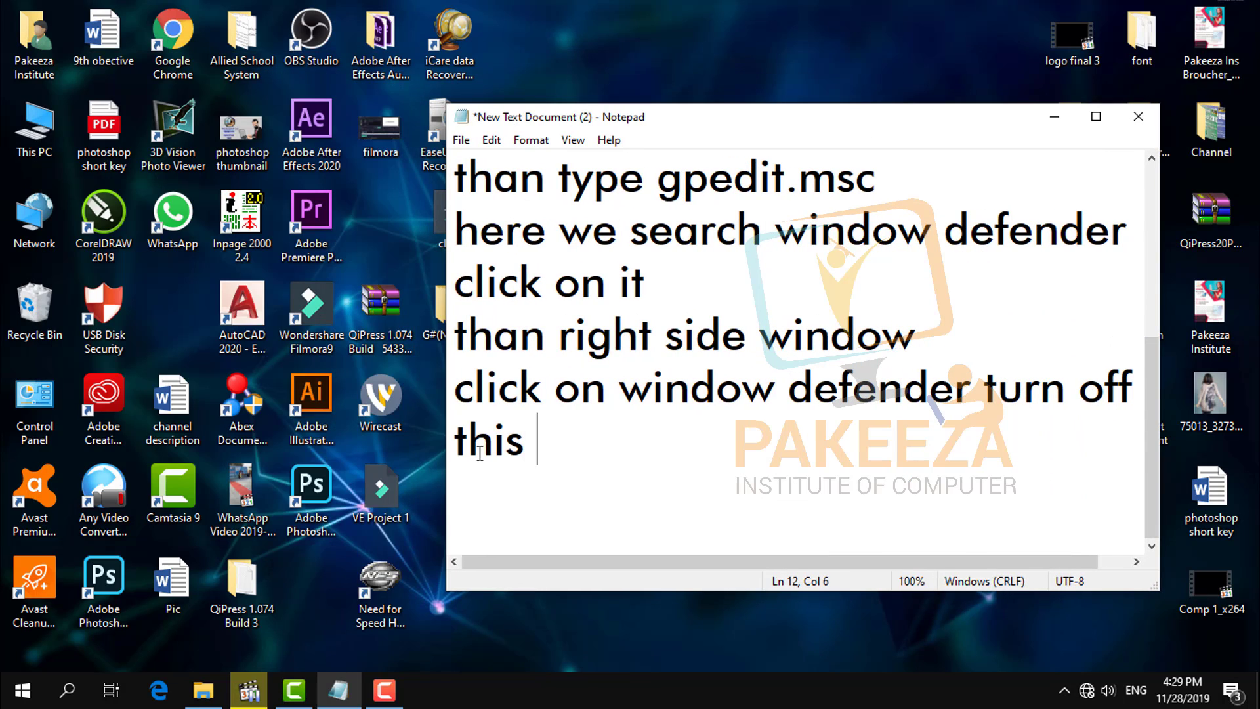
type("is fir")
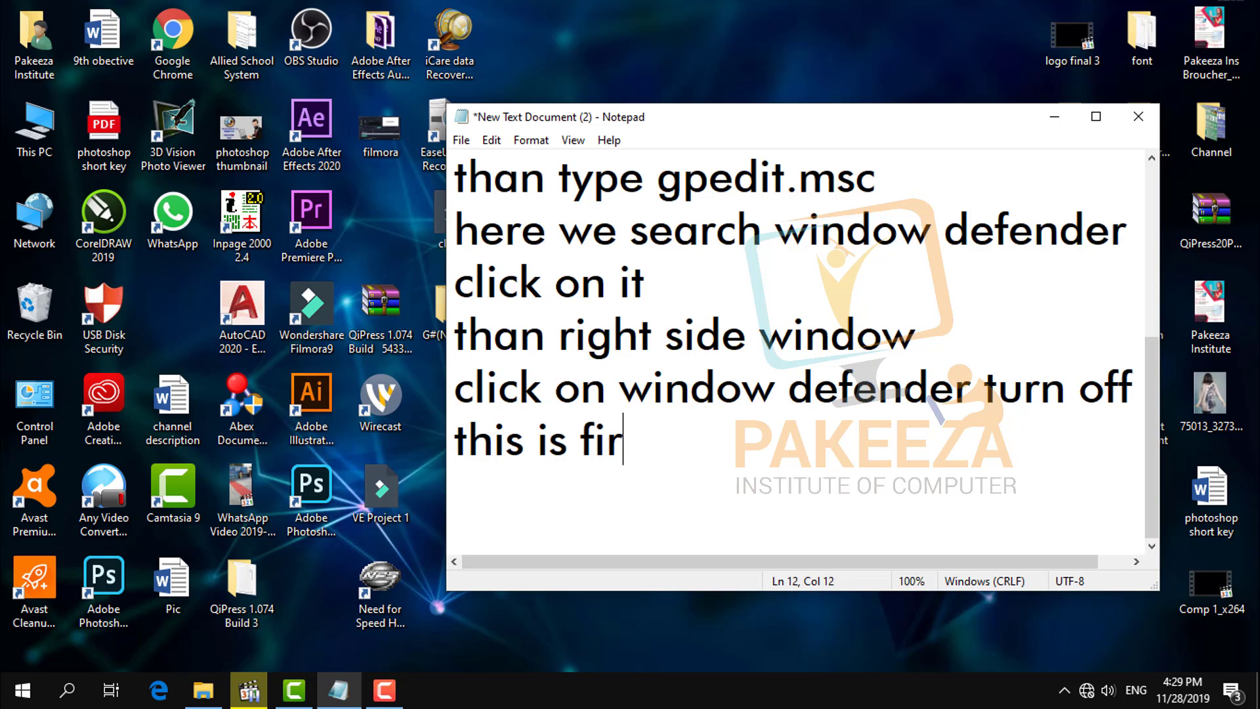
type("st spet")
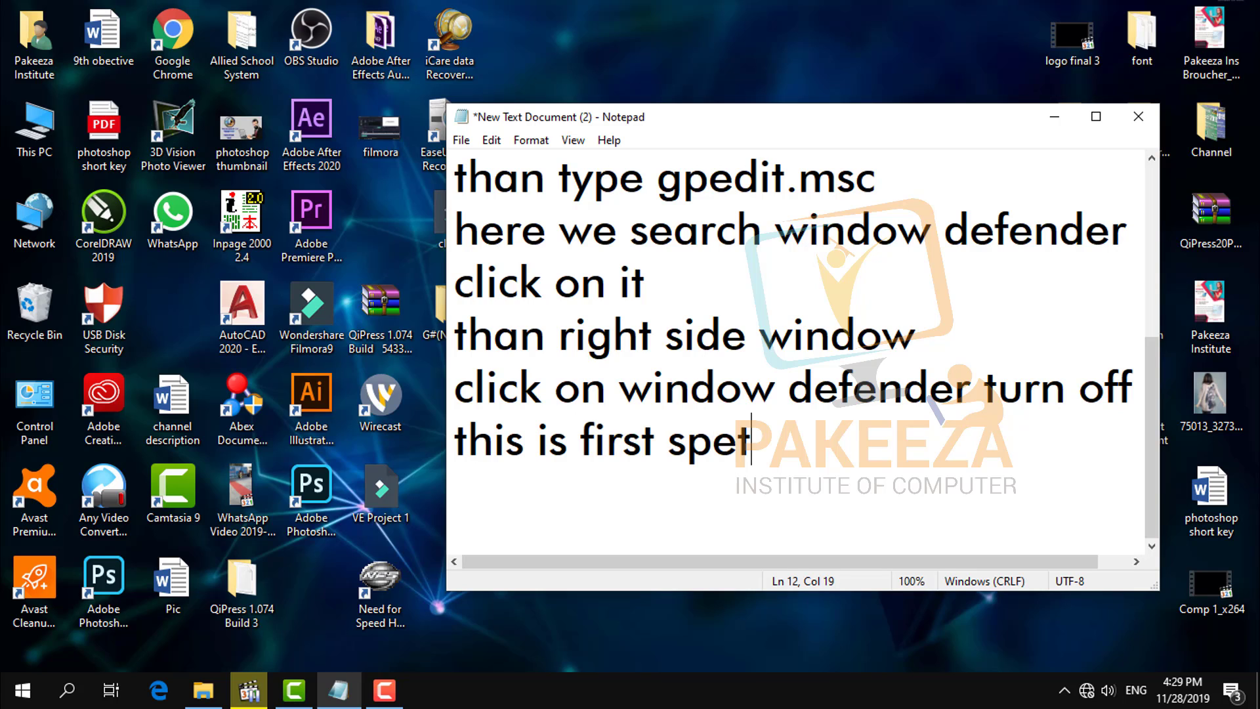
key("BackSpace")
key("BackSpace")
key("BackSpace")
key("BackSpace")
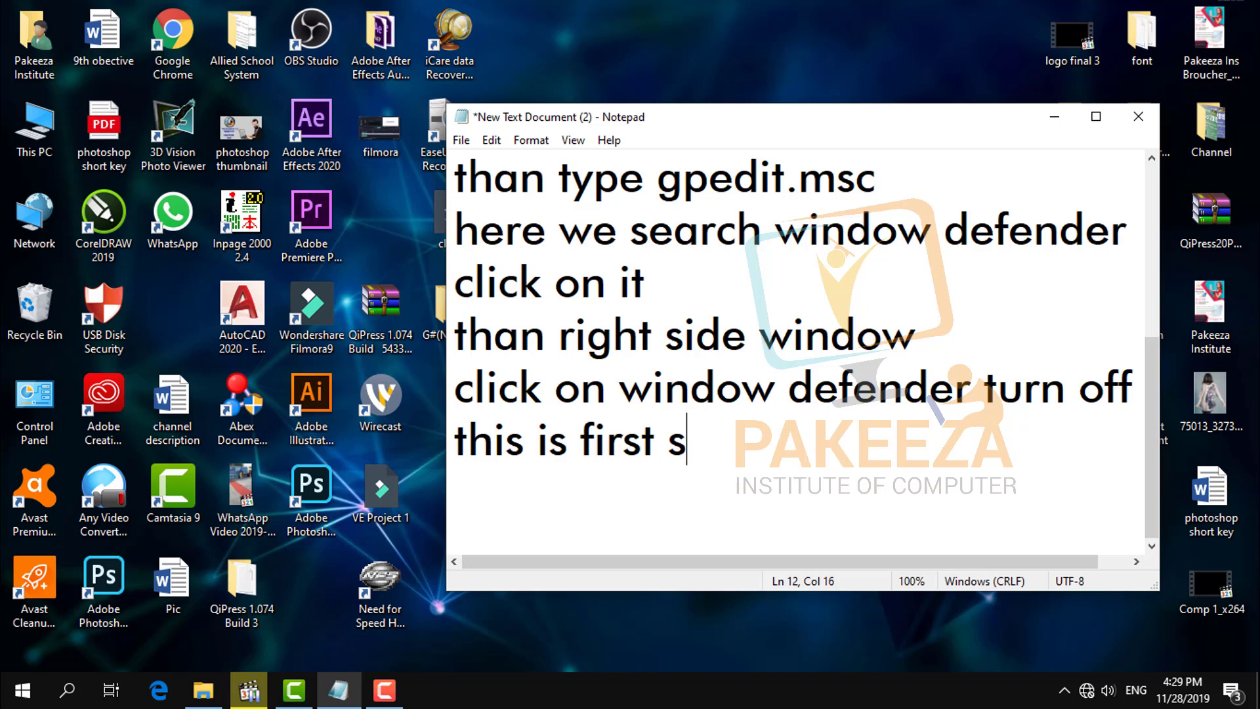
type("tep ")
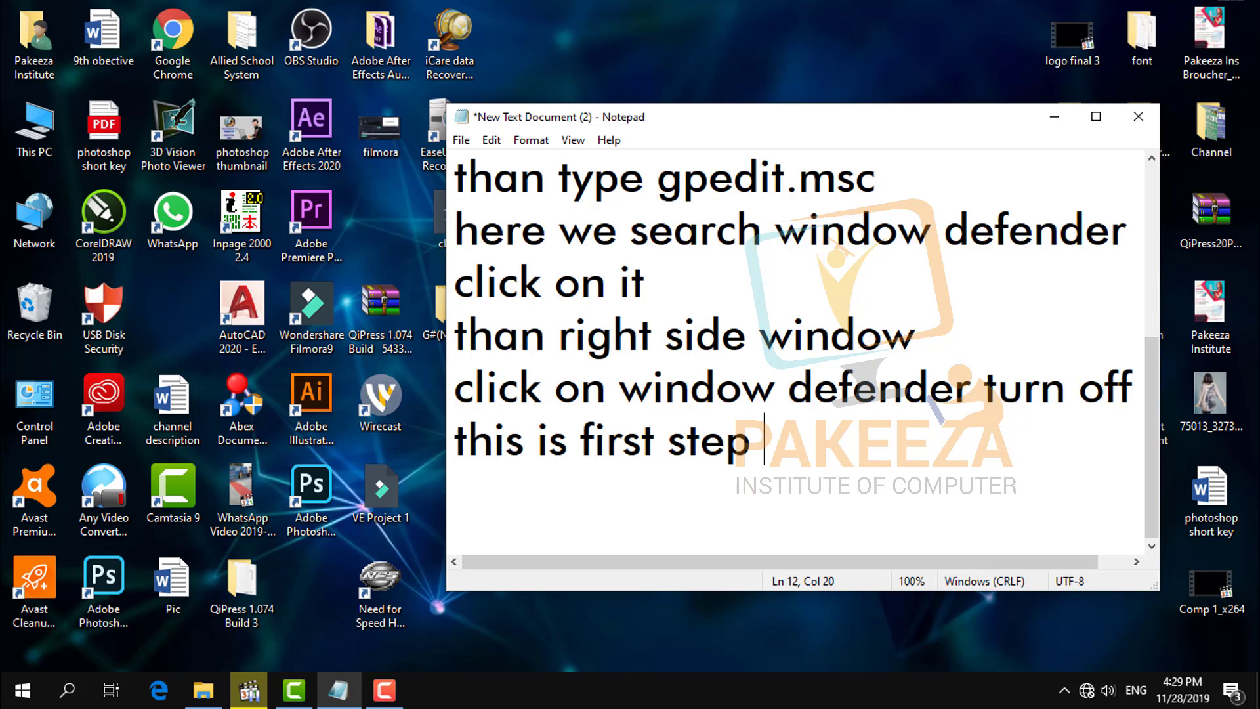
type("to turn ")
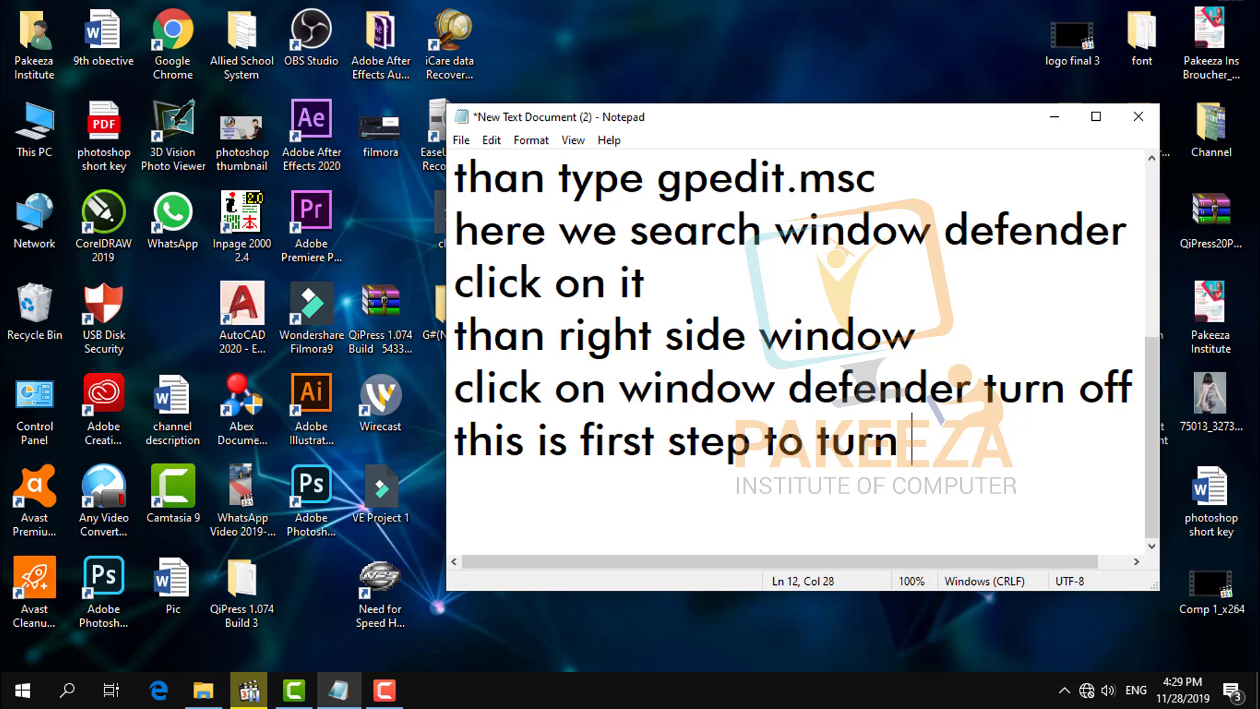
type("off win")
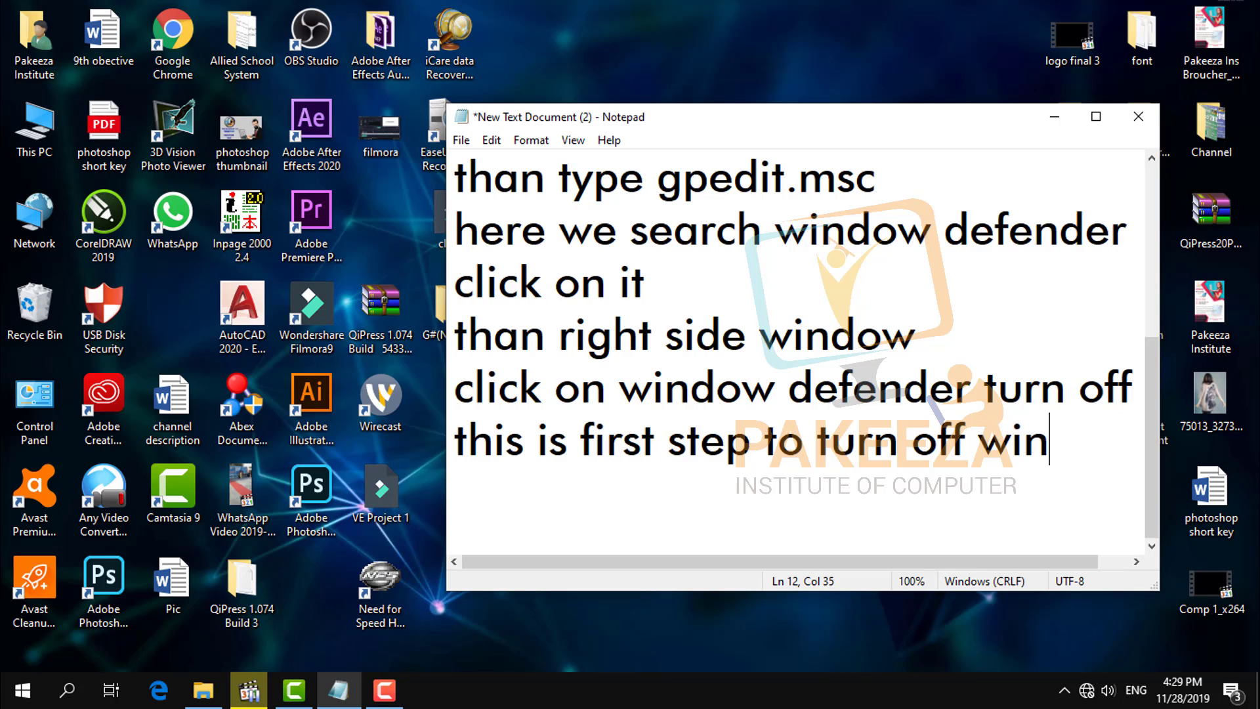
type("dow")
key("Return")
type("d")
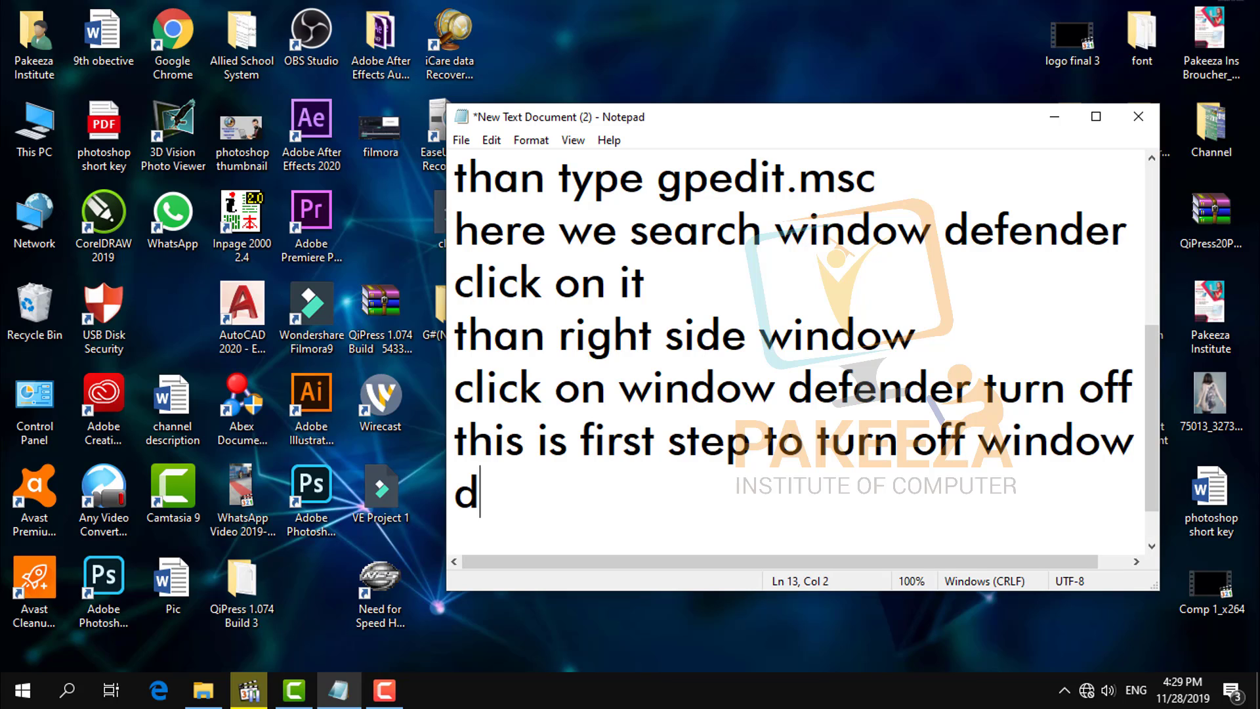
type("efender")
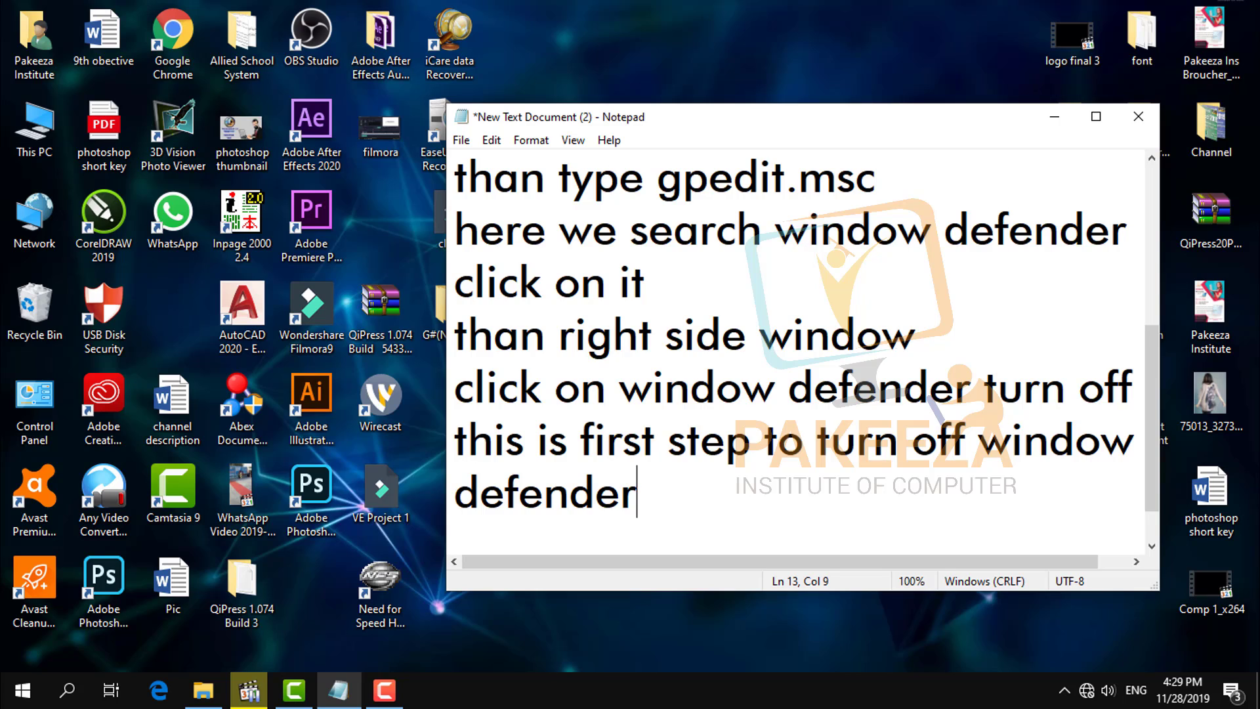
Add the line "Now Let's start second step mean second way" below the last line of the note
key("Return")
type("N")
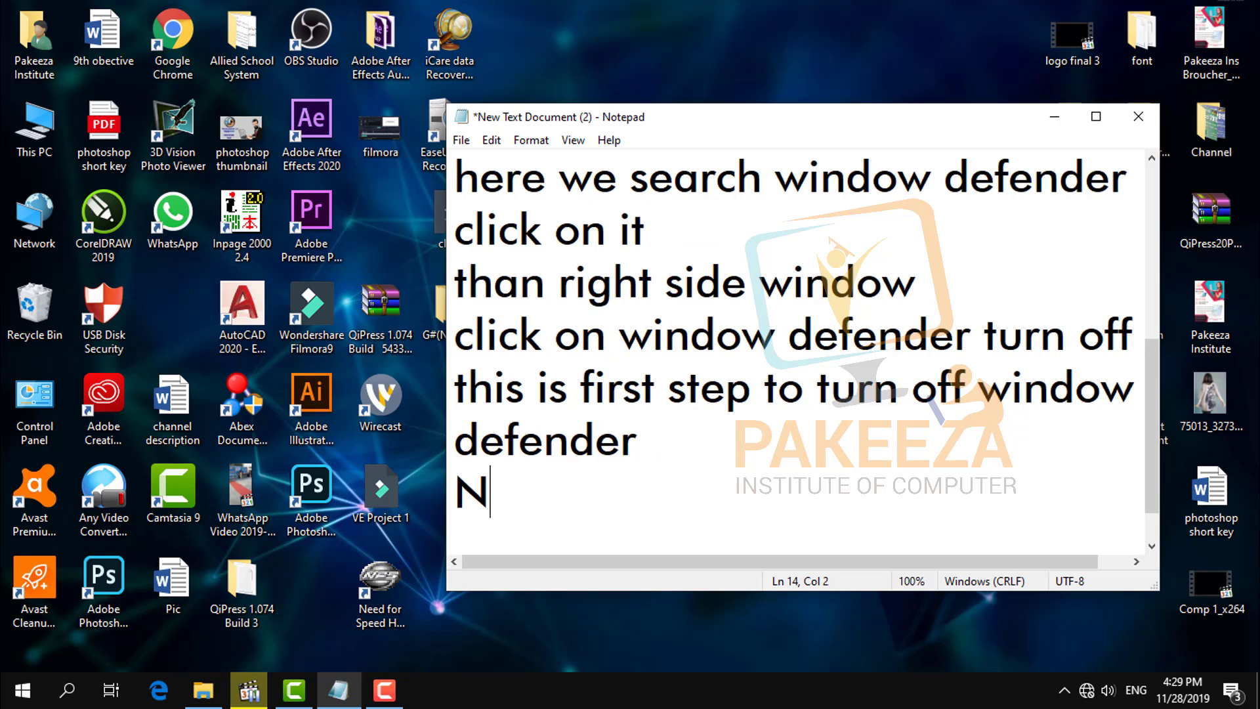
type("ow L")
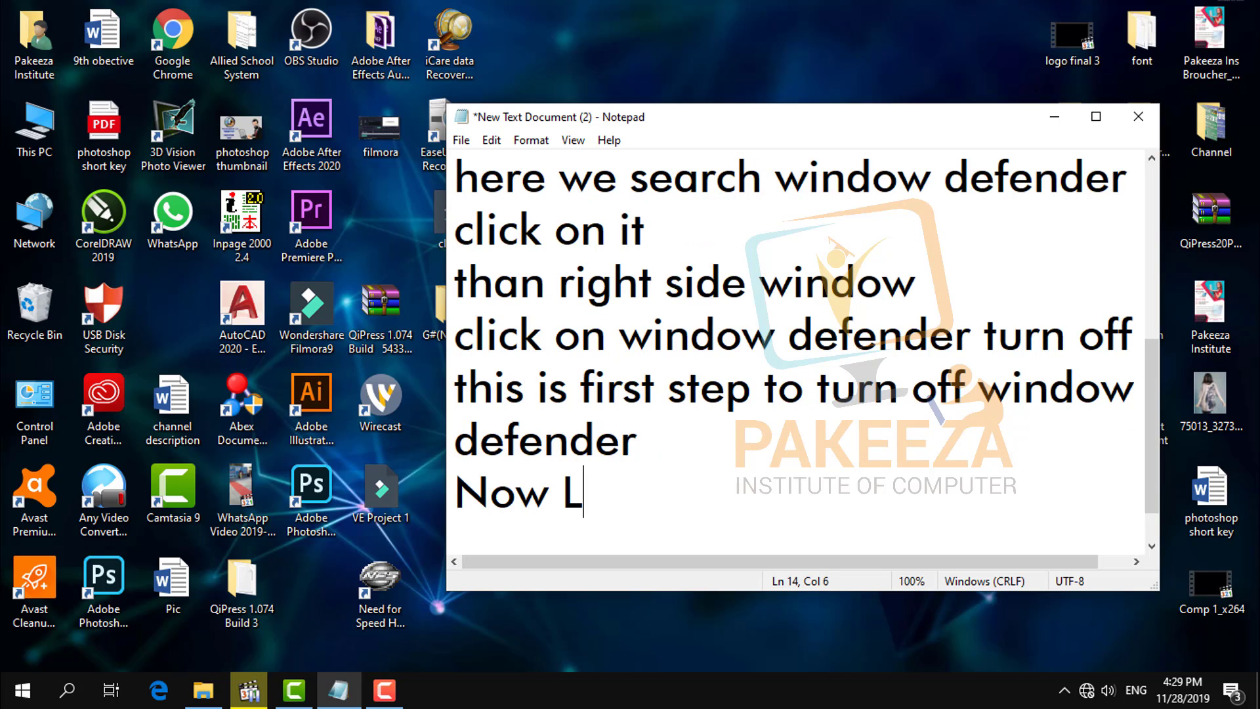
type("et's ")
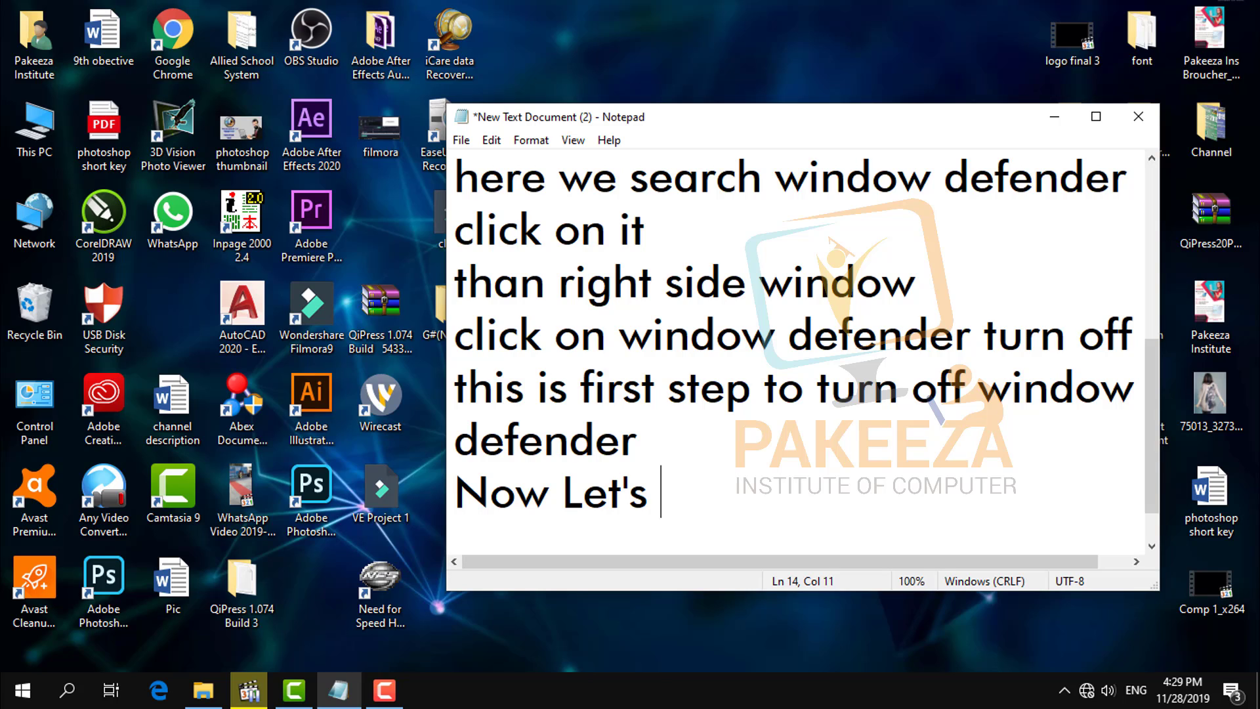
type("start ")
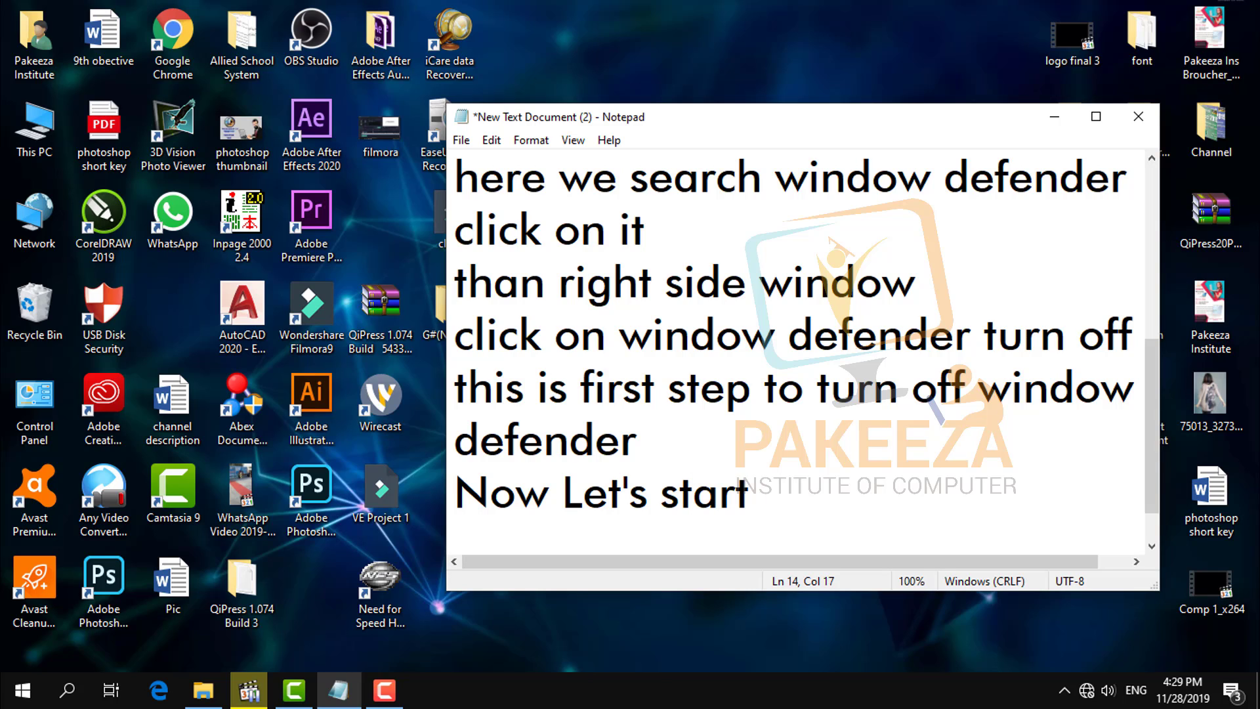
type("sec")
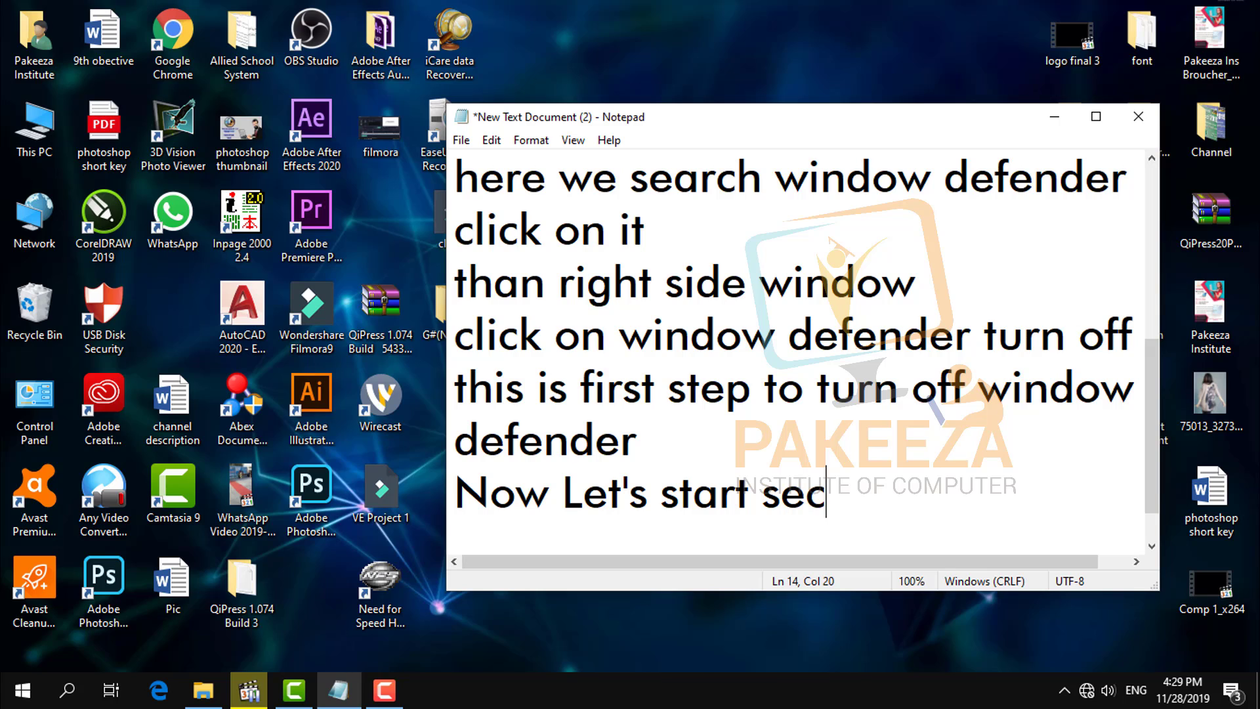
type("ond s")
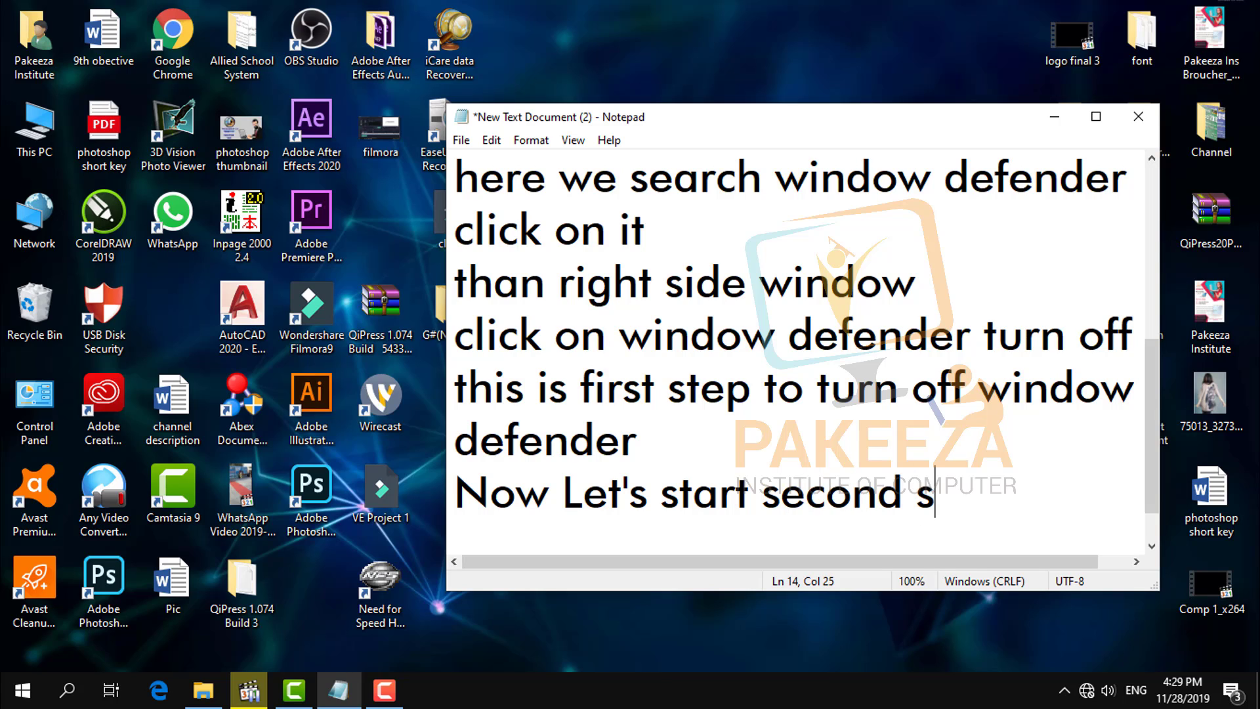
type("tep")
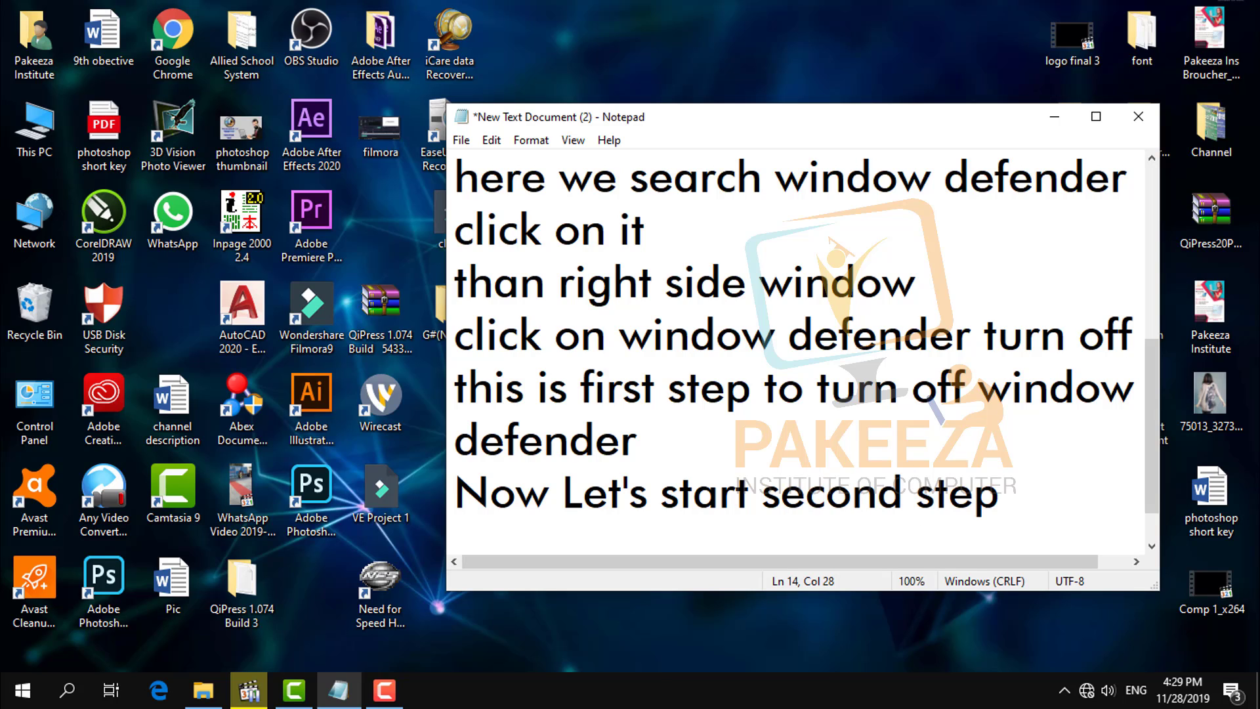
type("  mean")
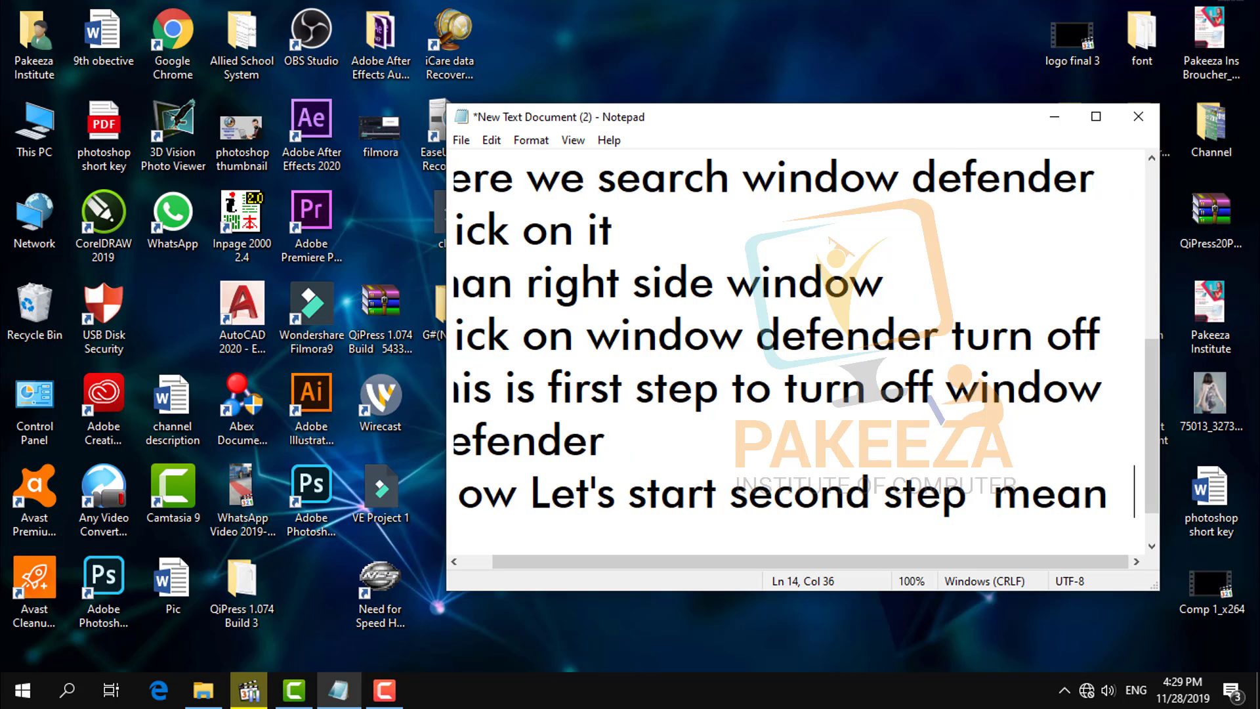
type("  se")
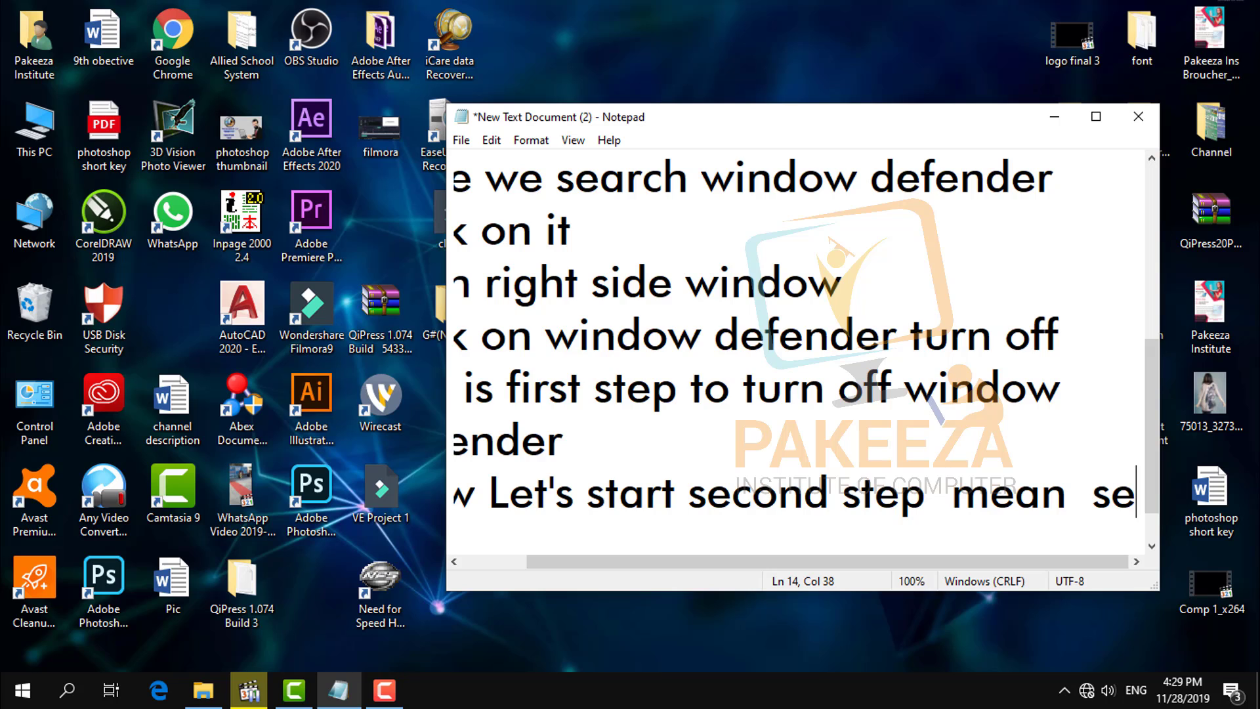
type("cond w")
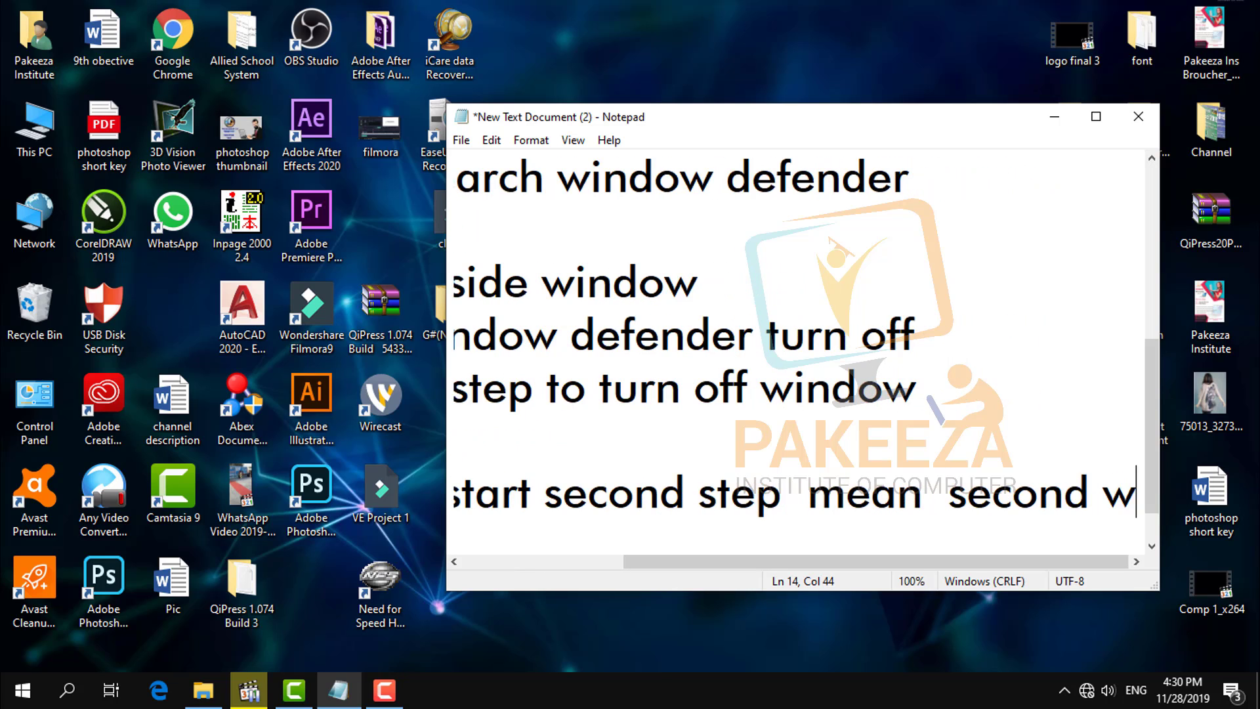
type("ay")
Add the instruction "go to control panel" on a new line at the end of the note
key("Return")
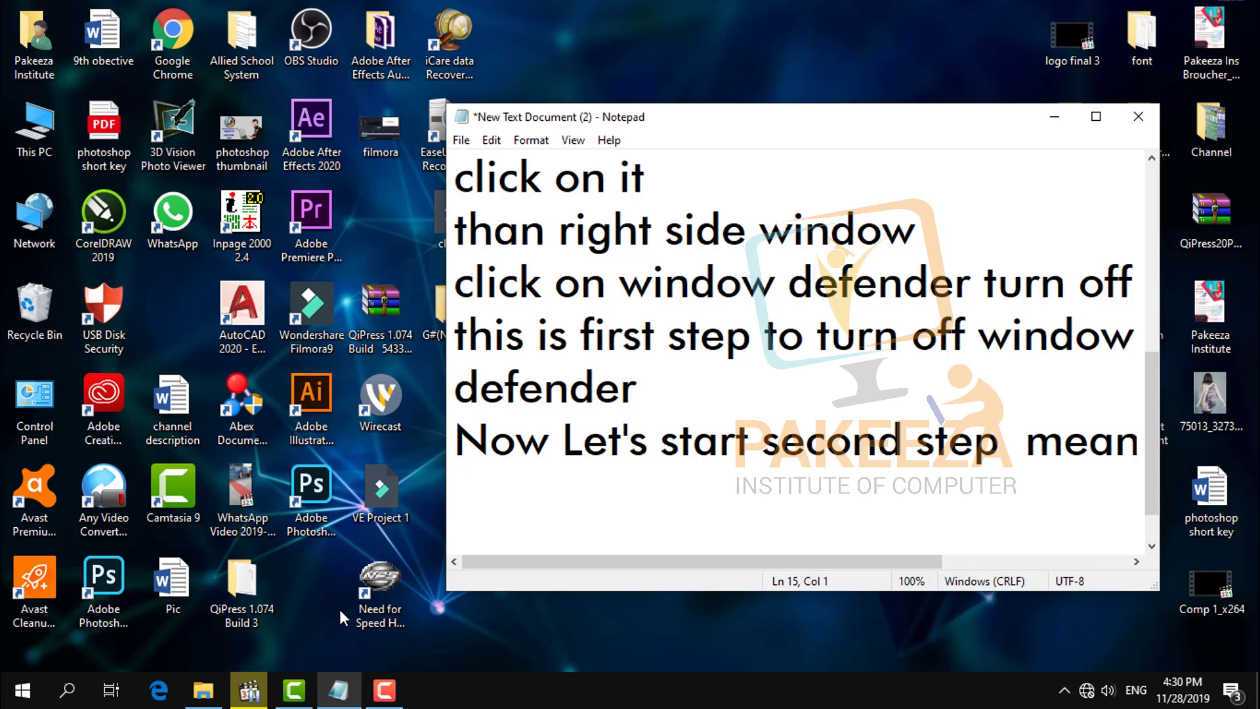
mouse_move(346, 685)
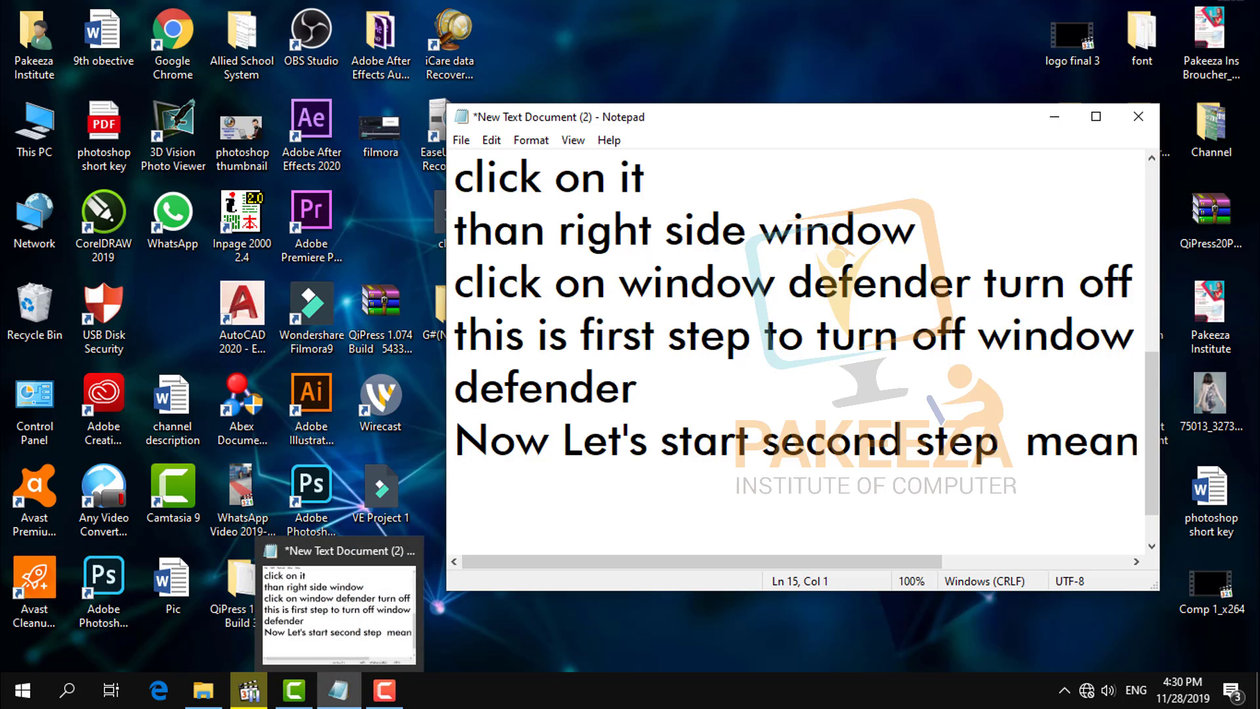
type("go")
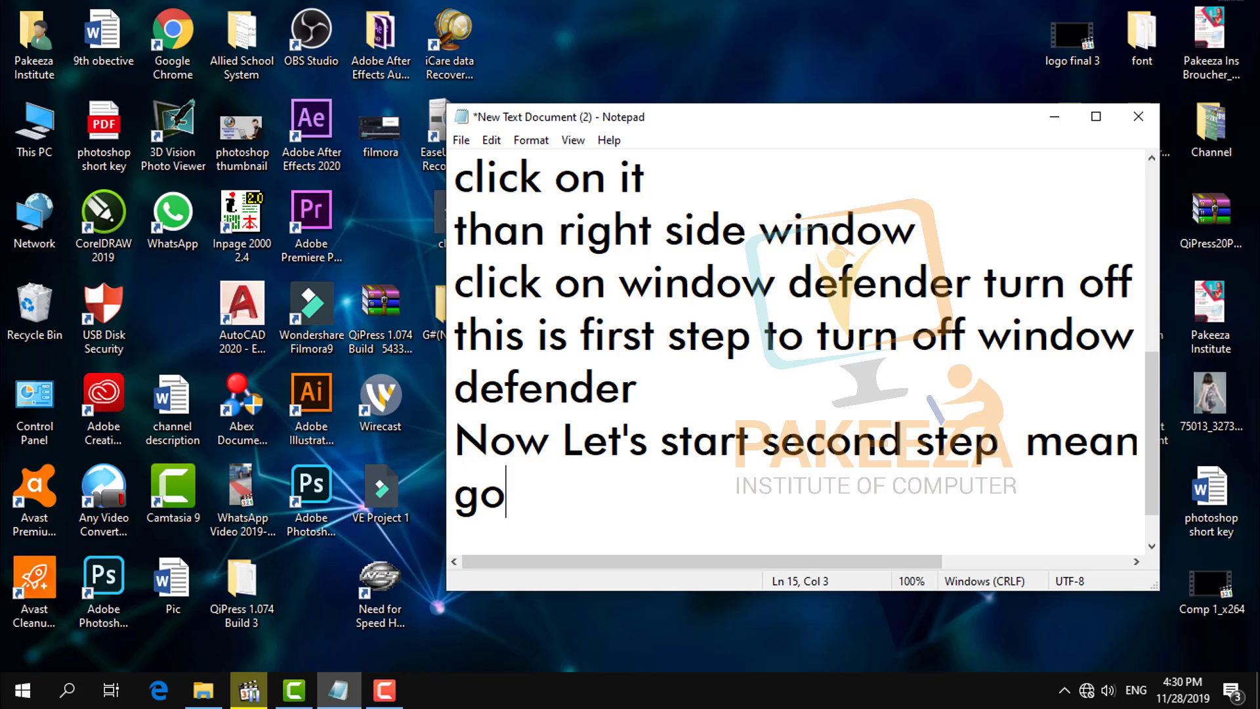
type(" to control")
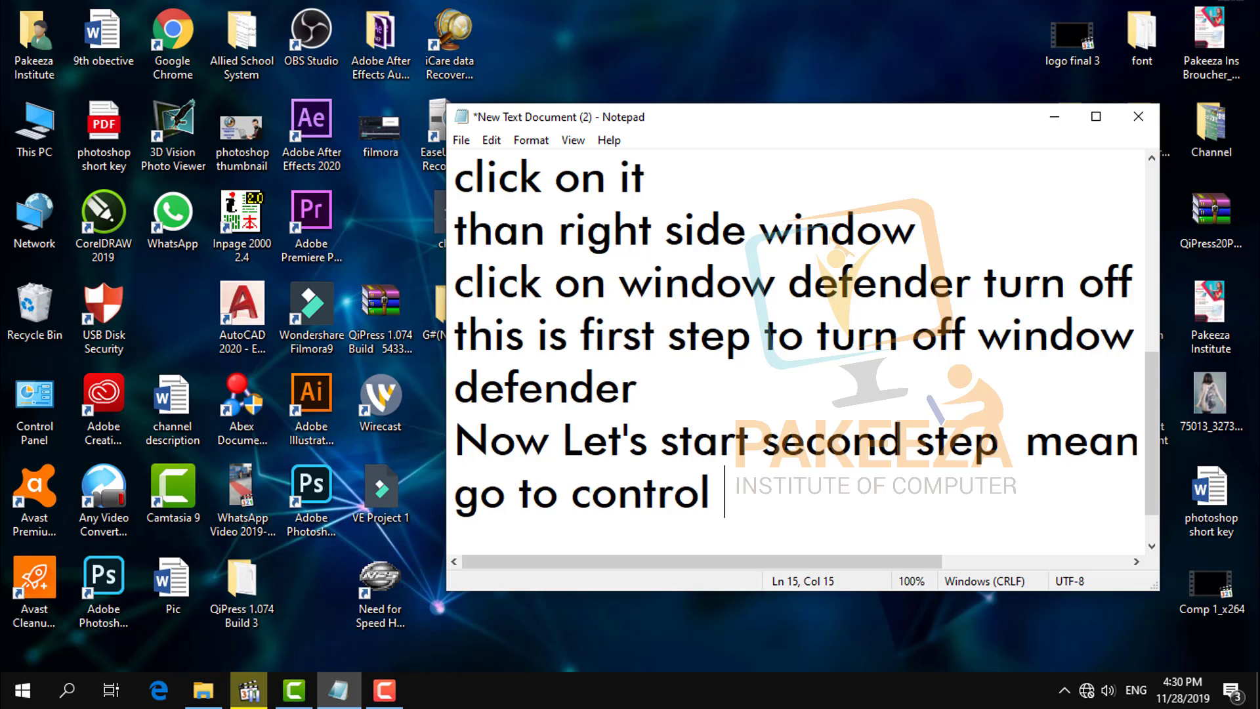
type(" d")
key("BackSpace")
type("pa")
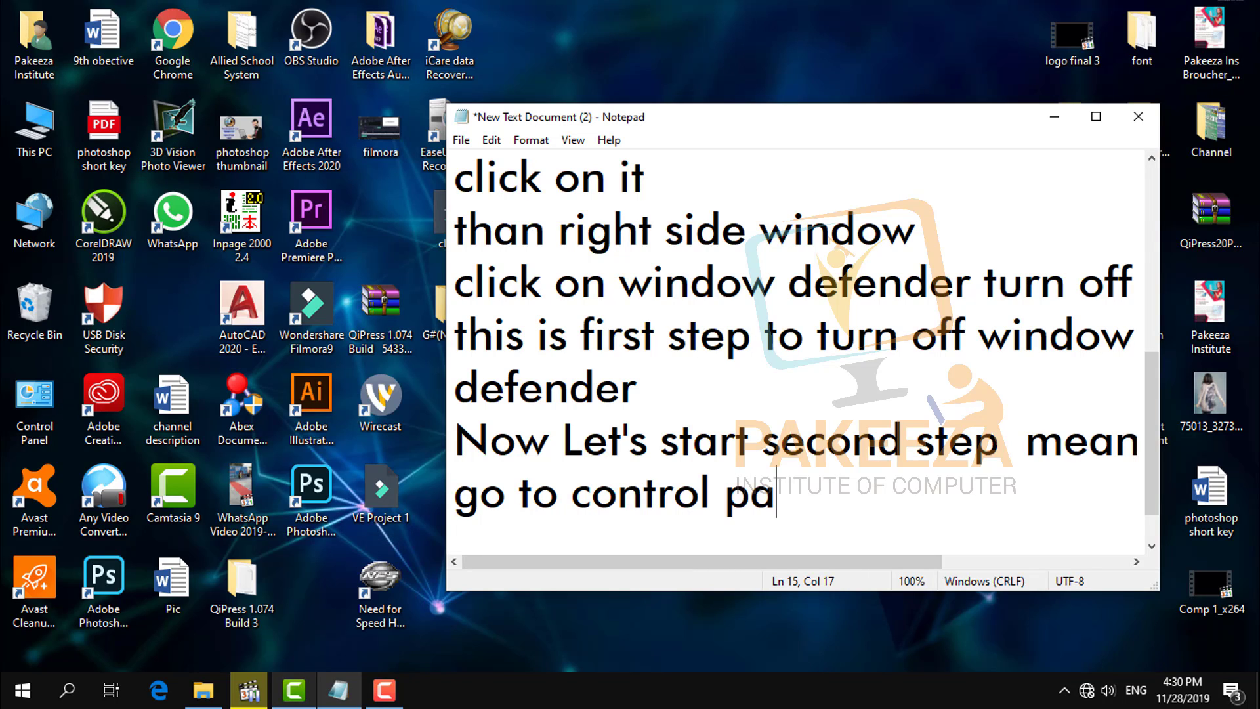
type("nel")
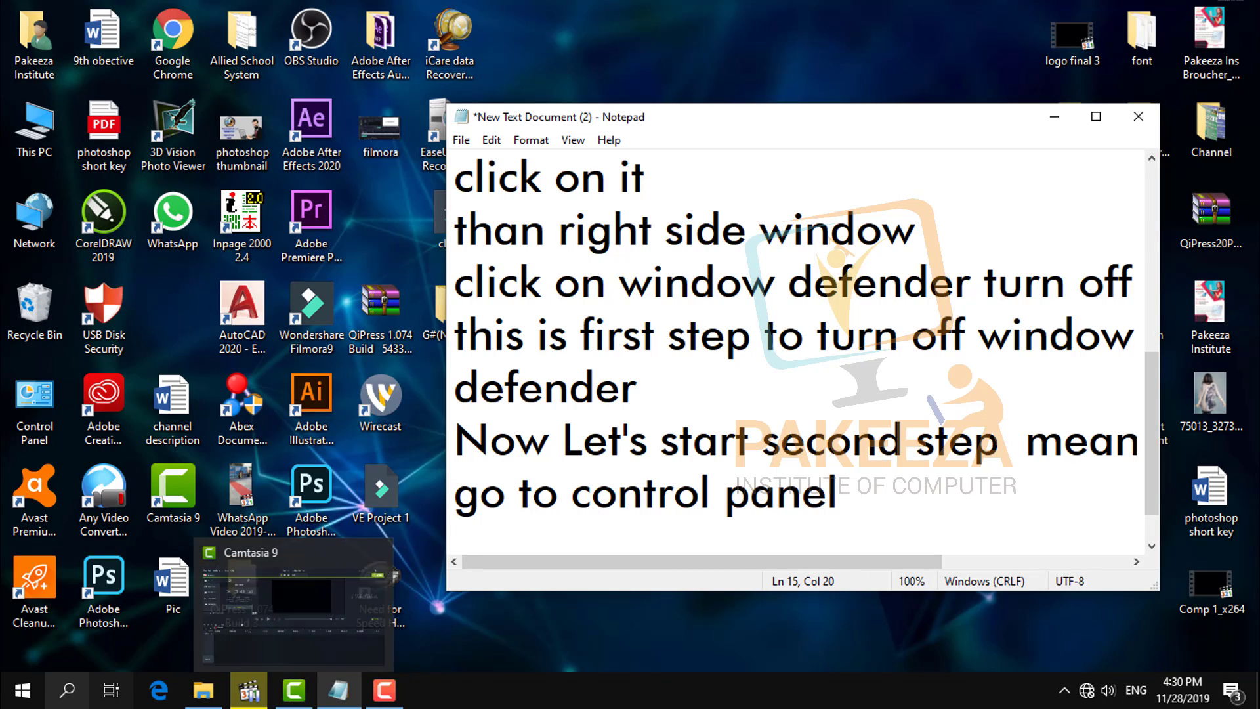
Open Control Panel and go to the Windows Defender Firewall settings for turning the firewall on or off
double_click(26, 411)
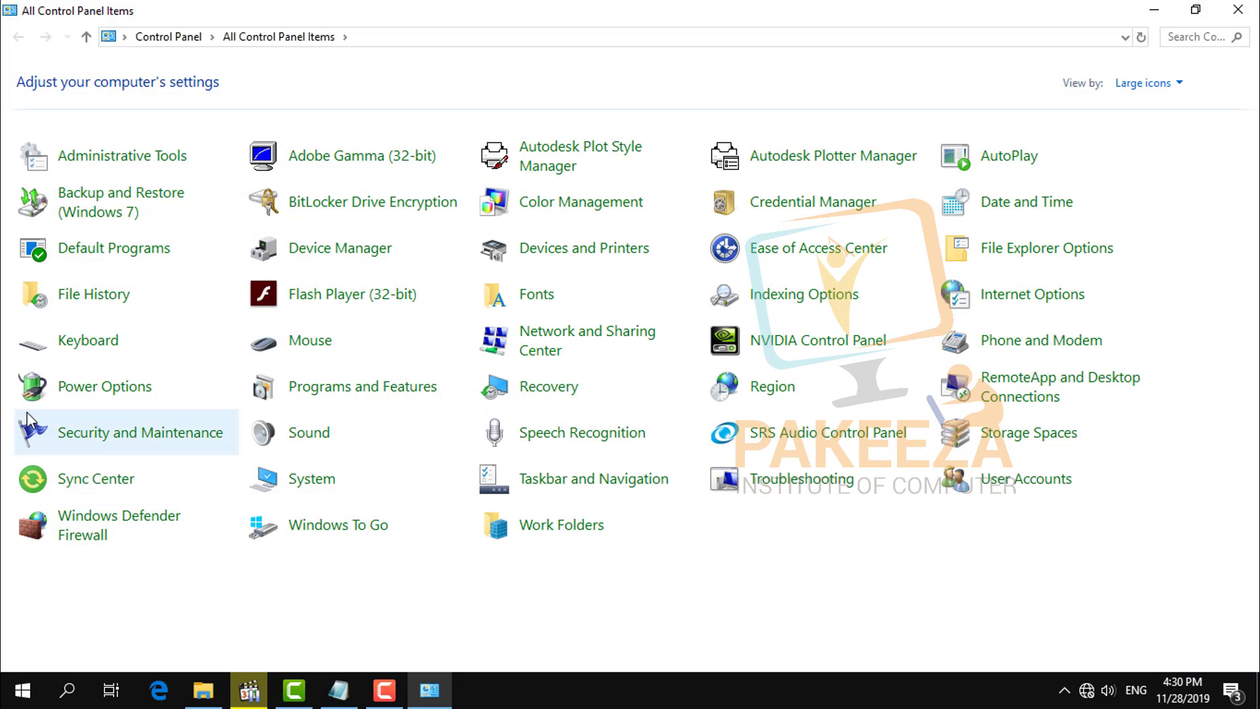
left_click(108, 525)
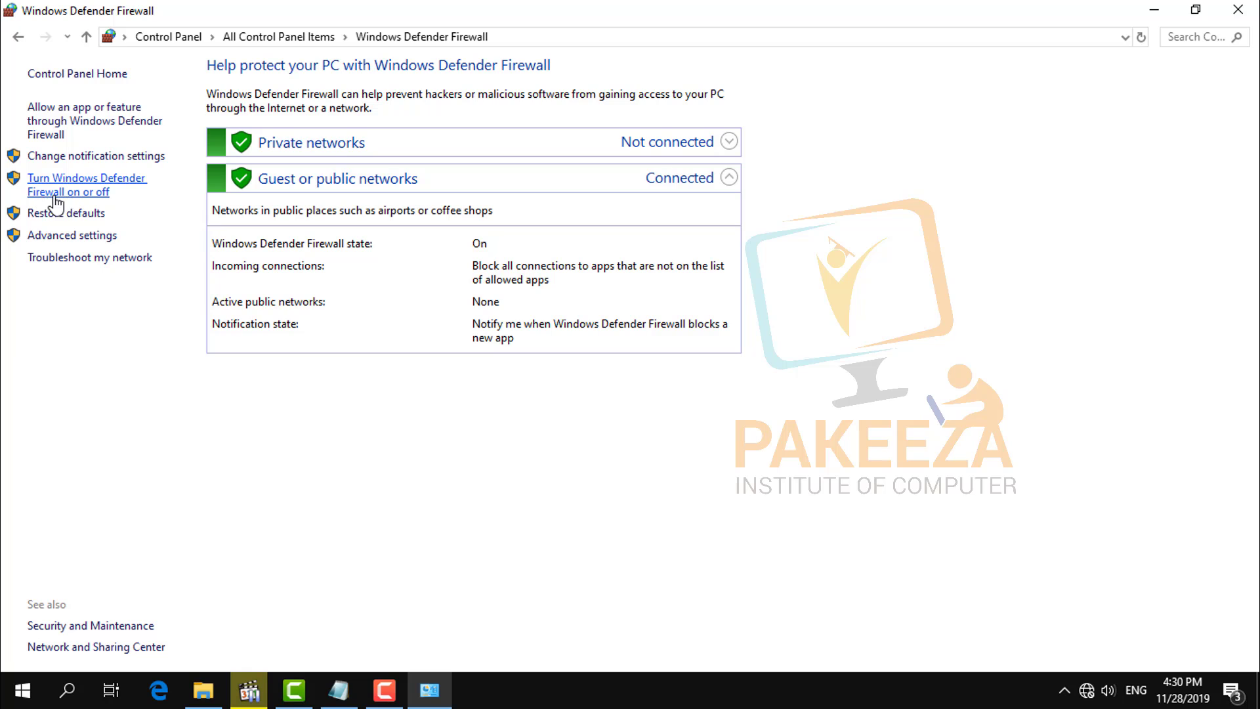
left_click(80, 190)
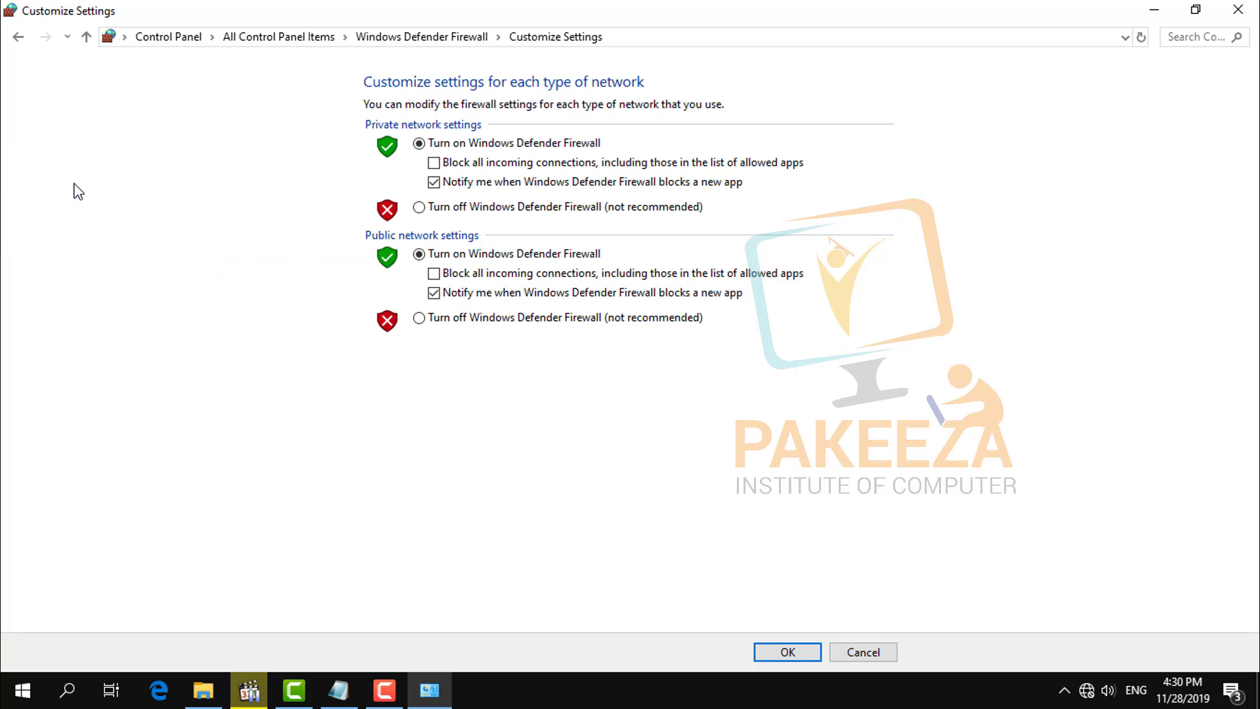
Turn off Windows Defender Firewall for both private and public networks, apply the change, and close Control Panel
left_click(419, 208)
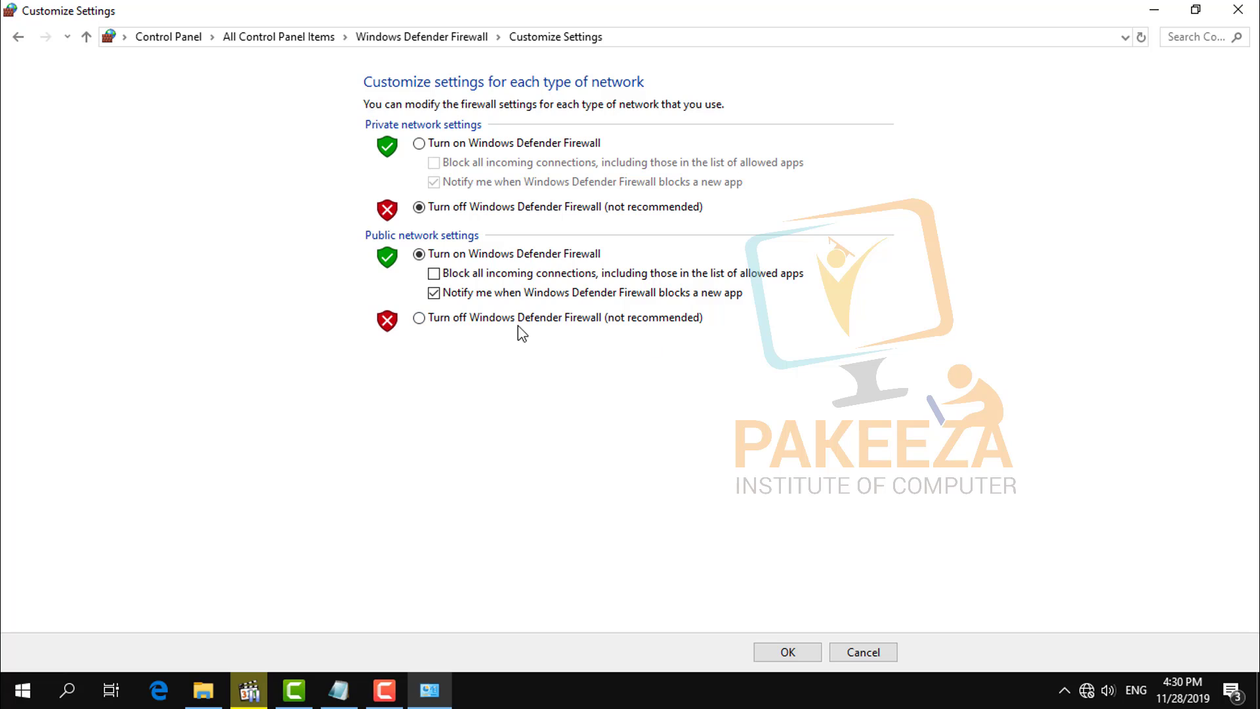
left_click(419, 319)
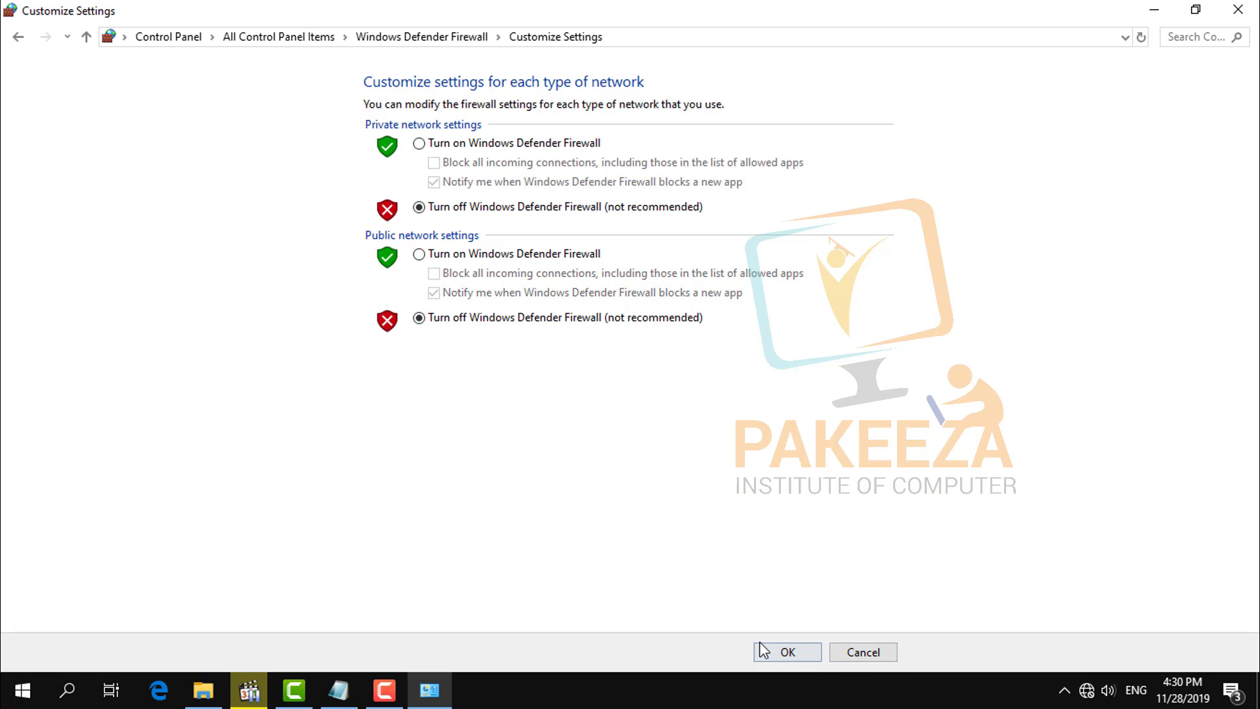
left_click(791, 653)
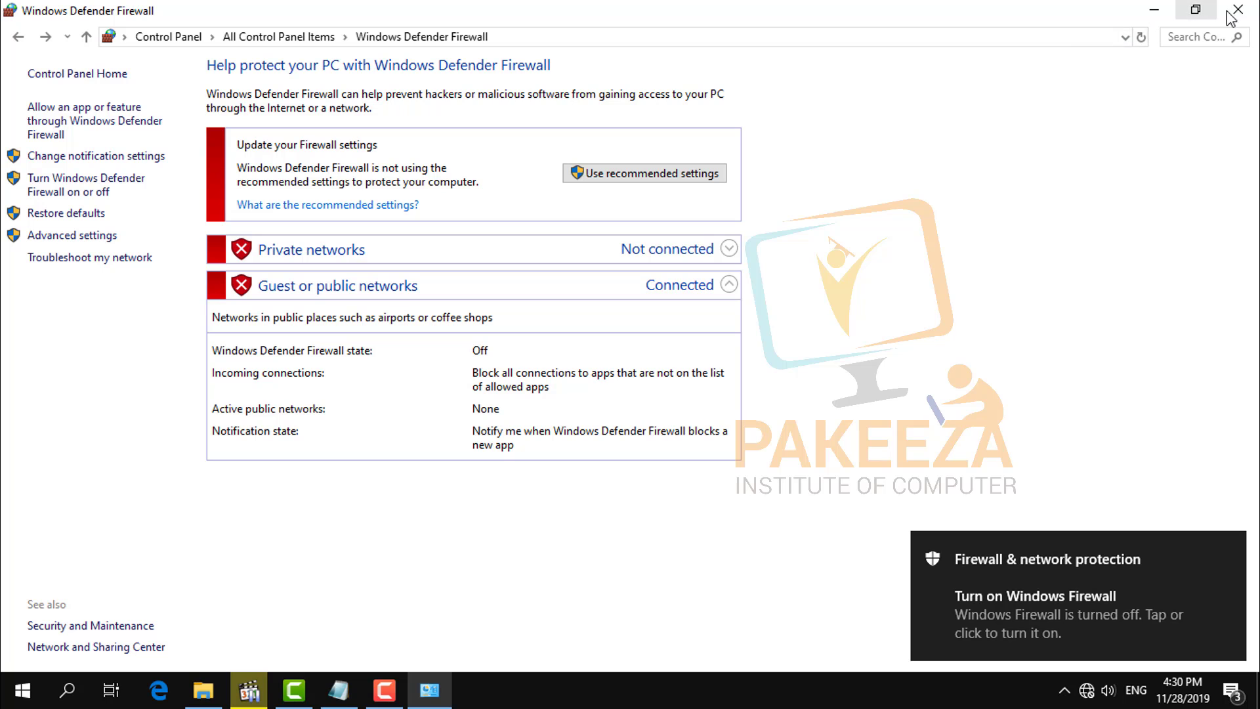
left_click(1252, 17)
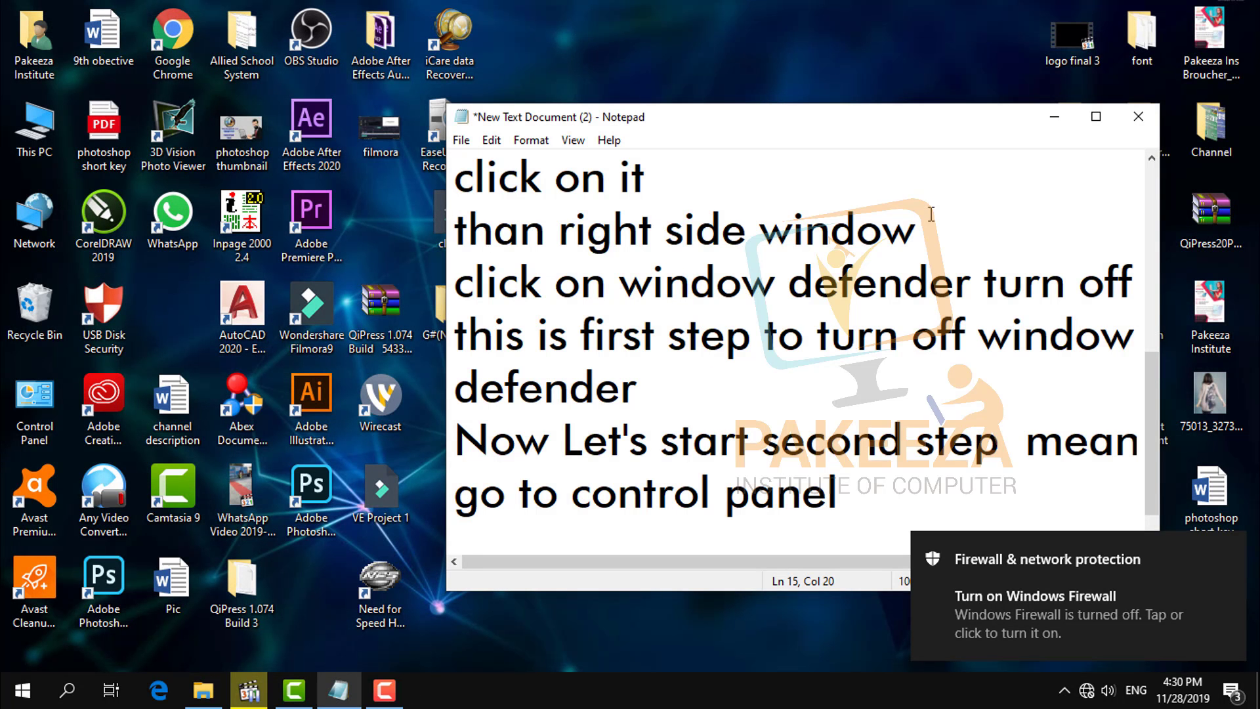
Move the note toward the middle of the desktop and write "that's end of the video" after an empty line at its end
left_click_drag(912, 116, 799, 97)
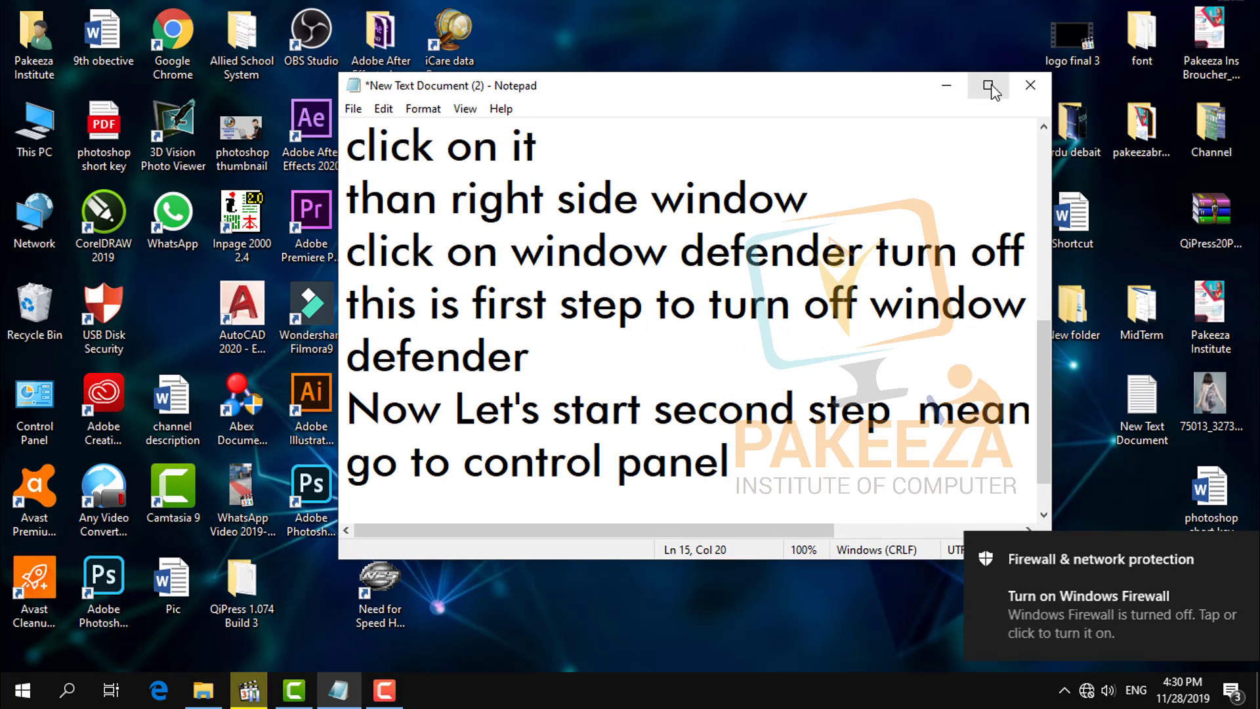
key("Return")
key("Return")
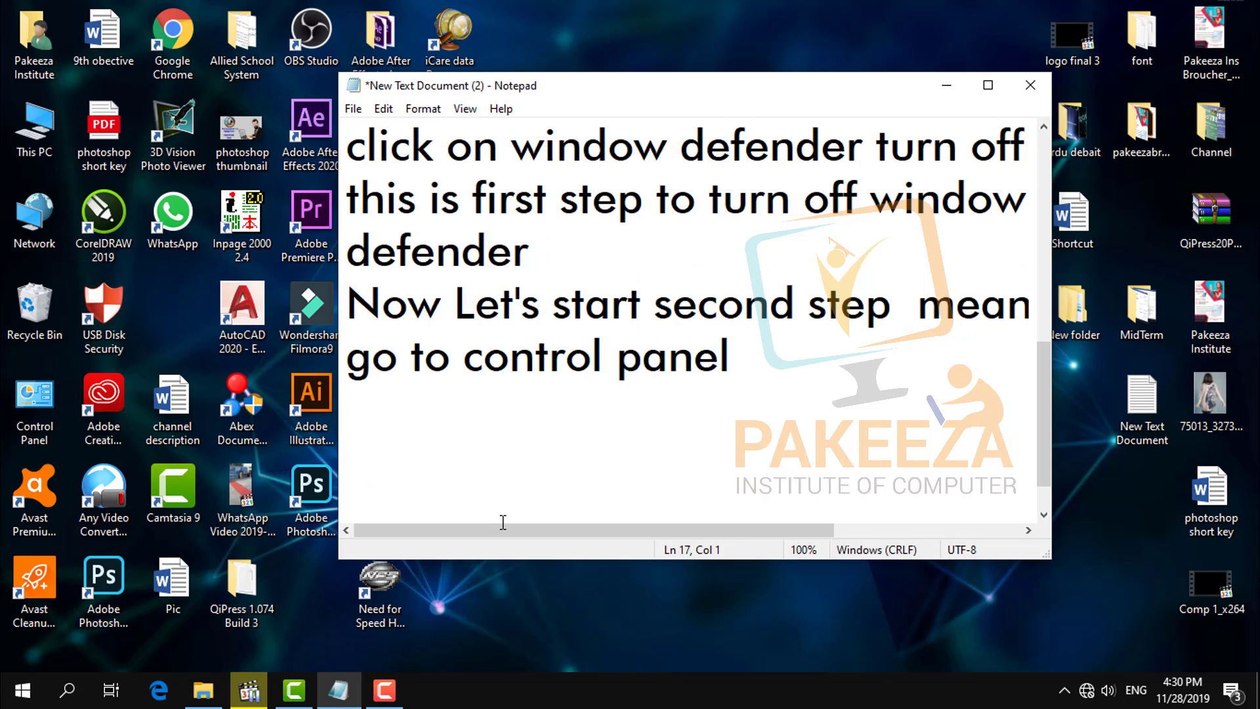
type("that")
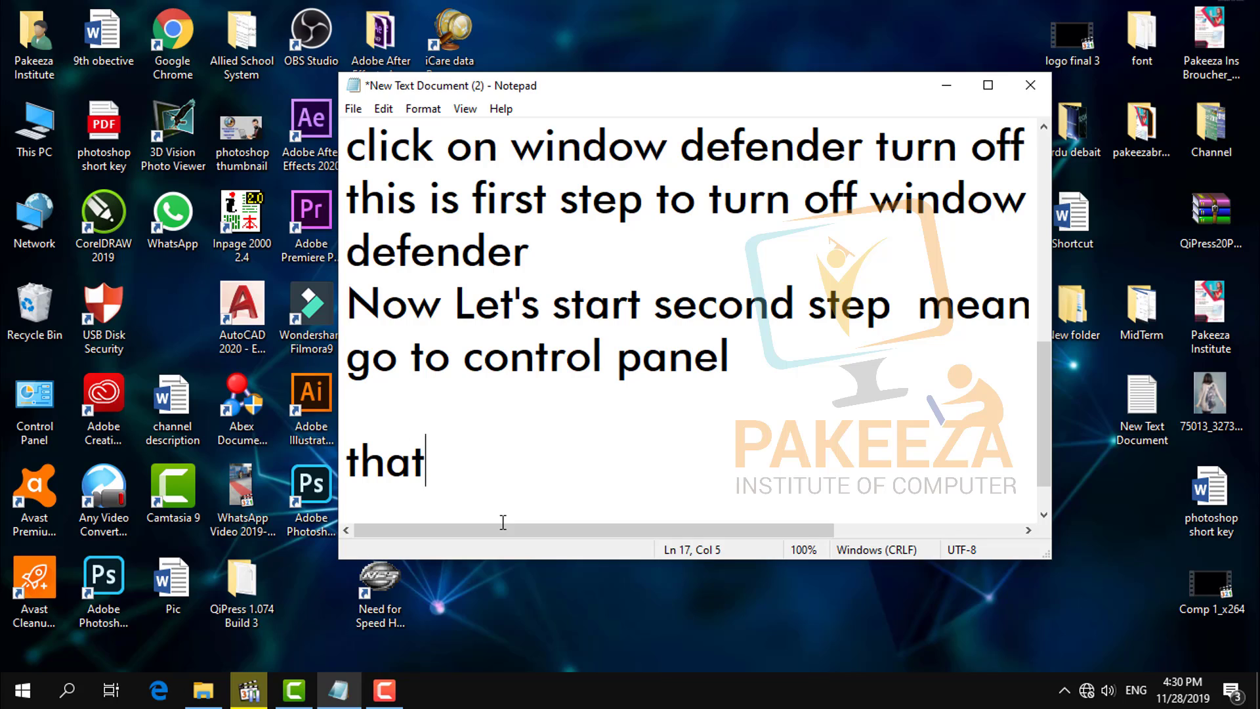
type("'s en")
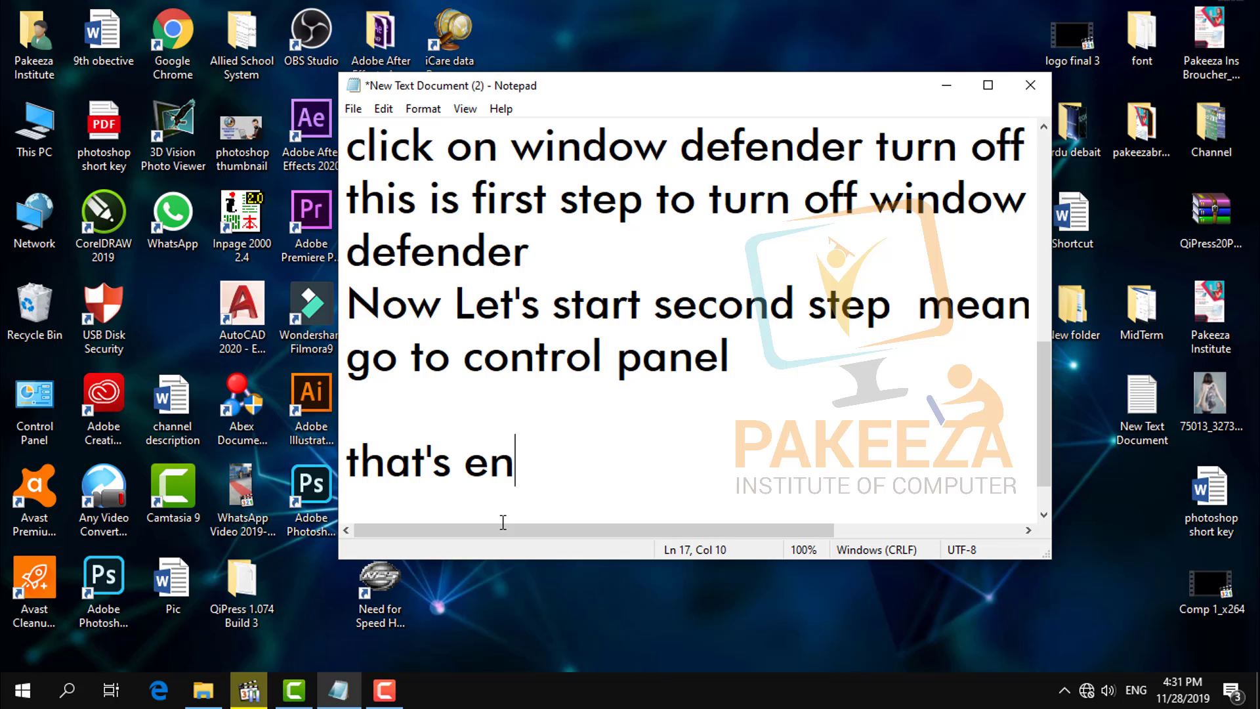
type("d of the video")
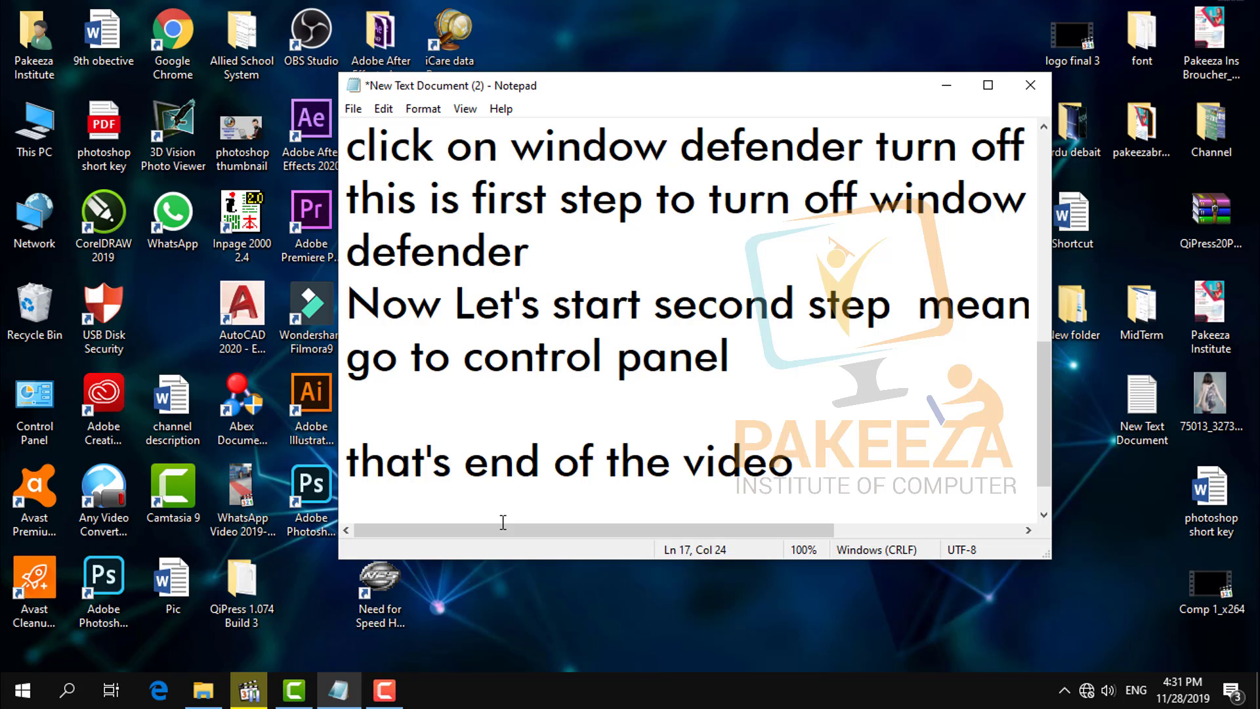
Write "Don't forget to" on a new line below "that's end of the video" in the note
key("Return")
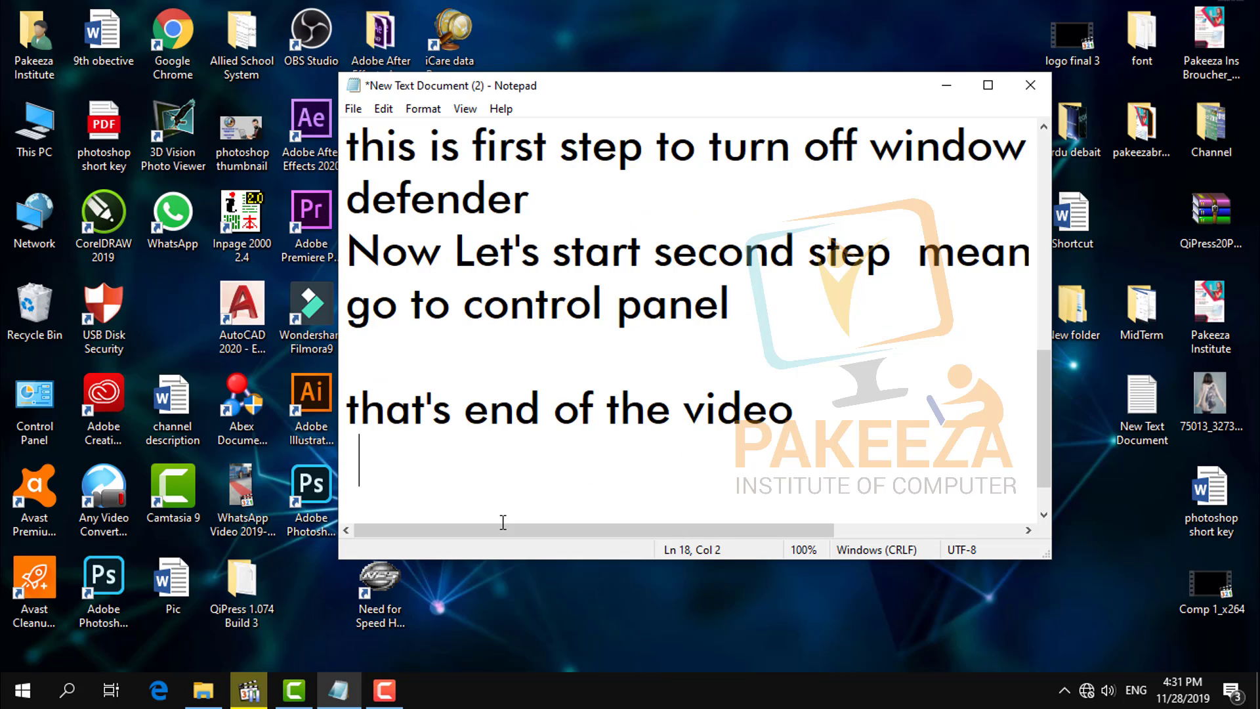
type("Dpn")
key("Return")
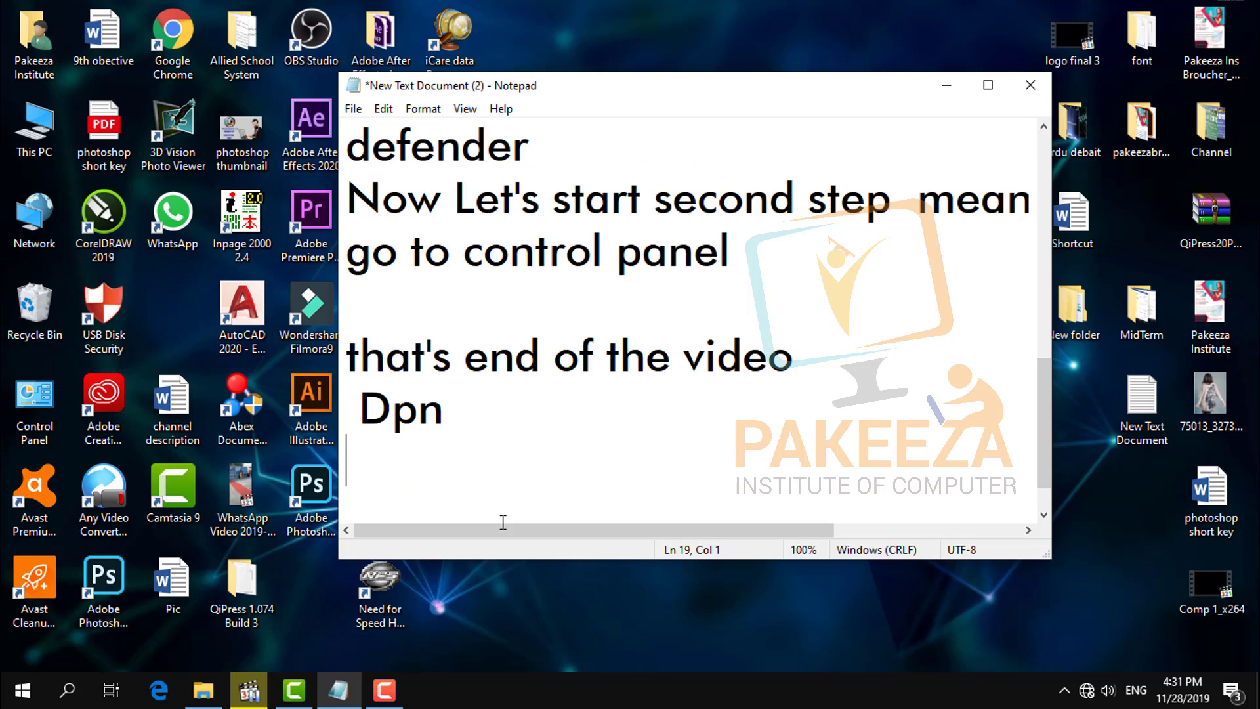
key("BackSpace")
key("BackSpace")
key("BackSpace")
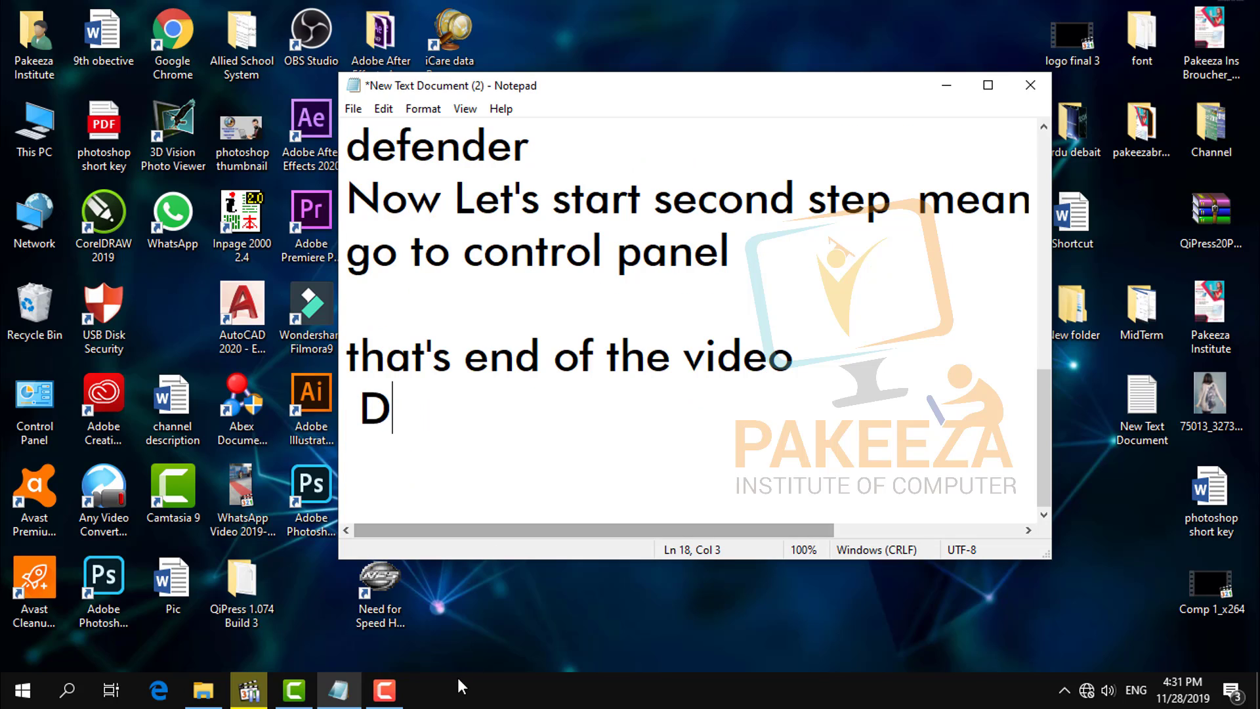
type("on")
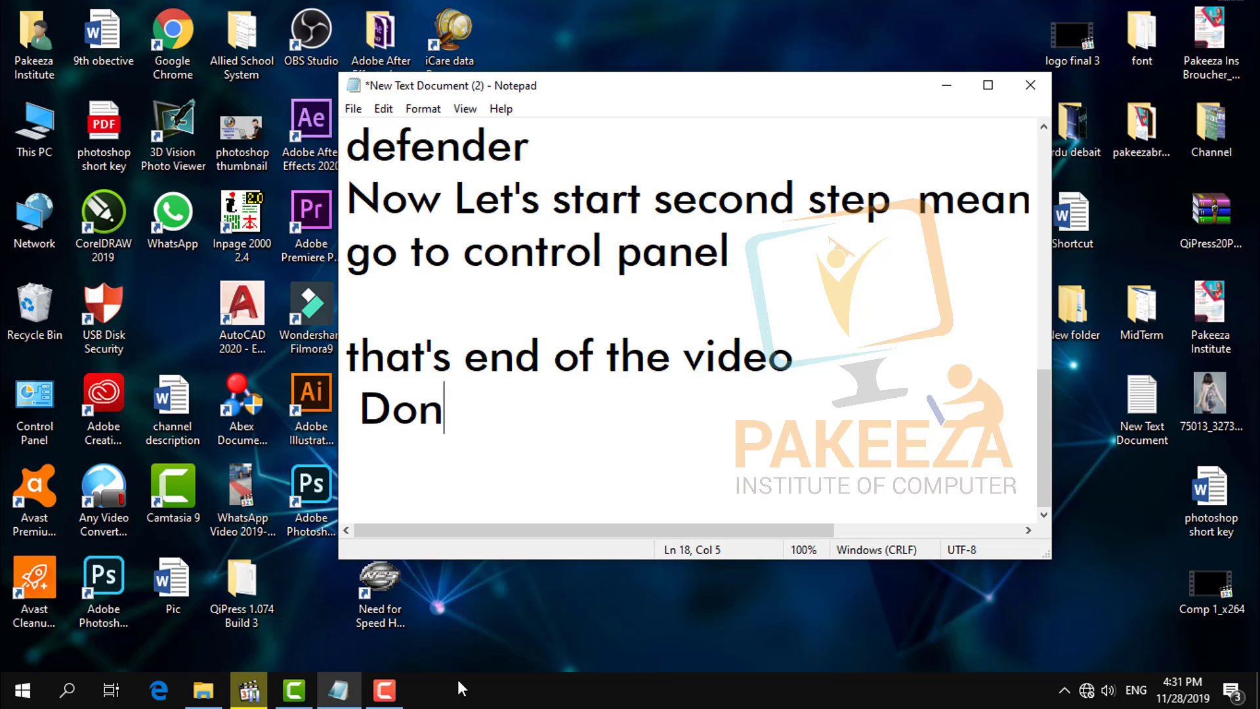
type("'t g")
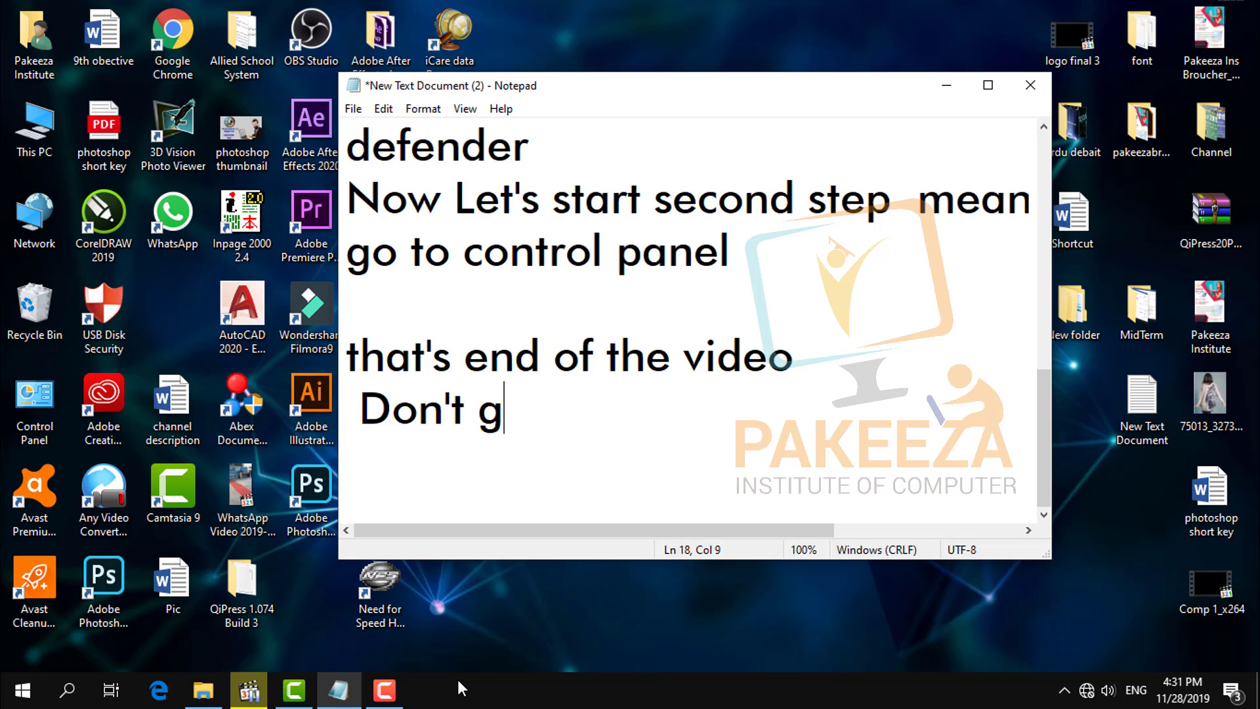
type("or")
key("BackSpace")
key("BackSpace")
key("BackSpace")
type("forget to")
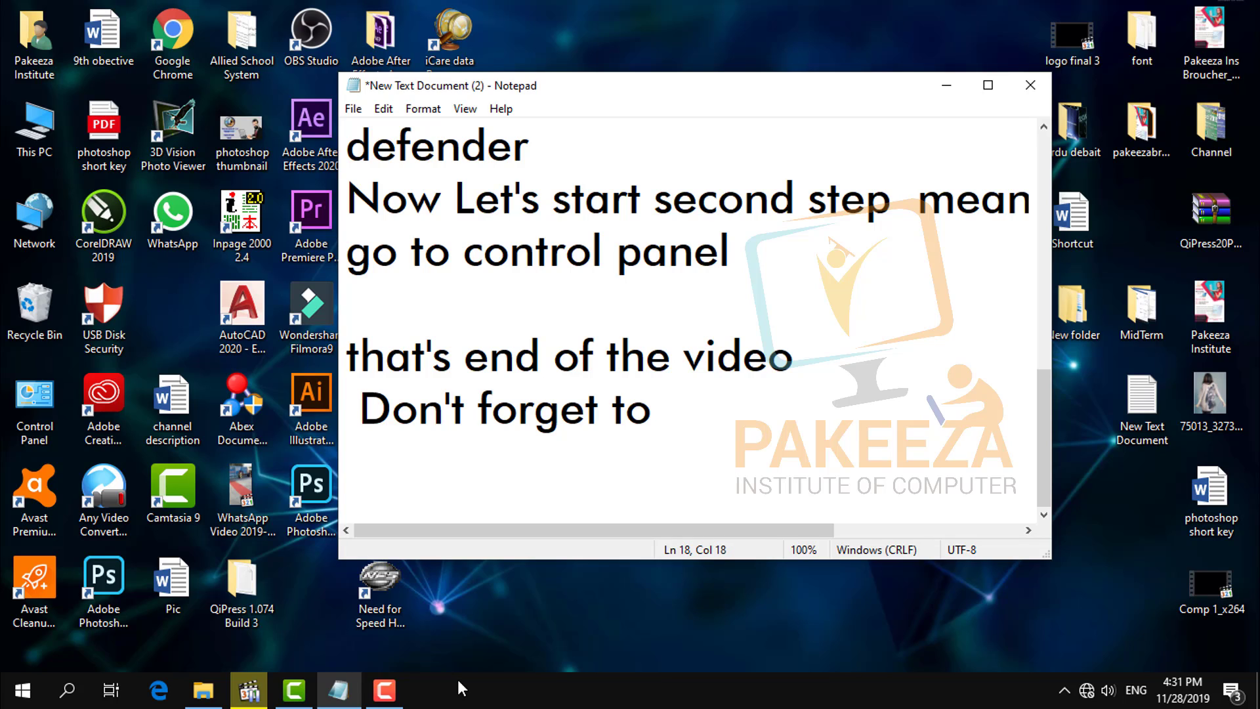
Add the line "Like & share video" below "Don't forget to" in the note
key("Return")
type("LIke")
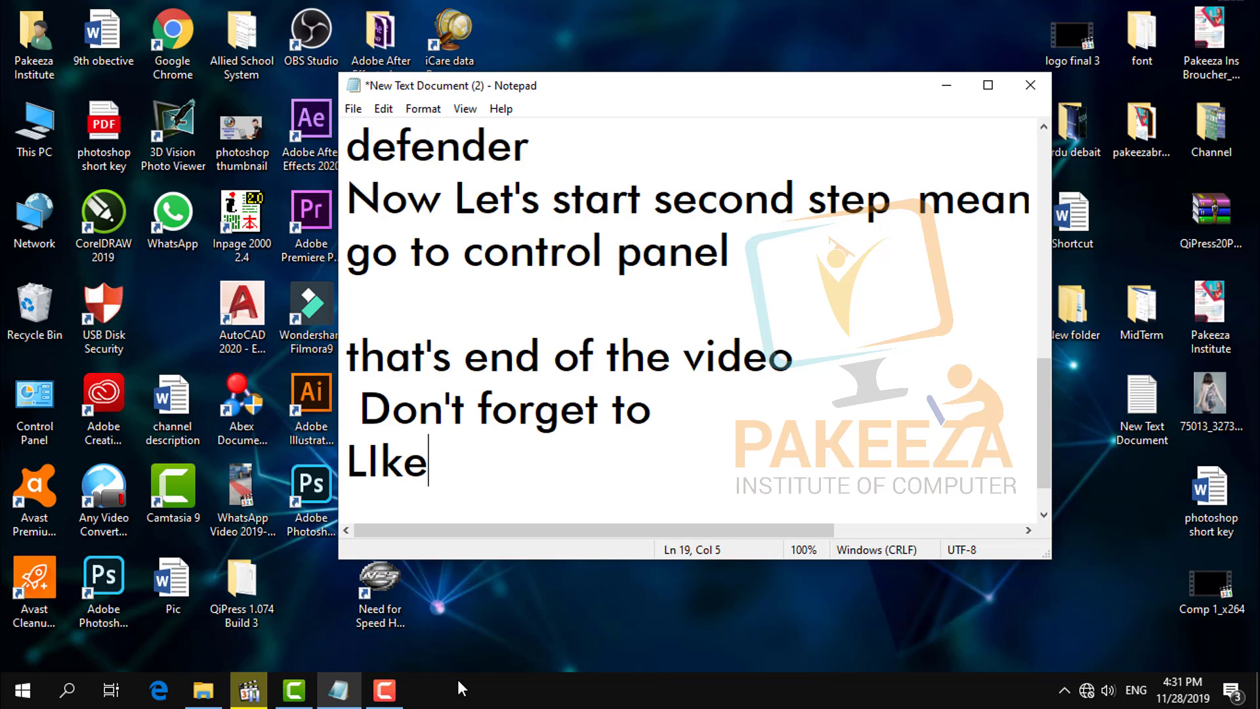
key("BackSpace")
key("BackSpace")
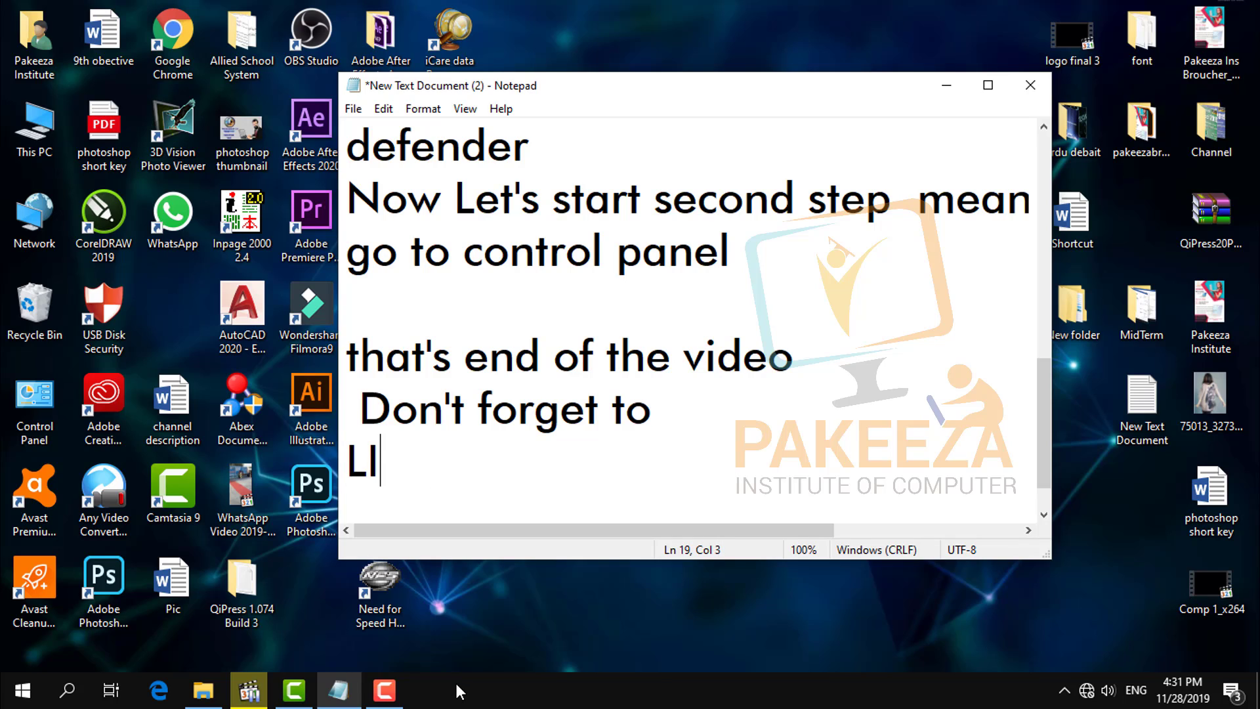
key("BackSpace")
type("ike ")
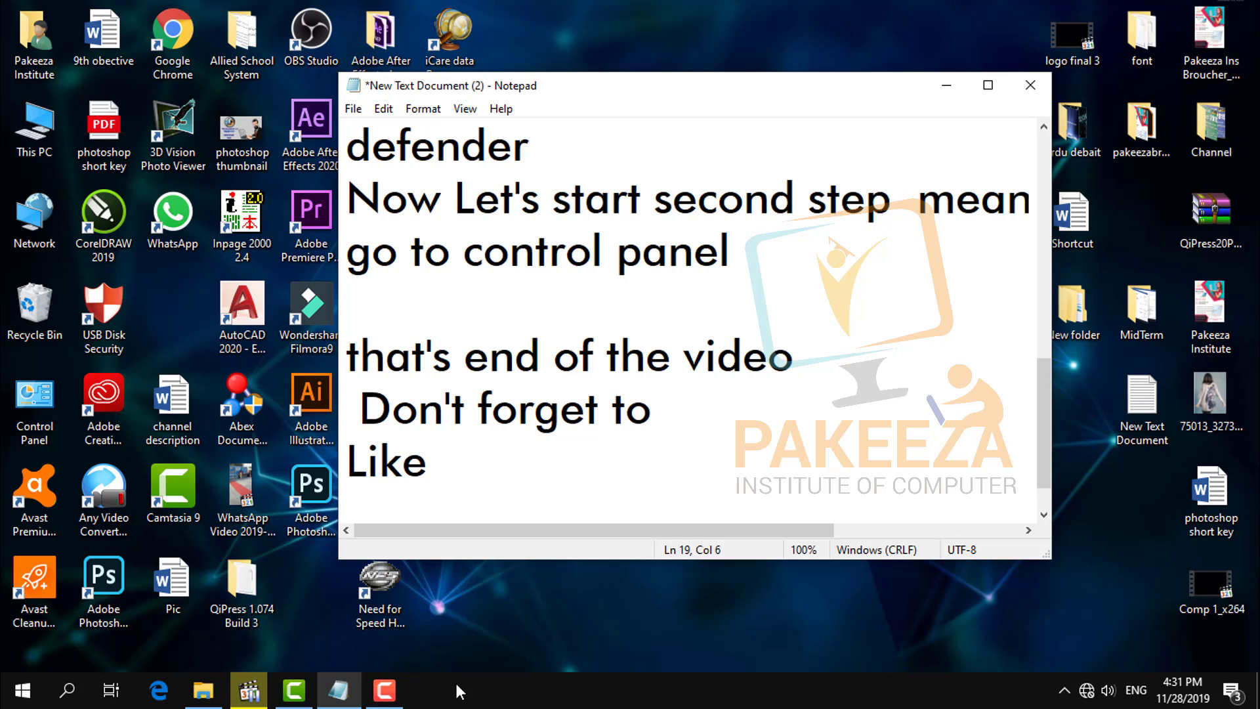
type("& shar")
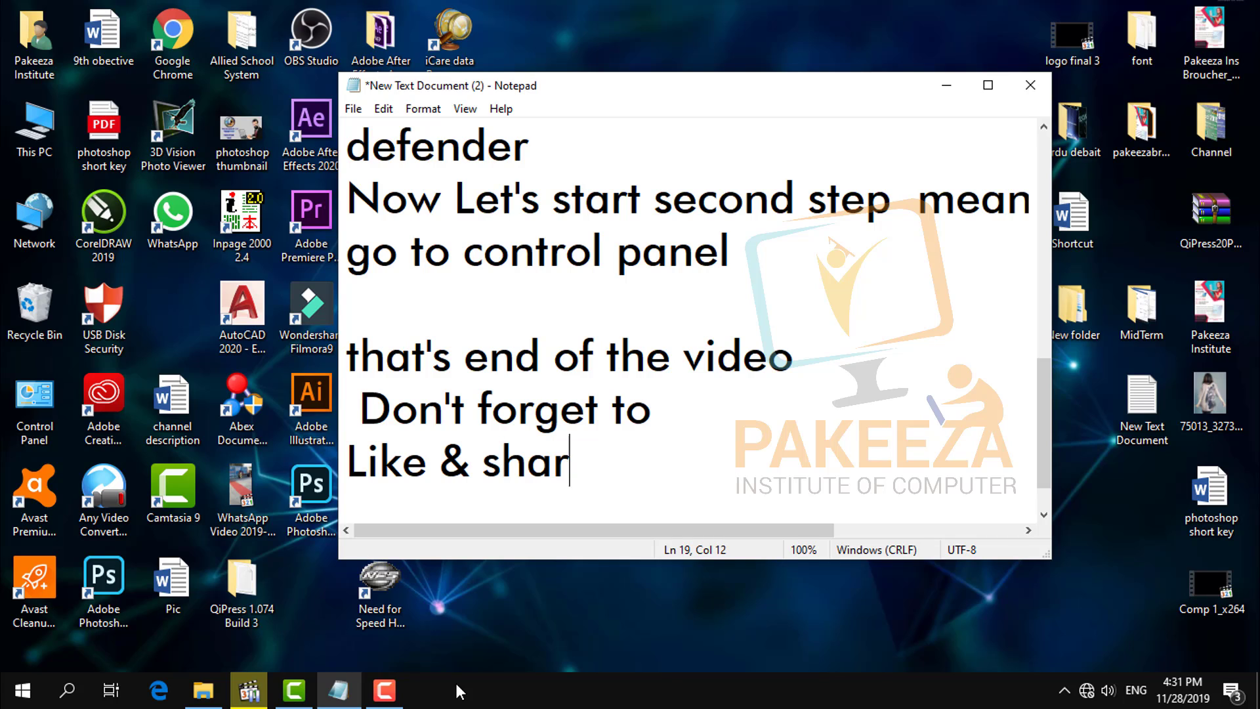
type("e video")
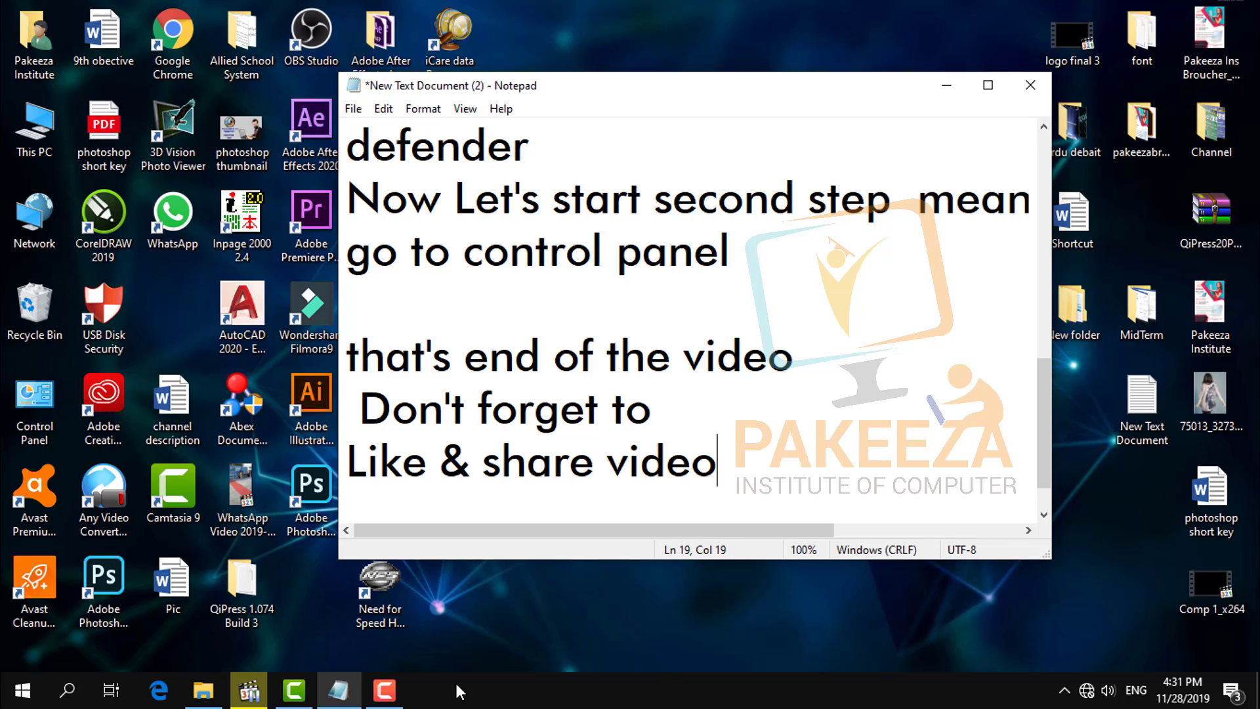
Add the closing line "and click on subscribe" below "Like & share video" in the note
key("Return")
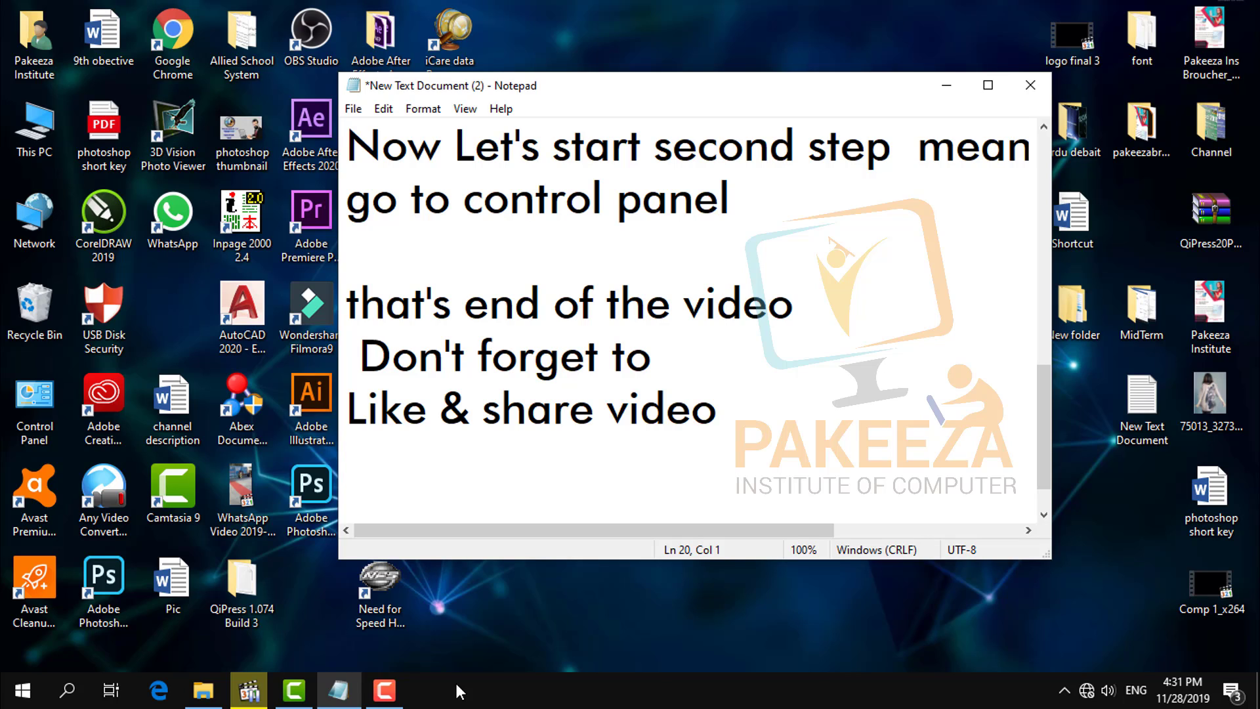
type("and ")
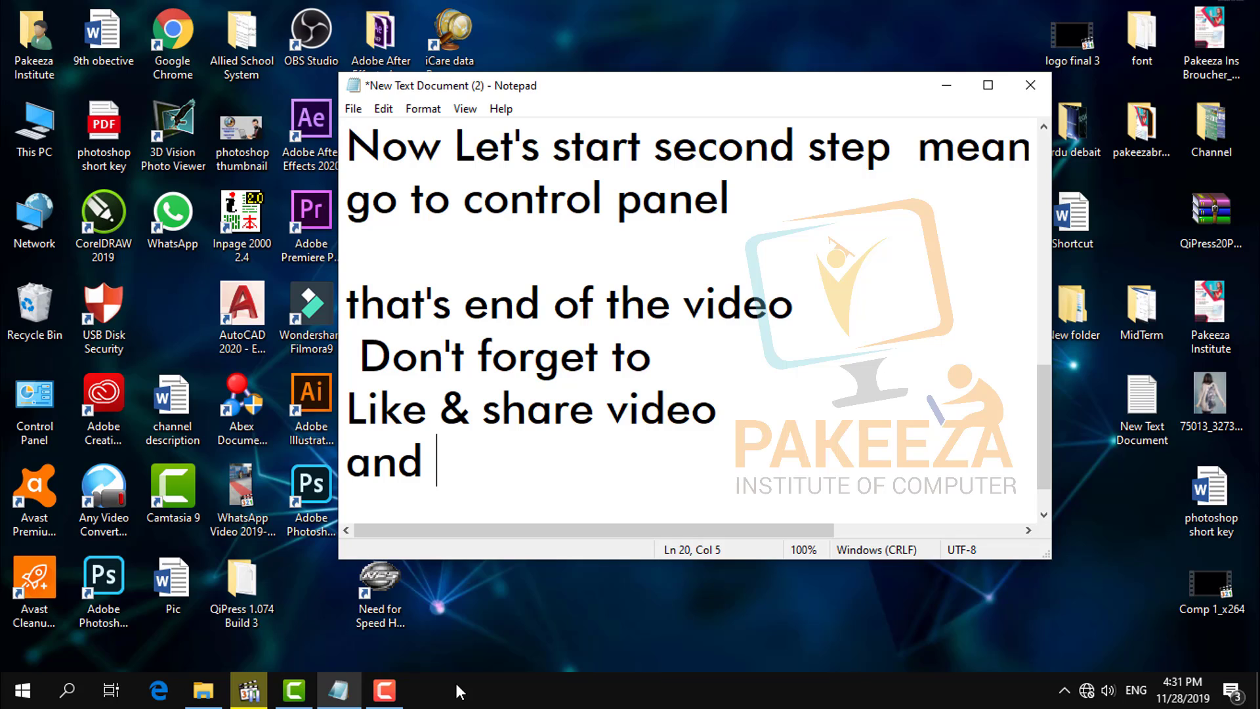
type("click")
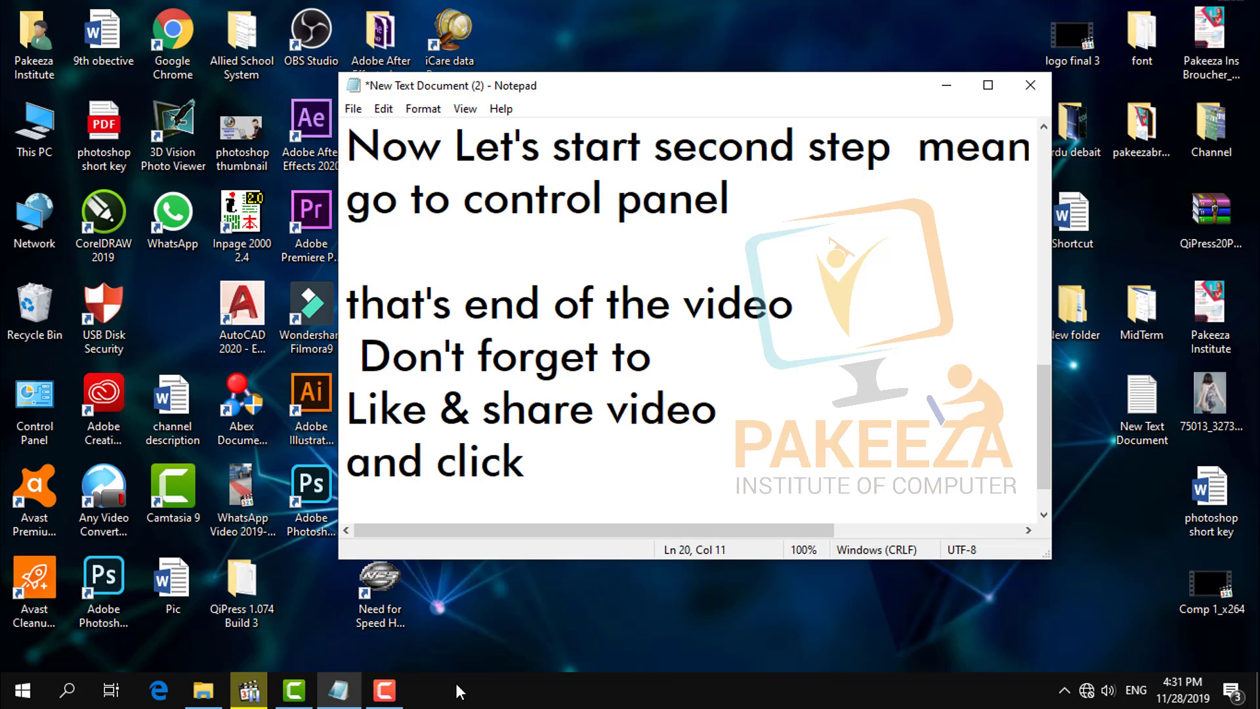
type(" on sub")
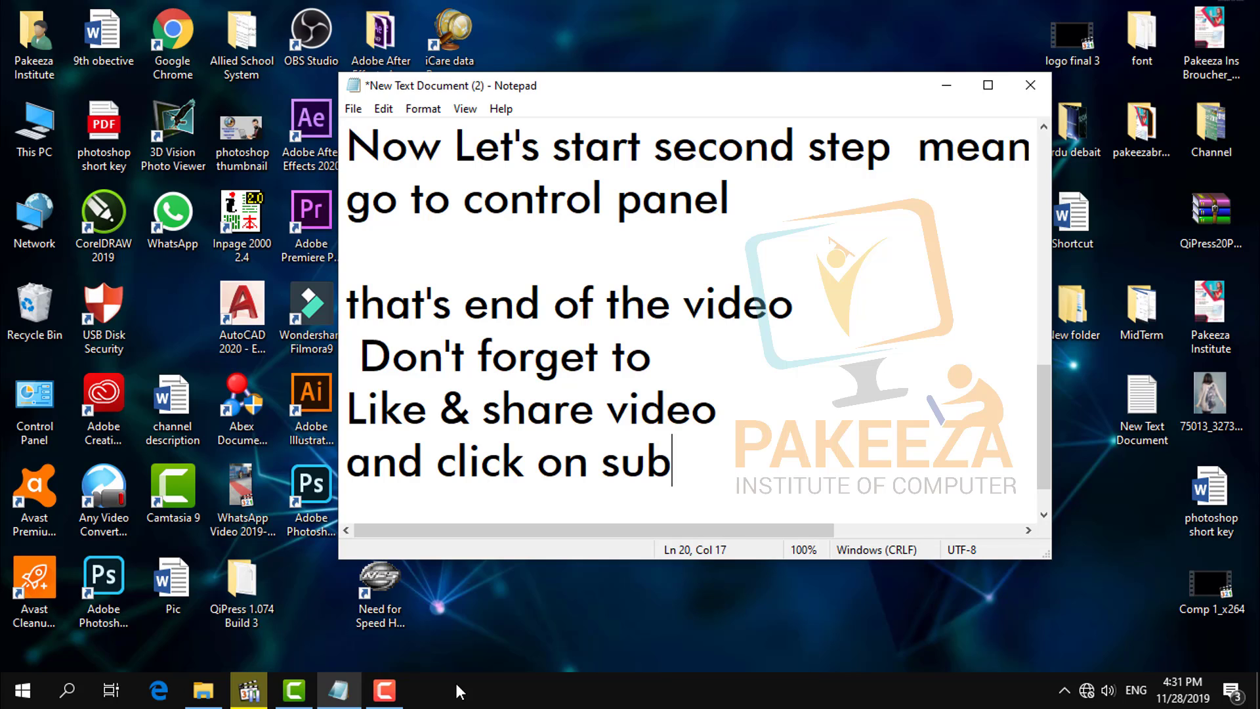
type("scribe")
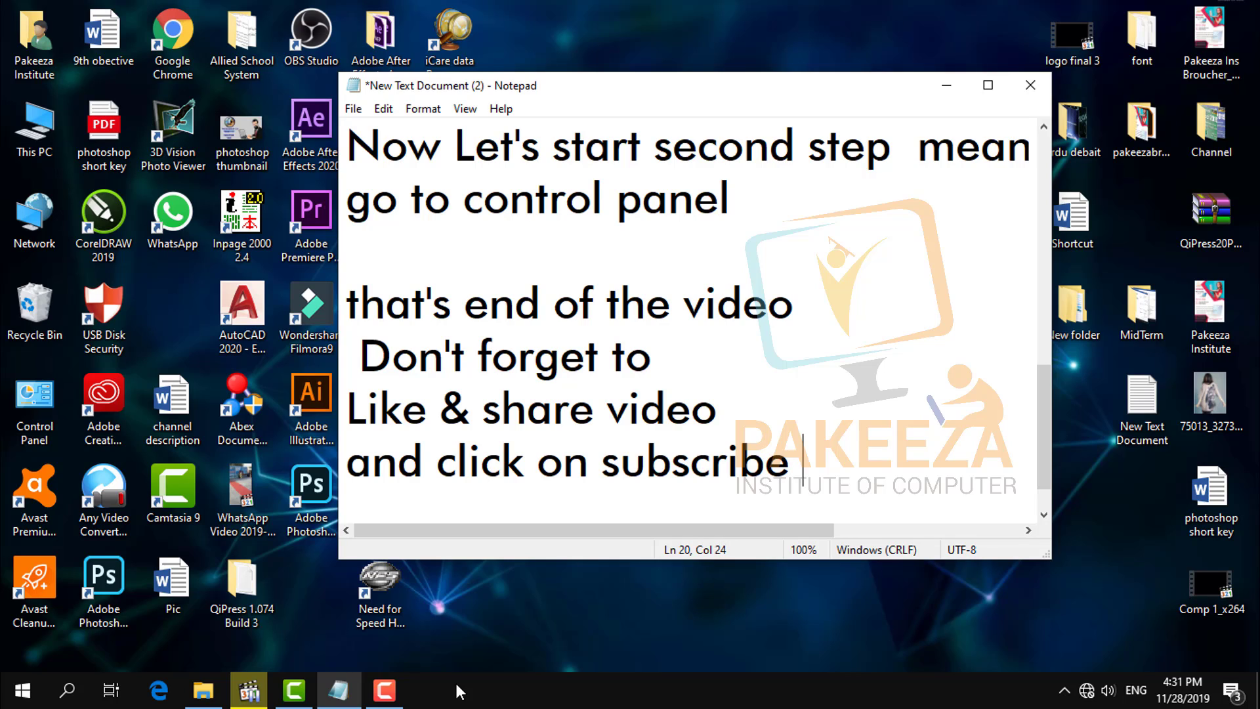